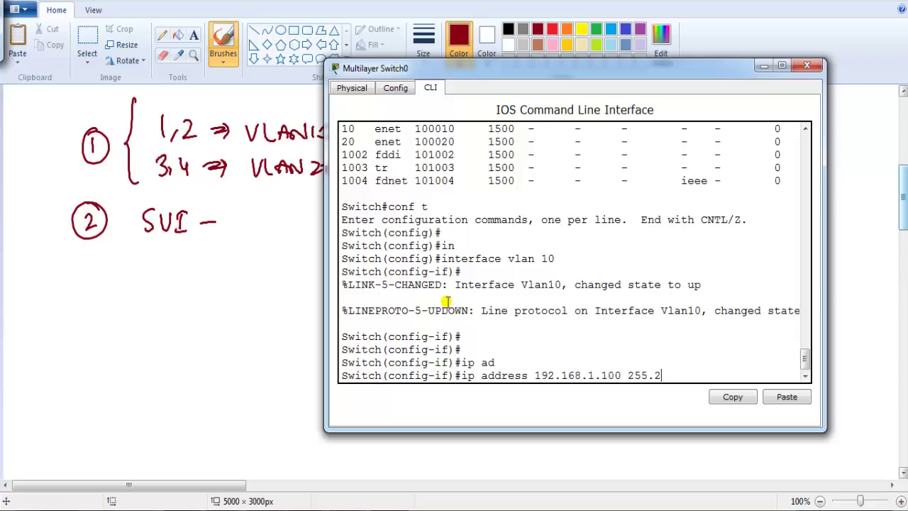
- Complete the VLAN 10 interface address, bring it up with no shutdown, and exit
{"action": "type", "text": ".0"}
{"action": "key", "text": "Return"}
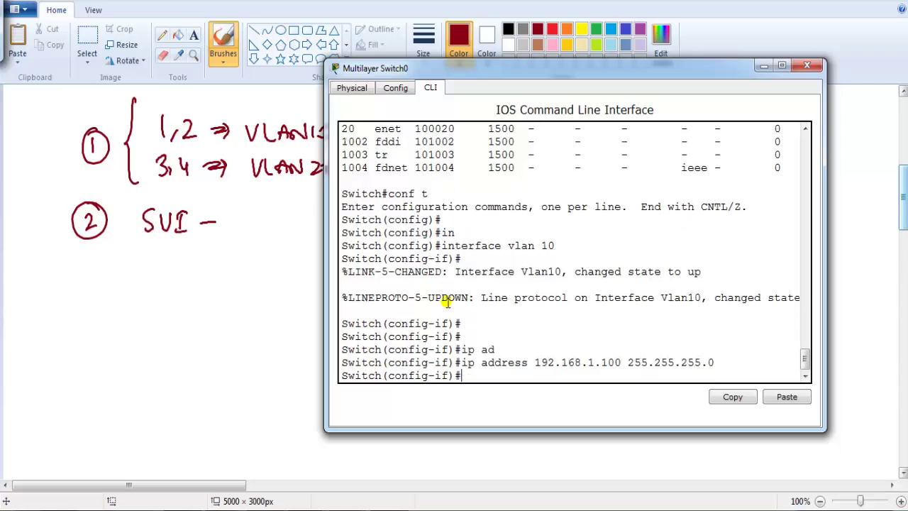
{"action": "type", "text": "no sh"}
{"action": "key", "text": "Tab"}
{"action": "key", "text": "Return"}
{"action": "type", "text": "exit"}
{"action": "key", "text": "Return"}
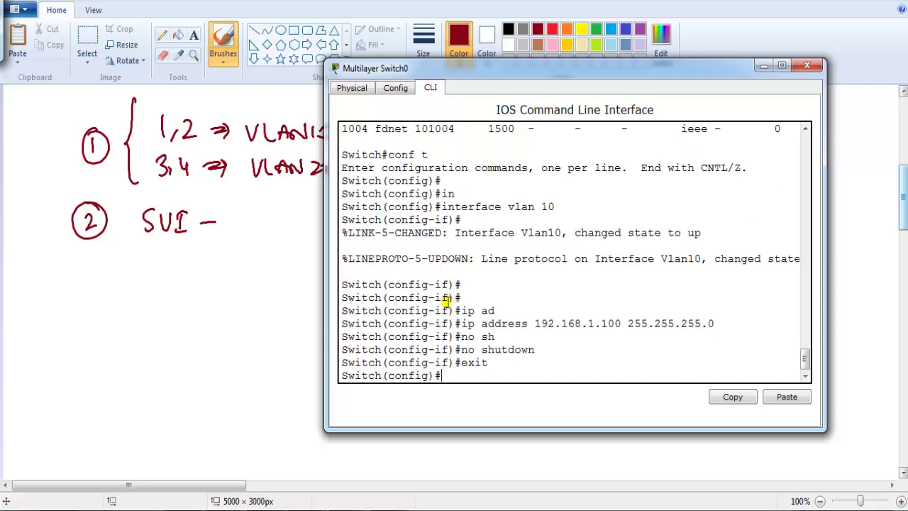
- Create interface VLAN 20 with address 192.168.2.100 255.255.255.0
{"action": "type", "text": "int"}
{"action": "key", "text": "Tab"}
{"action": "type", "text": "vlan 20"}
{"action": "key", "text": "Return"}
{"action": "type", "text": "ip ad"}
{"action": "key", "text": "Tab"}
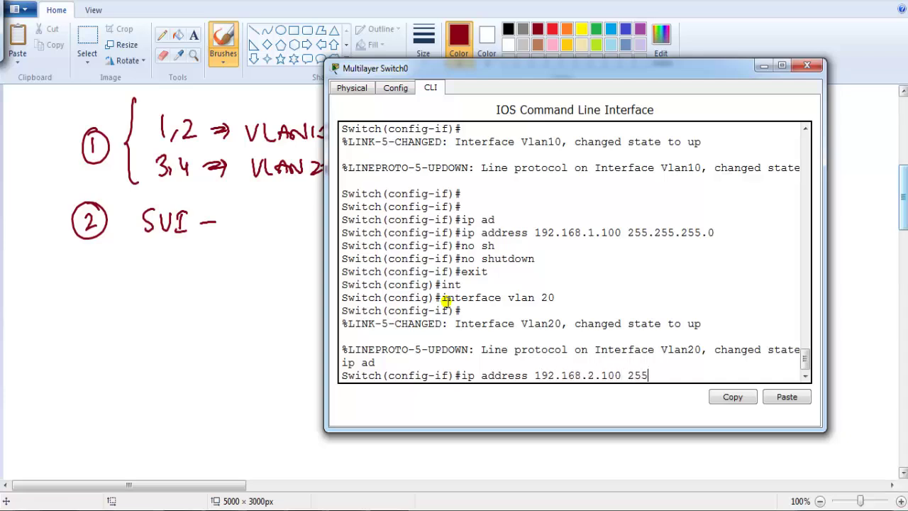
{"action": "type", "text": "192.168.2.100 255.255.255.0"}
{"action": "key", "text": "Return"}
- Bring VLAN 20 up with no shutdown and return to privileged mode
{"action": "type", "text": "no sh"}
{"action": "key", "text": "Tab"}
{"action": "key", "text": "Return"}
{"action": "type", "text": "end"}
{"action": "key", "text": "Return"}
- Confirm with sh ip int brief that Vlan10 and Vlan20 are up, then hide the console
{"action": "type", "text": "s"}
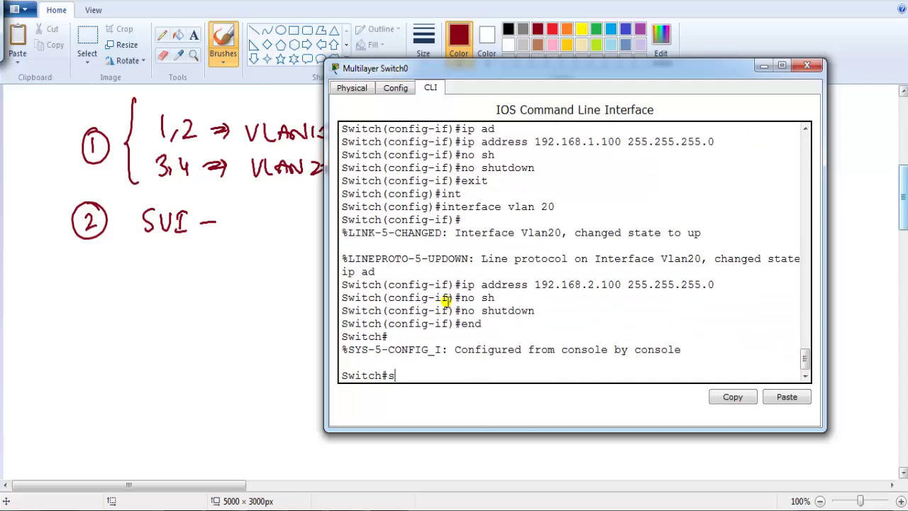
{"action": "type", "text": "h ip int br"}
{"action": "key", "text": "Tab"}
{"action": "key", "text": "Return"}
{"action": "key", "text": "space"}
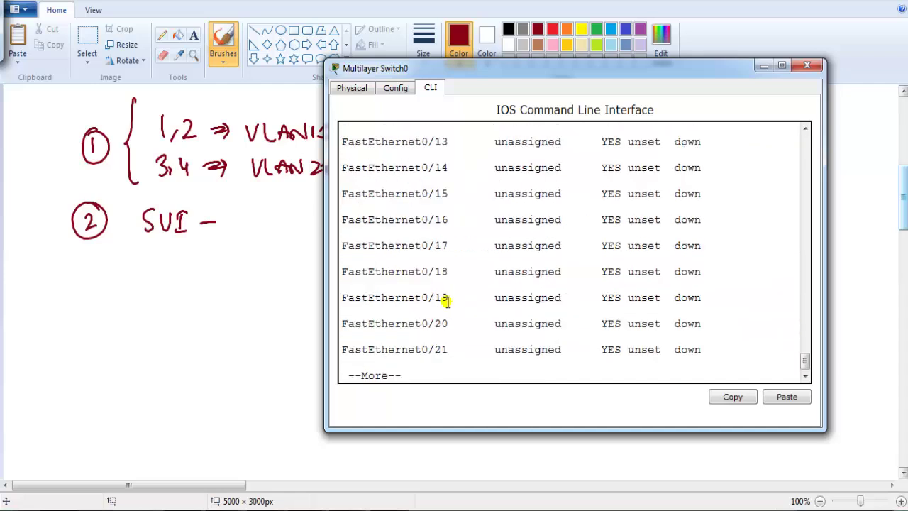
{"action": "key", "text": "space"}
{"action": "left_click_drag", "start_coordinate": [367, 337], "coordinate": [603, 362]}
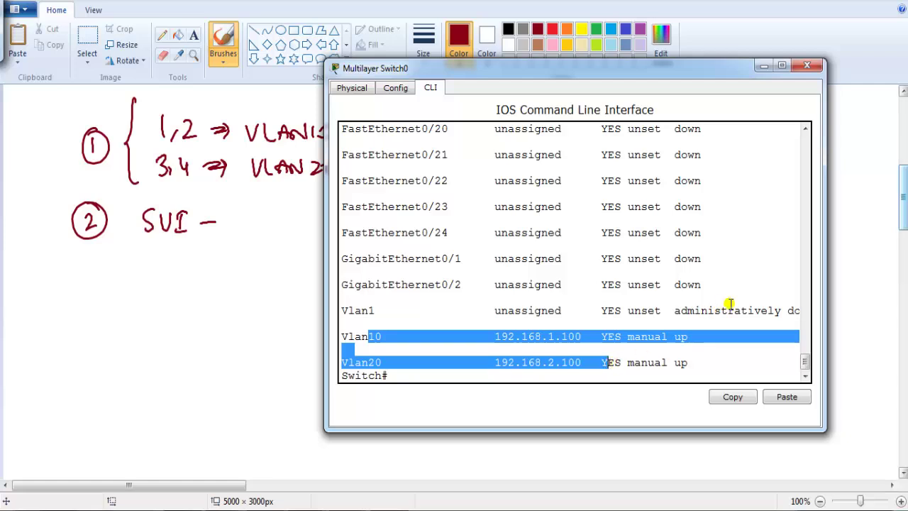
{"action": "left_click_drag", "start_coordinate": [828, 288], "coordinate": [887, 287]}
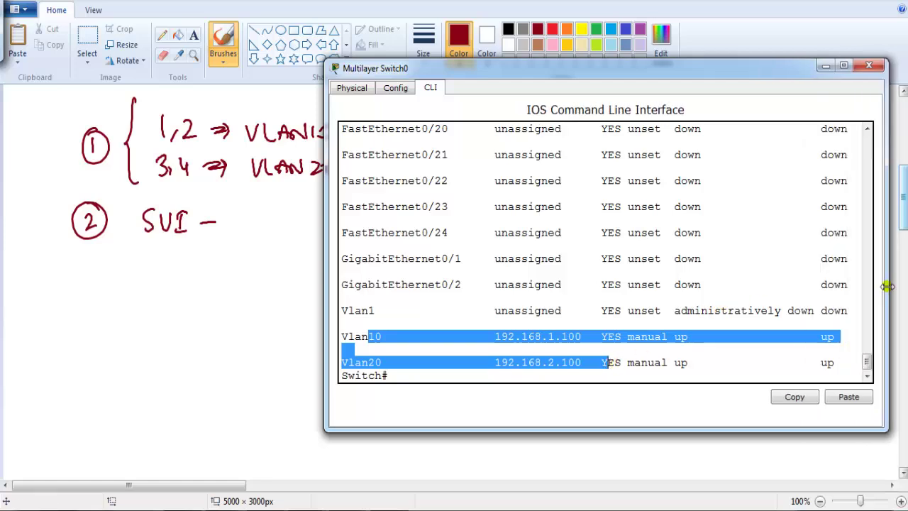
{"action": "left_click", "coordinate": [709, 346]}
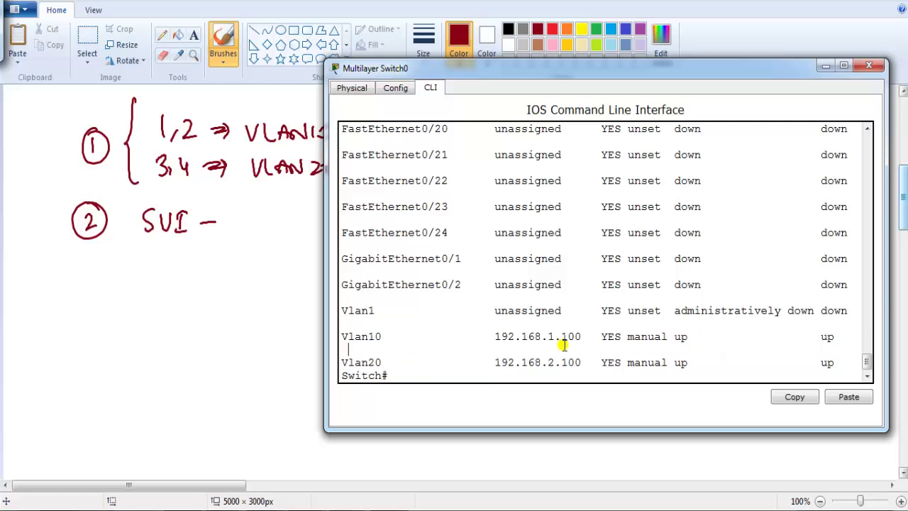
{"action": "left_click", "coordinate": [176, 268]}
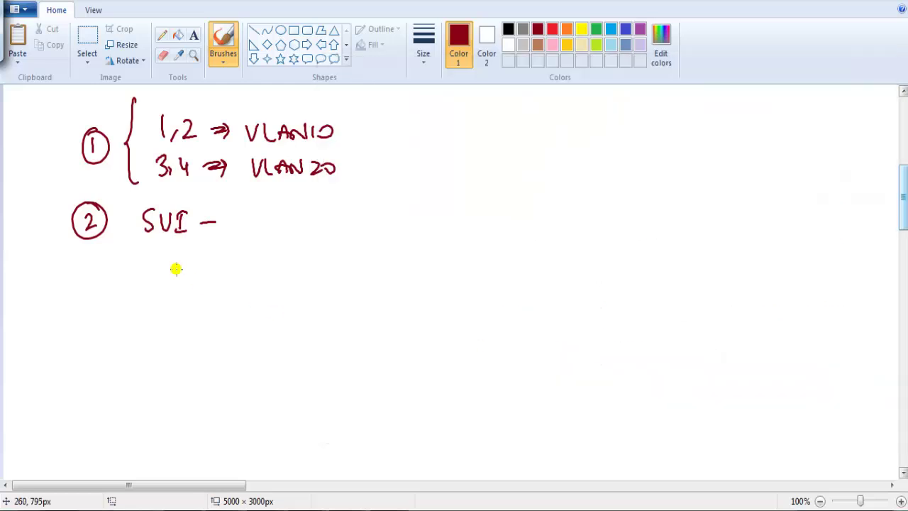
- Write '3 Routing' on the Paint notes and enter global configuration on the switch
{"action": "mouse_move", "coordinate": [79, 258]}
{"action": "left_mouse_down"}
{"action": "mouse_move", "coordinate": [181, 275]}
{"action": "mouse_move", "coordinate": [183, 256]}
{"action": "mouse_move", "coordinate": [194, 267]}
{"action": "mouse_move", "coordinate": [268, 275]}
{"action": "left_mouse_up"}
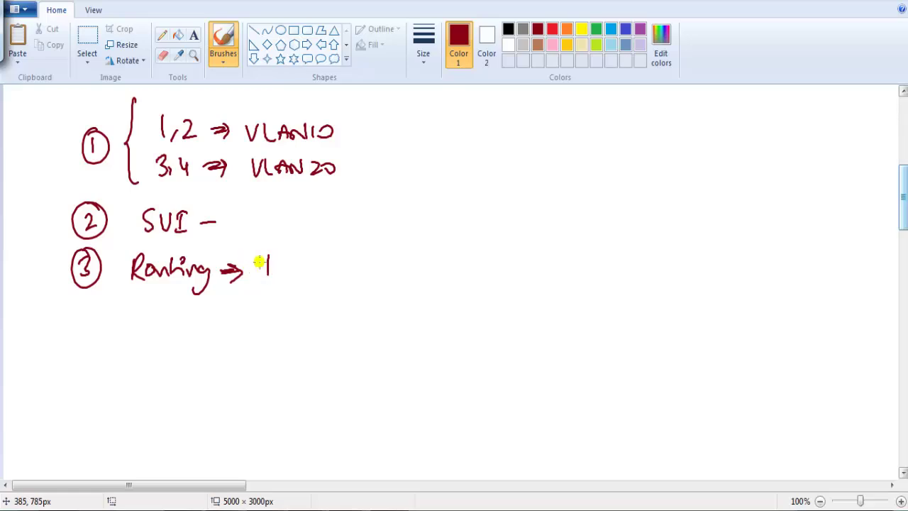
{"action": "key", "text": "alt+Tab"}
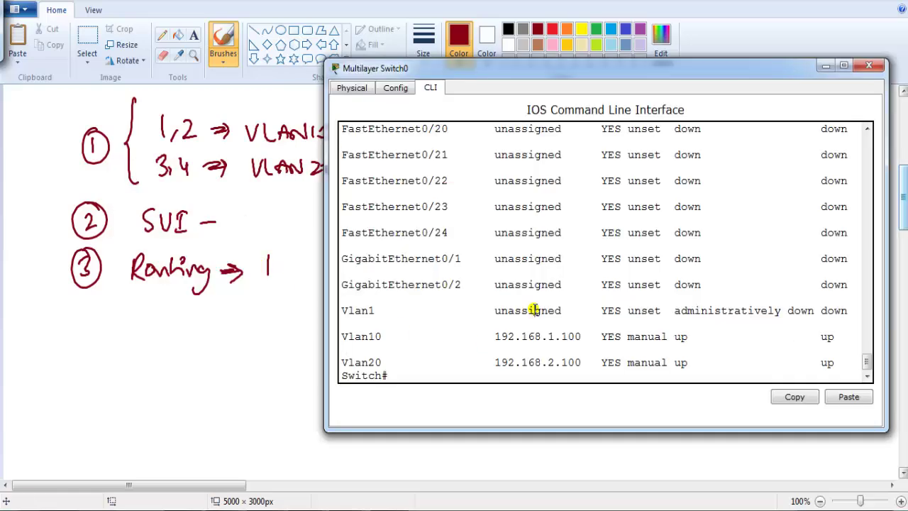
{"action": "key", "text": "Return"}
{"action": "key", "text": "Return"}
{"action": "type", "text": "conf t"}
{"action": "key", "text": "Return"}
- Enable ip routing on the multilayer switch and leave configuration mode
{"action": "type", "text": "itch(config)#i"}
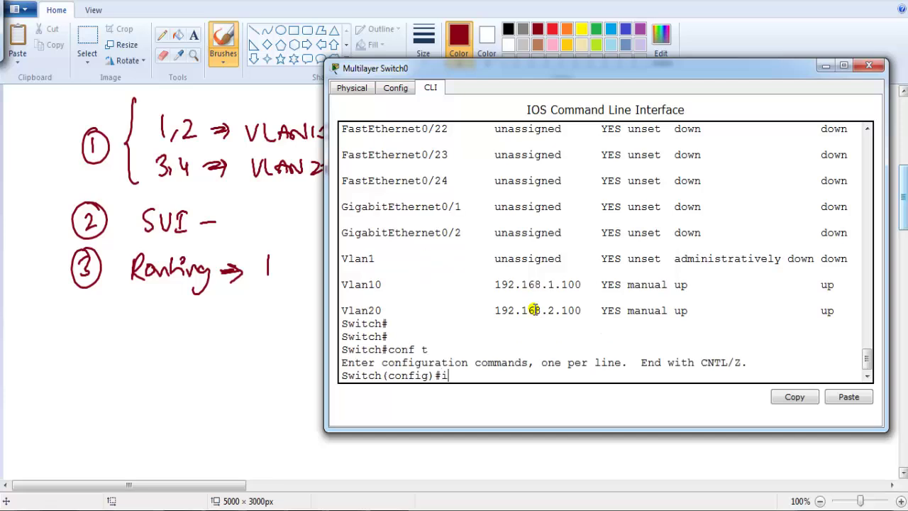
{"action": "type", "text": "p rou"}
{"action": "key", "text": "Tab"}
{"action": "type", "text": "in"}
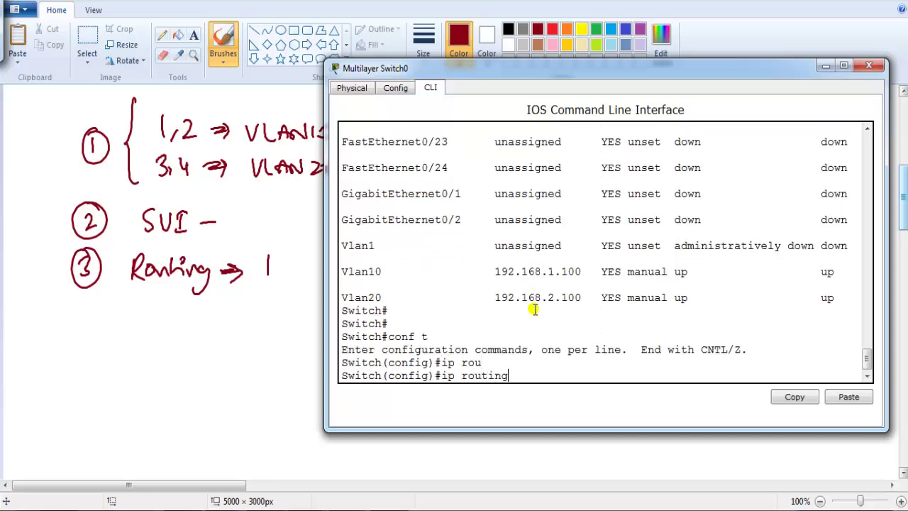
{"action": "key", "text": "Return"}
{"action": "key", "text": "Return"}
{"action": "key", "text": "Return"}
{"action": "type", "text": "en"}
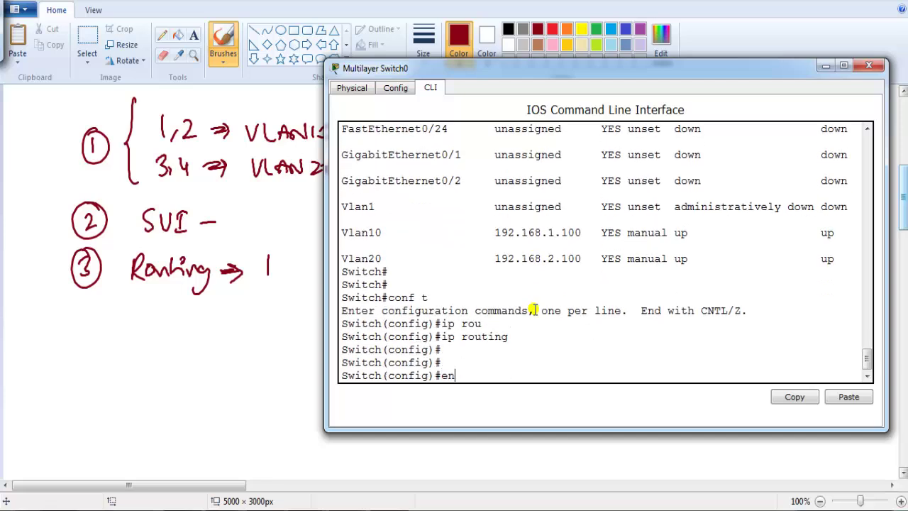
{"action": "type", "text": "d"}
{"action": "key", "text": "Return"}
- Show the routing table listing 192.168.1.0/24 and 192.168.2.0/24 as connected
{"action": "type", "text": "sh ip rou"}
{"action": "key", "text": "Tab"}
{"action": "key", "text": "Return"}
{"action": "type", "text": "sh ip rou"}
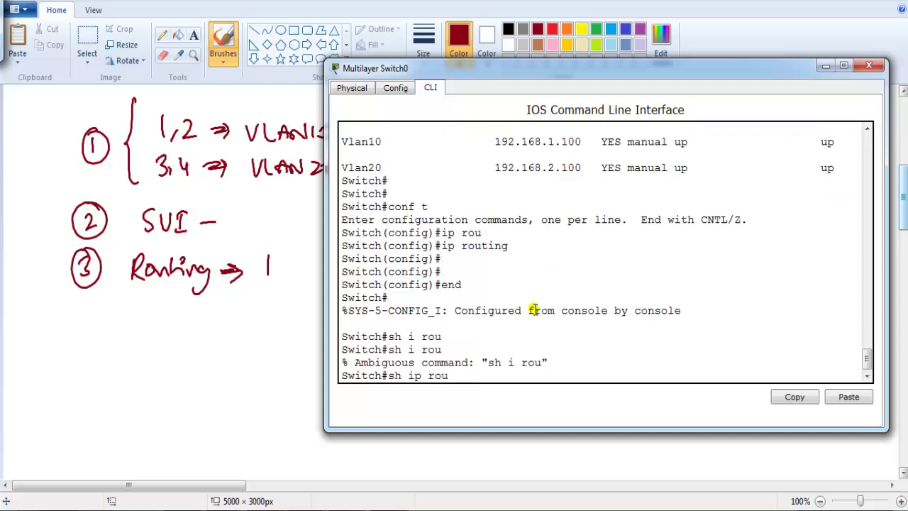
{"action": "key", "text": "Tab"}
{"action": "key", "text": "Return"}
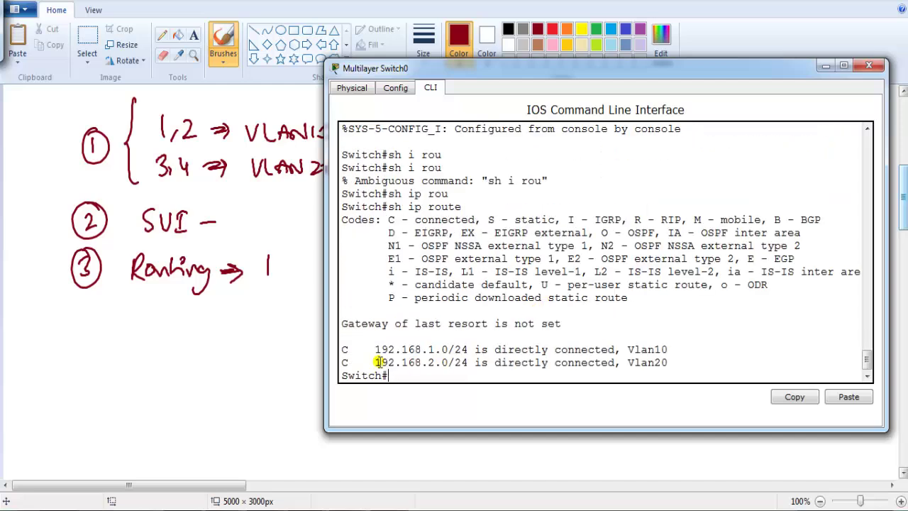
{"action": "left_click_drag", "start_coordinate": [380, 349], "coordinate": [702, 366]}
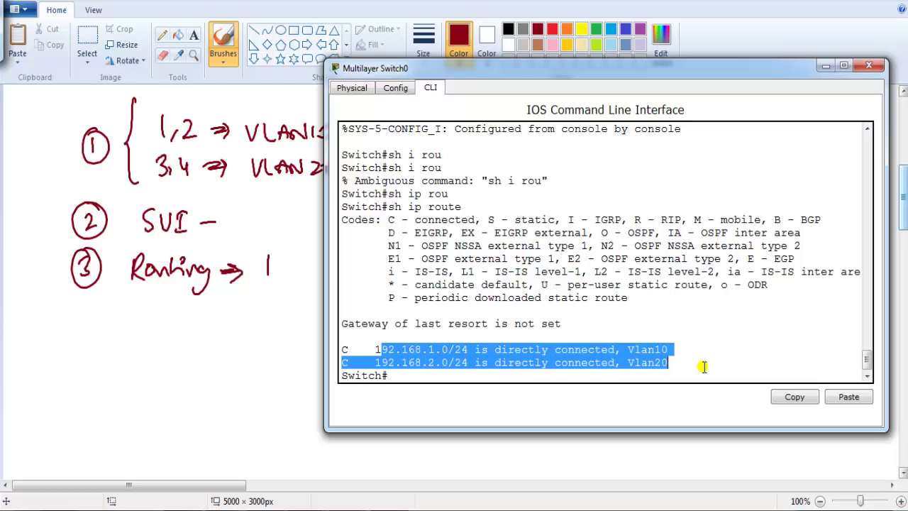
{"action": "left_click", "coordinate": [347, 510]}
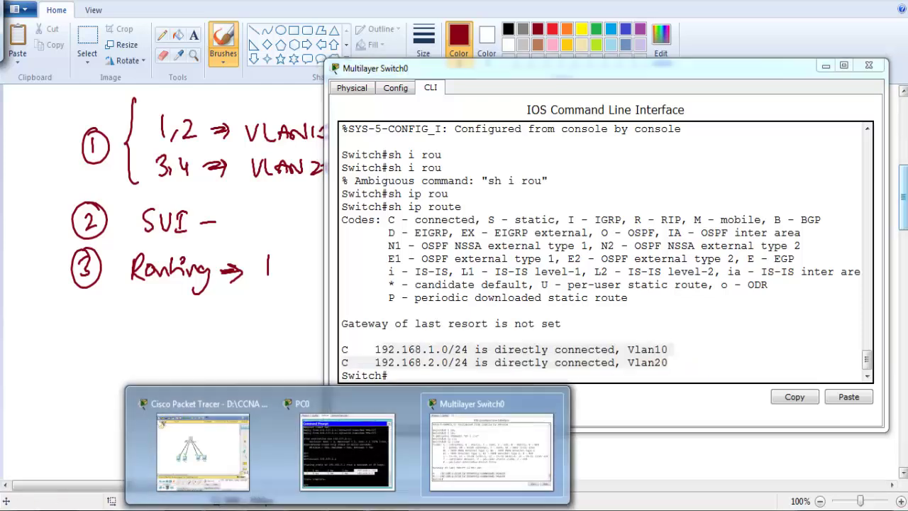
- Open PC0's Command Prompt and display its IP configuration
{"action": "left_click", "coordinate": [238, 473]}
{"action": "left_click_drag", "start_coordinate": [378, 261], "coordinate": [488, 307]}
{"action": "left_click_drag", "start_coordinate": [614, 259], "coordinate": [492, 305]}
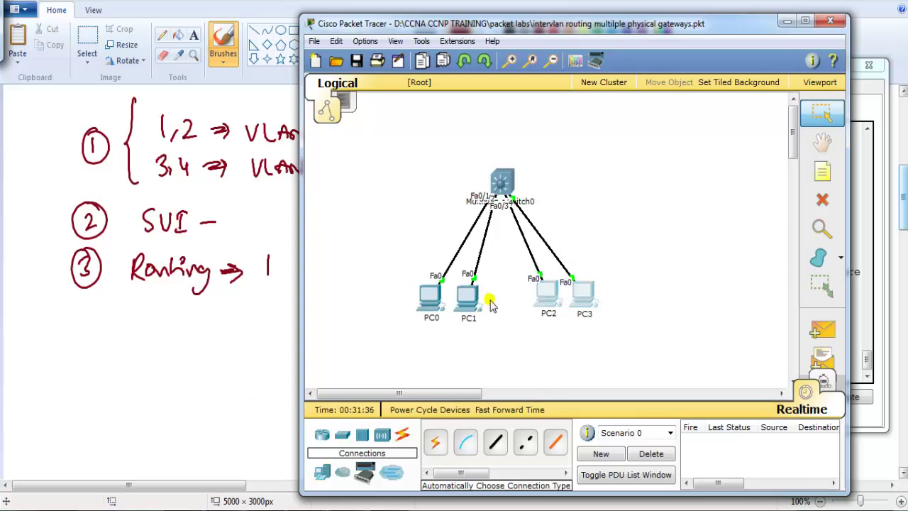
{"action": "left_click", "coordinate": [430, 296]}
{"action": "left_click", "coordinate": [459, 317]}
{"action": "key", "text": "Return"}
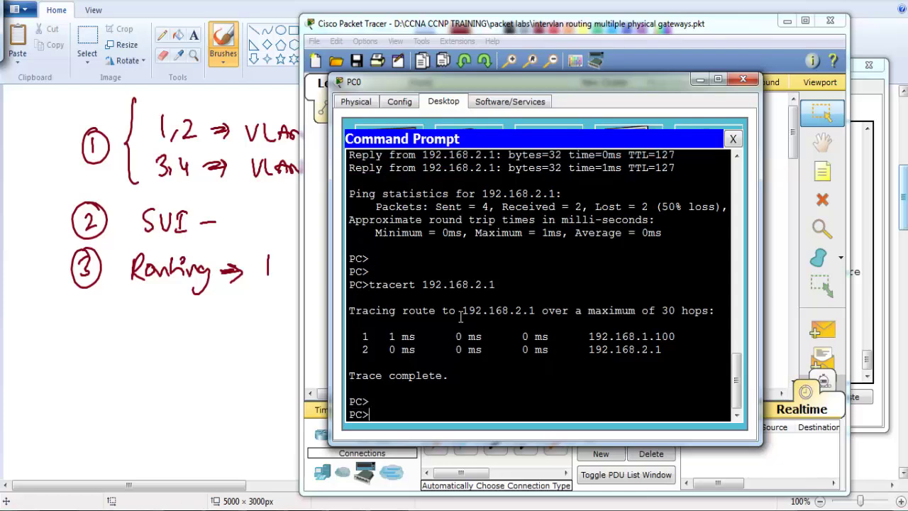
{"action": "key", "text": "Return"}
{"action": "key", "text": "Return"}
{"action": "key", "text": "Return"}
{"action": "key", "text": "Return"}
{"action": "key", "text": "Return"}
{"action": "key", "text": "Return"}
{"action": "key", "text": "Return"}
{"action": "key", "text": "Return"}
{"action": "key", "text": "Return"}
{"action": "key", "text": "Return"}
{"action": "key", "text": "Return"}
{"action": "key", "text": "Return"}
{"action": "key", "text": "Return"}
{"action": "key", "text": "Return"}
{"action": "key", "text": "Up"}
{"action": "key", "text": "Up"}
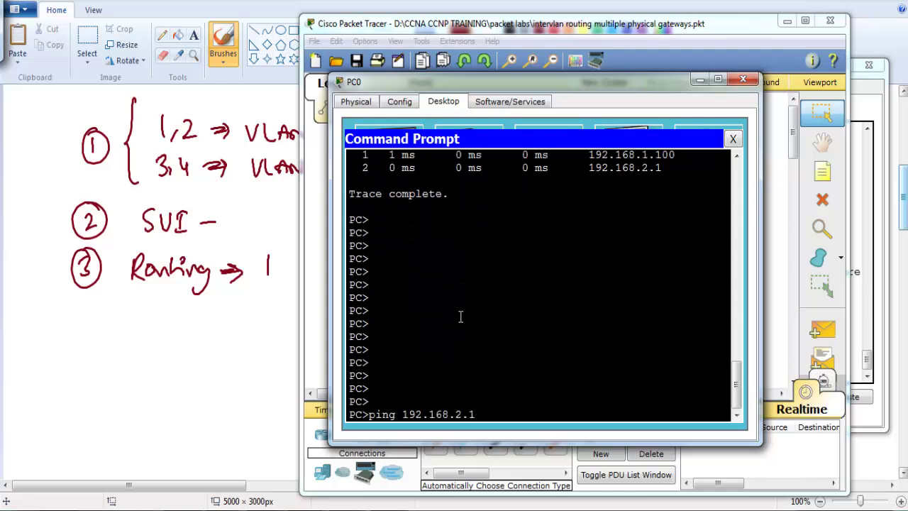
{"action": "key", "text": "Up"}
{"action": "key", "text": "Return"}
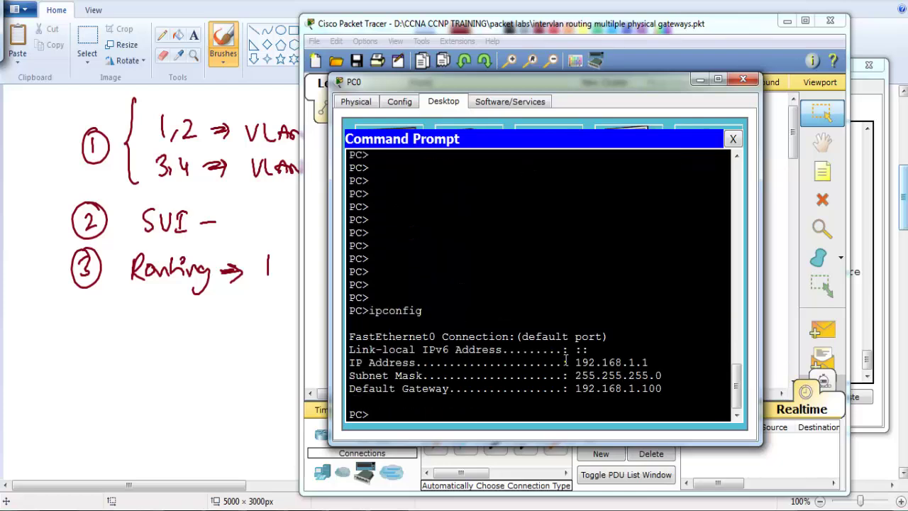
- Ping 192.168.2.1 from PC0, getting 3 of 4 replies
{"action": "left_click_drag", "start_coordinate": [567, 362], "coordinate": [643, 362]}
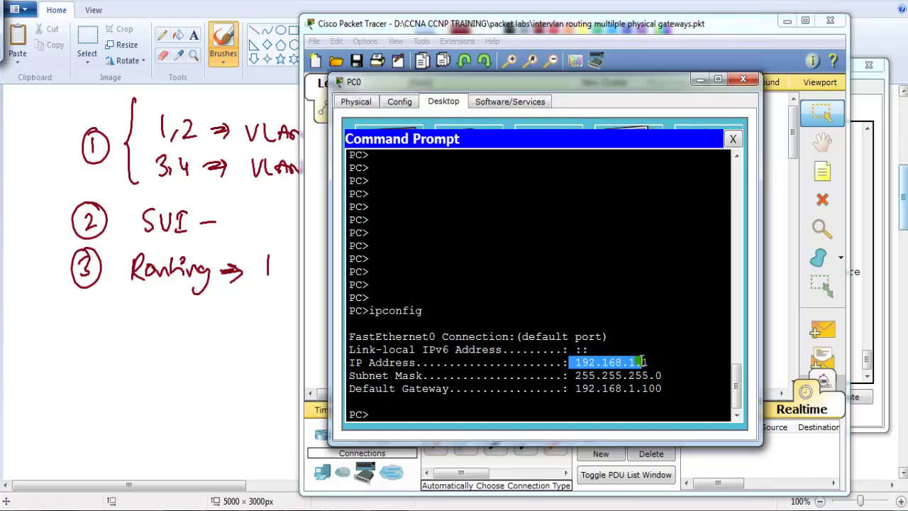
{"action": "key", "text": "Return"}
{"action": "key", "text": "Return"}
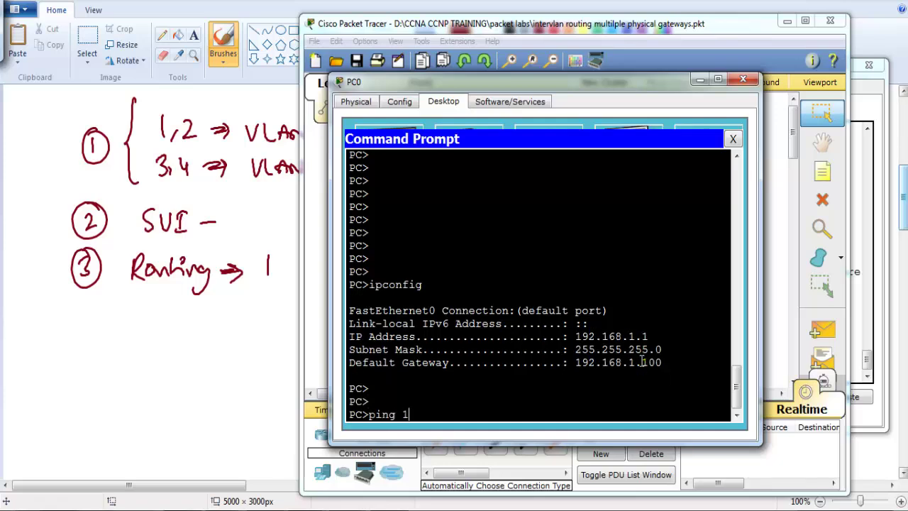
{"action": "key", "text": "Return"}
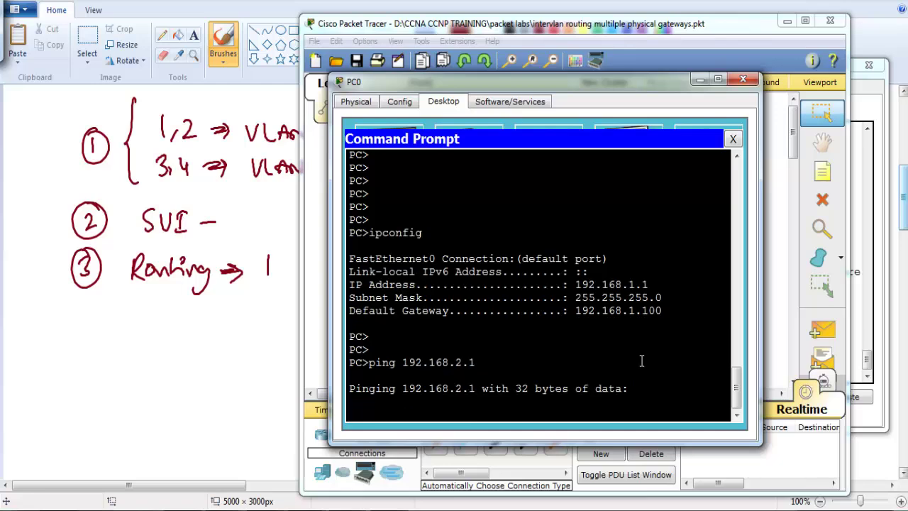
{"action": "left_click_drag", "start_coordinate": [631, 82], "coordinate": [760, 97]}
{"action": "left_click_drag", "start_coordinate": [516, 27], "coordinate": [363, 20]}
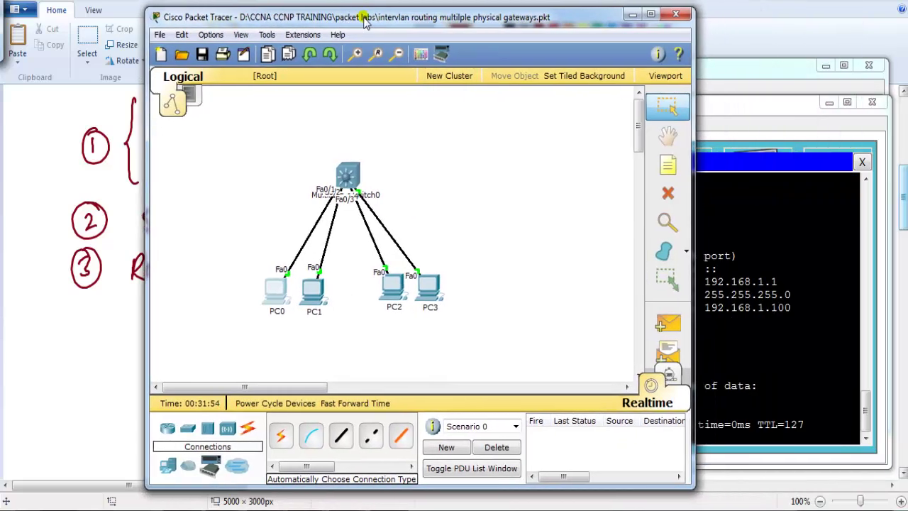
{"action": "left_click", "coordinate": [733, 360]}
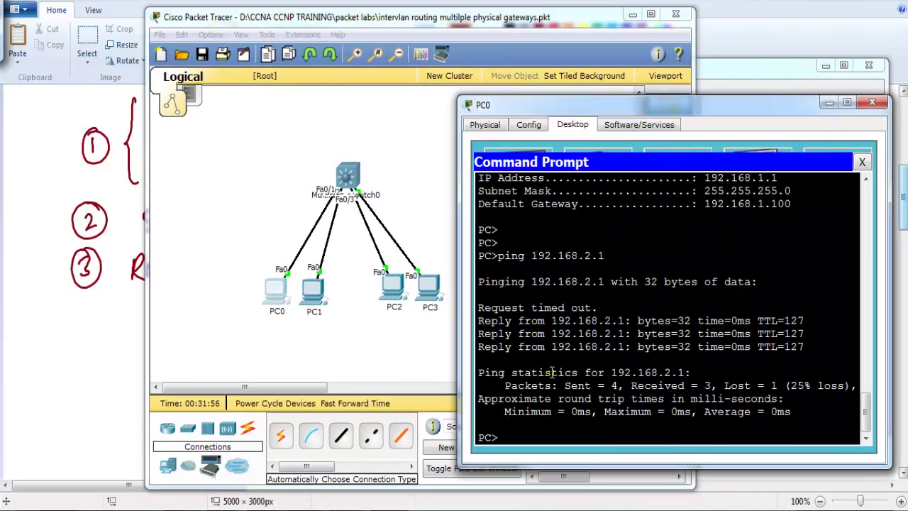
{"action": "left_click_drag", "start_coordinate": [577, 326], "coordinate": [643, 357]}
- Trace the route to 192.168.2.1, completing in two hops via 192.168.1.100
{"action": "key", "text": "Return"}
{"action": "key", "text": "Return"}
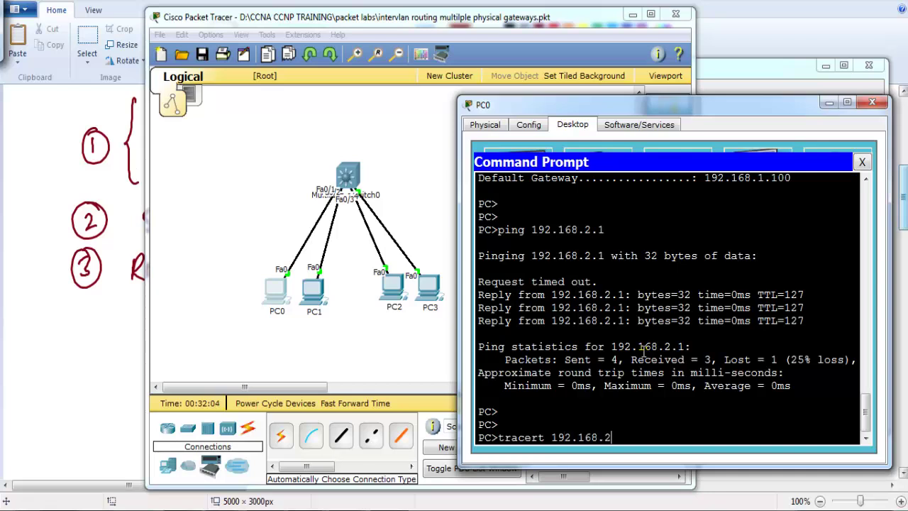
{"action": "type", "text": ".1"}
{"action": "key", "text": "Return"}
{"action": "left_click_drag", "start_coordinate": [651, 364], "coordinate": [788, 386]}
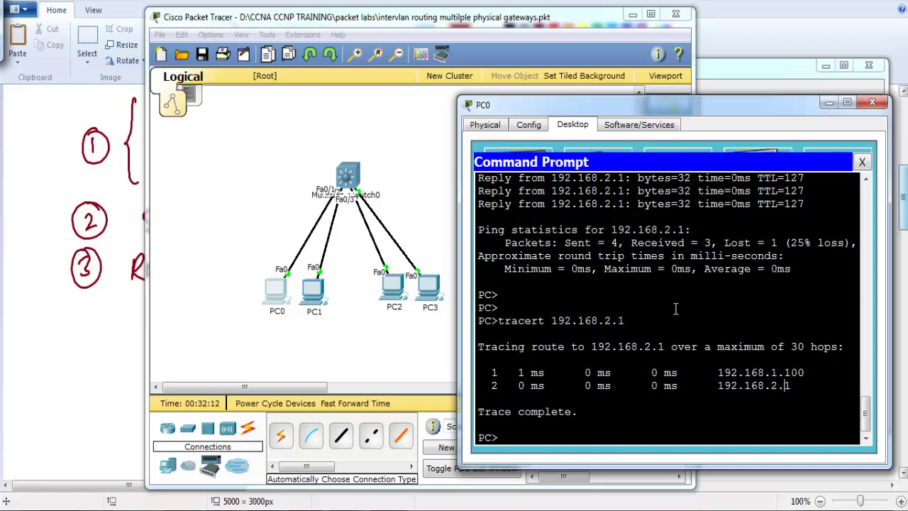
{"action": "left_click", "coordinate": [417, 217]}
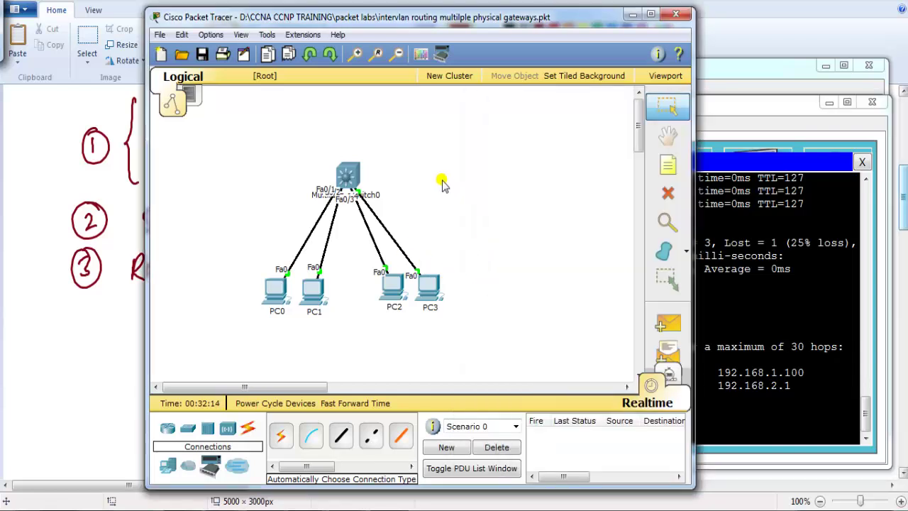
- Move the multilayer switch and PC0–PC3 left, closer together, then return to the Paint notes
{"action": "left_click_drag", "start_coordinate": [442, 191], "coordinate": [259, 178]}
{"action": "left_click_drag", "start_coordinate": [444, 259], "coordinate": [365, 305]}
{"action": "left_click_drag", "start_coordinate": [401, 293], "coordinate": [375, 287]}
{"action": "left_click_drag", "start_coordinate": [231, 264], "coordinate": [213, 283]}
{"action": "left_click_drag", "start_coordinate": [421, 269], "coordinate": [280, 296]}
{"action": "left_click", "coordinate": [376, 264]}
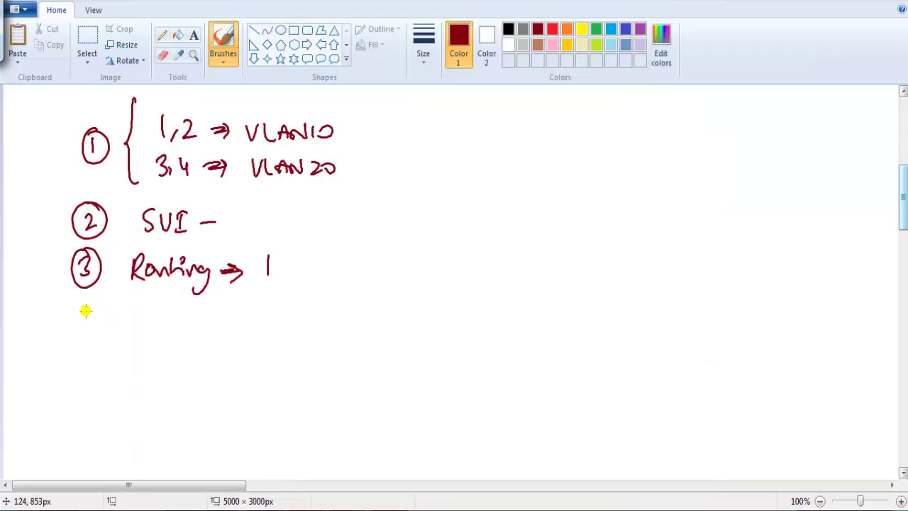
{"action": "left_click", "coordinate": [83, 310]}
- Advance to the 'Layer 3 Port on MLS' slide, exit the show, and select its diagram
{"action": "left_click", "coordinate": [380, 444]}
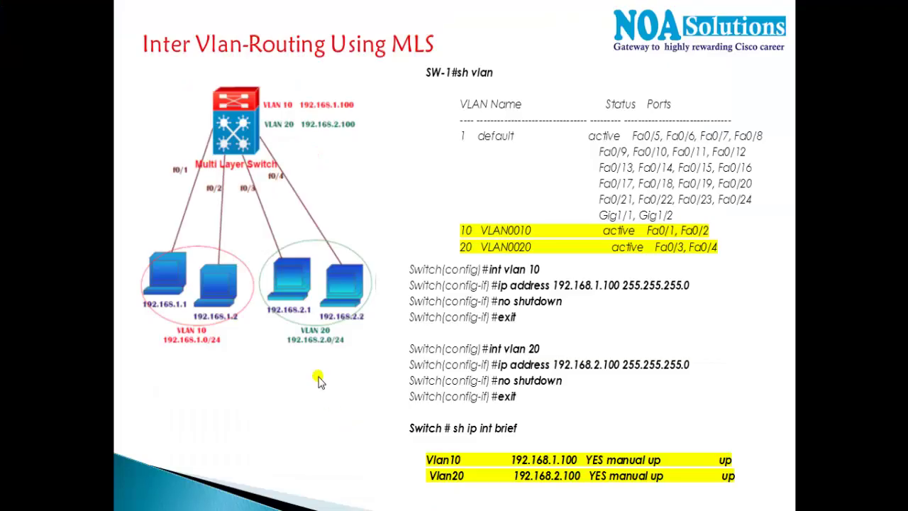
{"action": "left_click", "coordinate": [314, 369]}
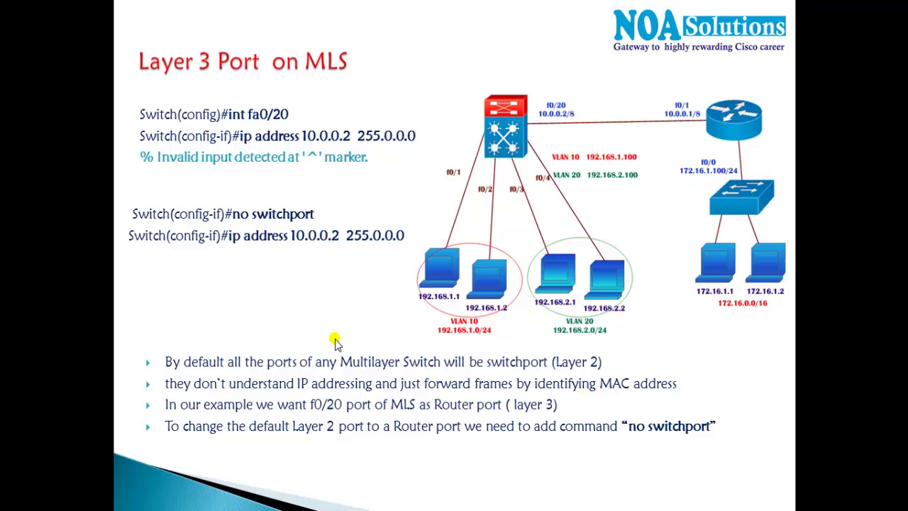
{"action": "key", "text": "Escape"}
{"action": "left_click", "coordinate": [600, 221]}
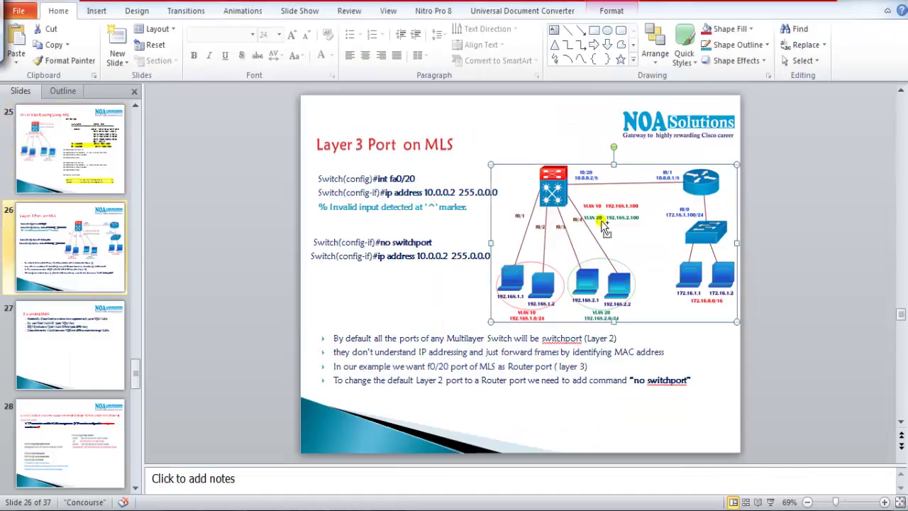
- Paste the Layer 3 port diagram into Paint below the handwritten notes
{"action": "key", "text": "alt+Tab"}
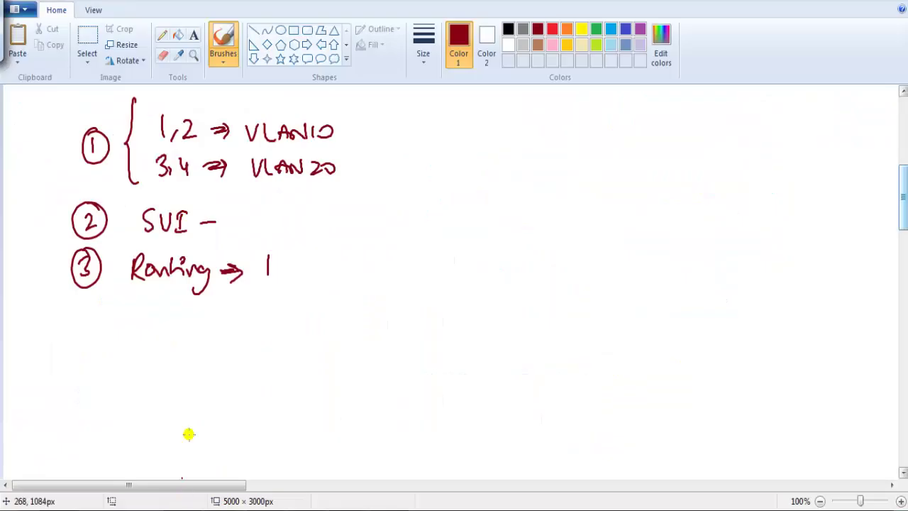
{"action": "scroll", "coordinate": [207, 433], "scroll_direction": "down", "scroll_amount": 5}
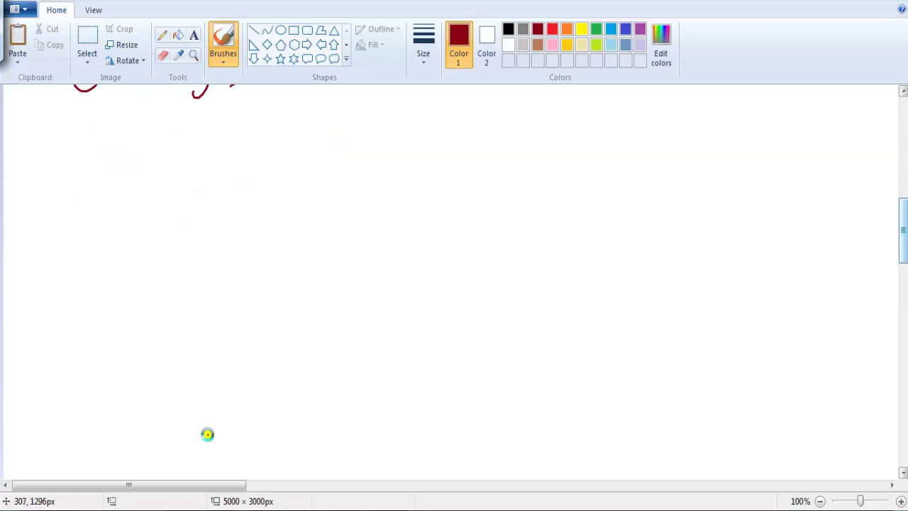
{"action": "key", "text": "ctrl+v"}
{"action": "left_click_drag", "start_coordinate": [197, 280], "coordinate": [203, 315]}
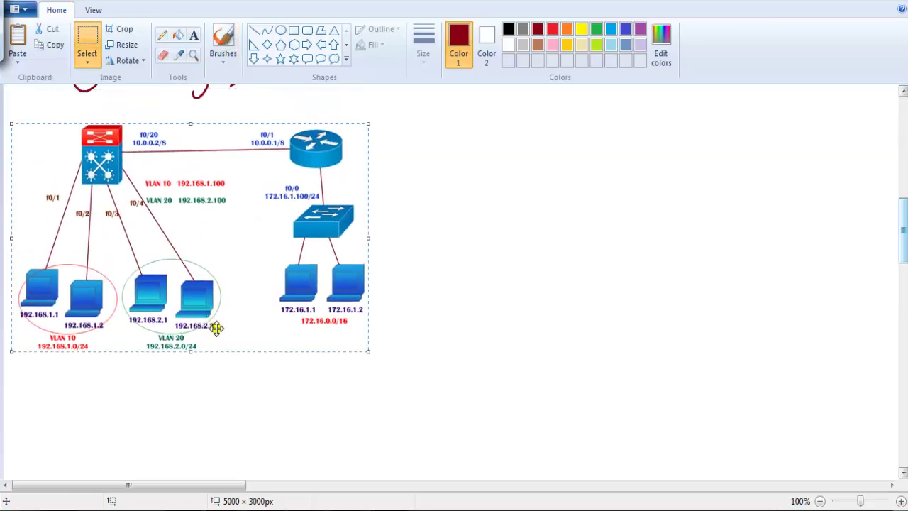
{"action": "left_click", "coordinate": [452, 313]}
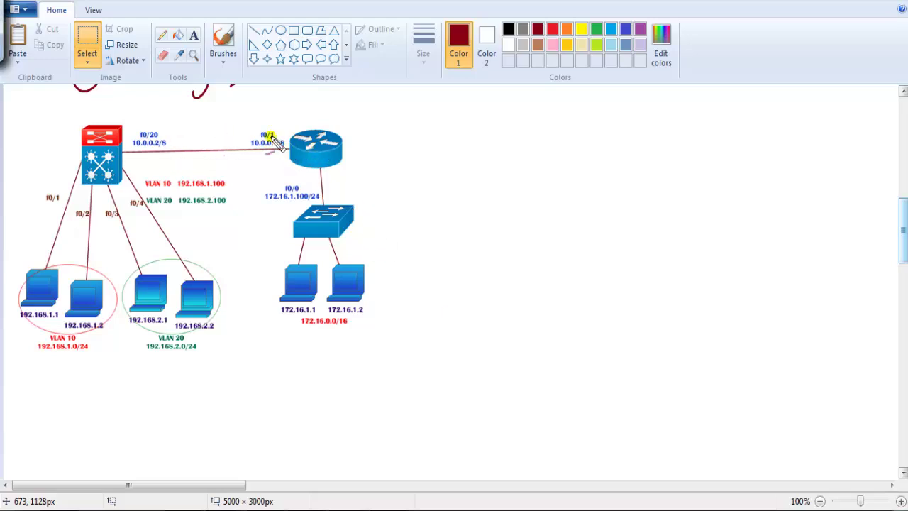
- Annotate the router f0/1 and switch f0/20 links, then clear the marks
{"action": "mouse_move", "coordinate": [278, 139]}
{"action": "left_mouse_down"}
{"action": "mouse_move", "coordinate": [276, 121]}
{"action": "mouse_move", "coordinate": [249, 150]}
{"action": "mouse_move", "coordinate": [157, 145]}
{"action": "mouse_move", "coordinate": [159, 119]}
{"action": "mouse_move", "coordinate": [163, 140]}
{"action": "left_mouse_up"}
{"action": "mouse_move", "coordinate": [318, 314]}
{"action": "left_mouse_down"}
{"action": "mouse_move", "coordinate": [371, 286]}
{"action": "mouse_move", "coordinate": [357, 331]}
{"action": "mouse_move", "coordinate": [294, 322]}
{"action": "left_mouse_up"}
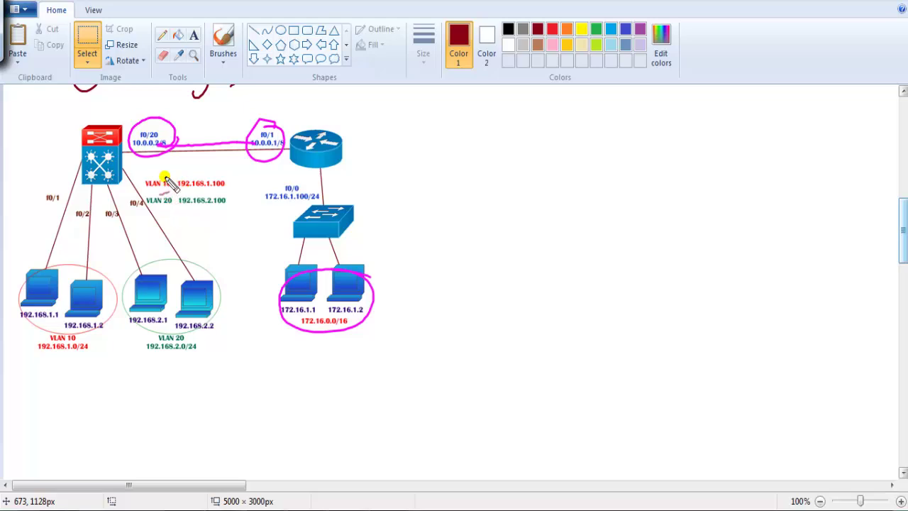
{"action": "mouse_move", "coordinate": [158, 137]}
{"action": "left_mouse_down"}
{"action": "mouse_move", "coordinate": [150, 161]}
{"action": "mouse_move", "coordinate": [186, 112]}
{"action": "mouse_move", "coordinate": [208, 108]}
{"action": "mouse_move", "coordinate": [220, 126]}
{"action": "mouse_move", "coordinate": [202, 125]}
{"action": "mouse_move", "coordinate": [220, 121]}
{"action": "left_mouse_up"}
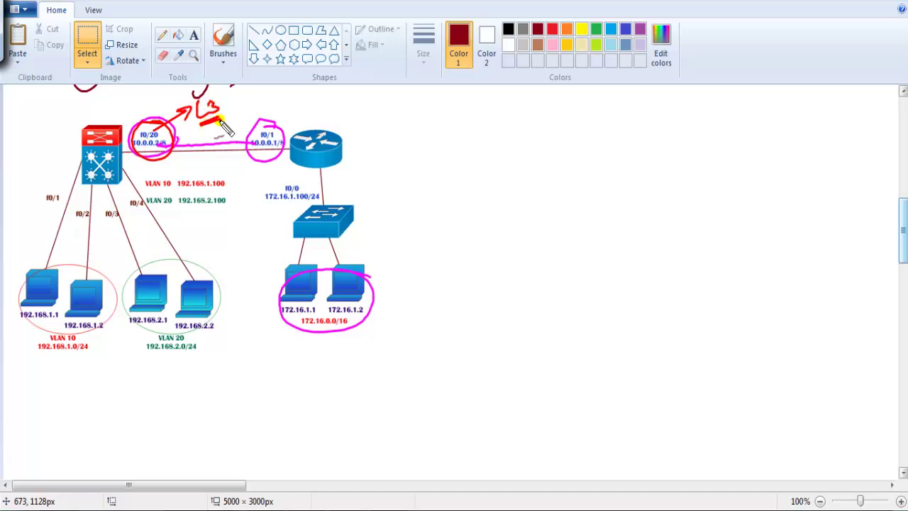
{"action": "key", "text": "e"}
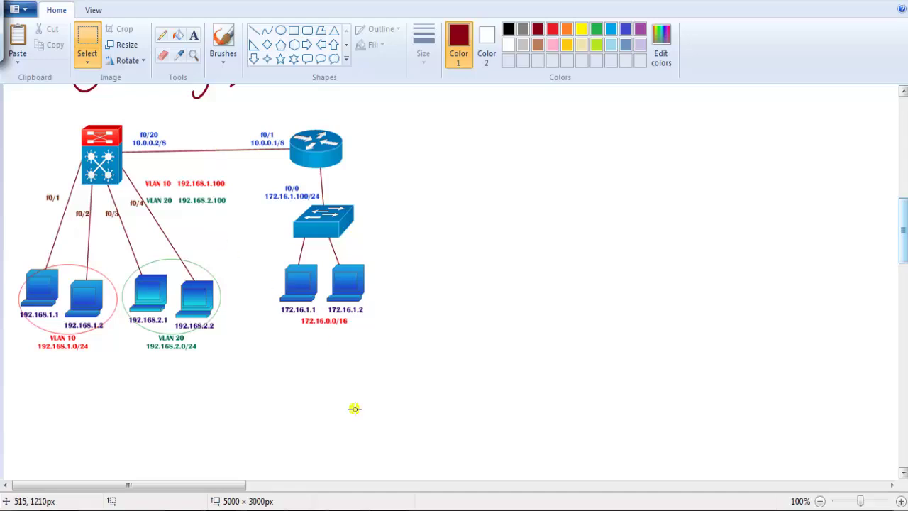
- Place two routers on the workspace, then delete Router0, keeping Router1
{"action": "left_click", "coordinate": [253, 465]}
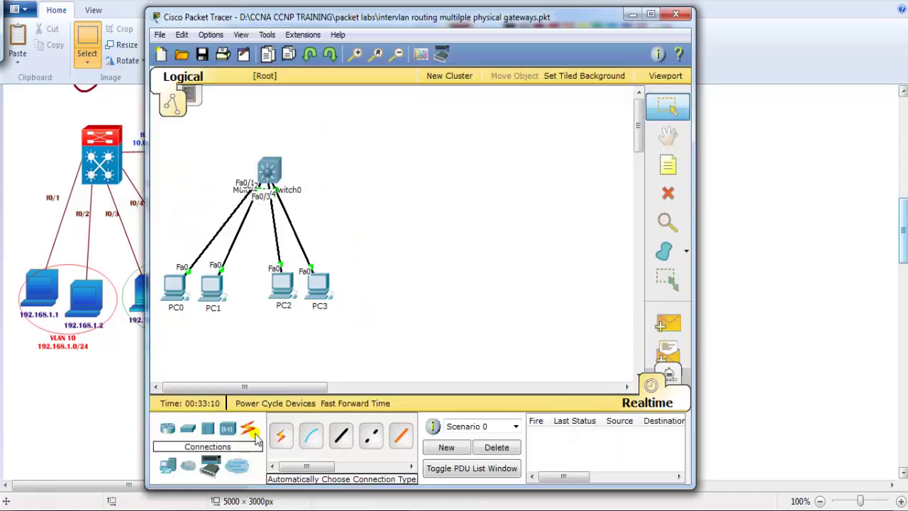
{"action": "left_click", "coordinate": [167, 428]}
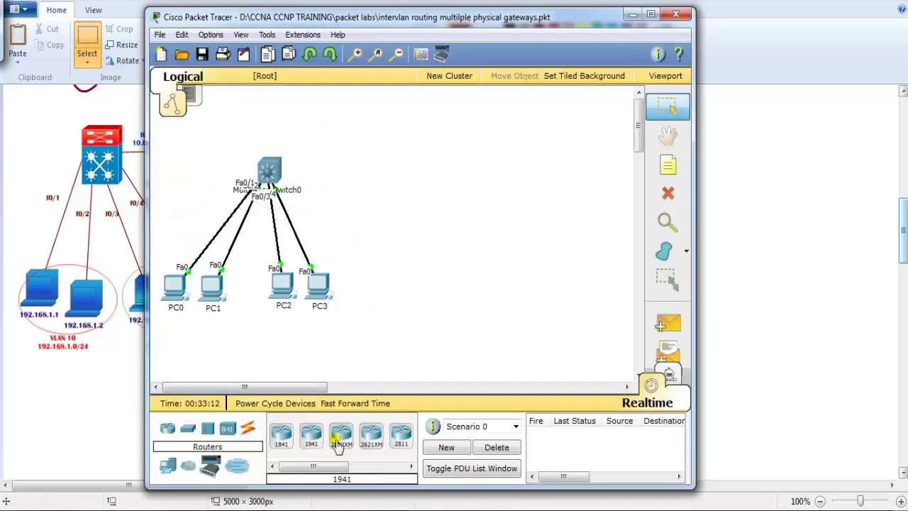
{"action": "left_click_drag", "start_coordinate": [340, 434], "coordinate": [436, 162]}
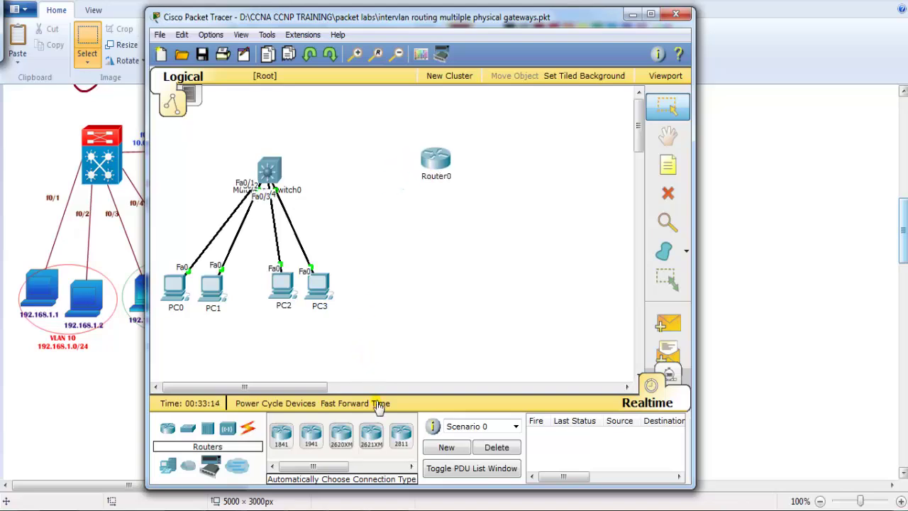
{"action": "left_click_drag", "start_coordinate": [371, 433], "coordinate": [498, 186]}
{"action": "left_click", "coordinate": [428, 184]}
{"action": "left_click", "coordinate": [655, 87]}
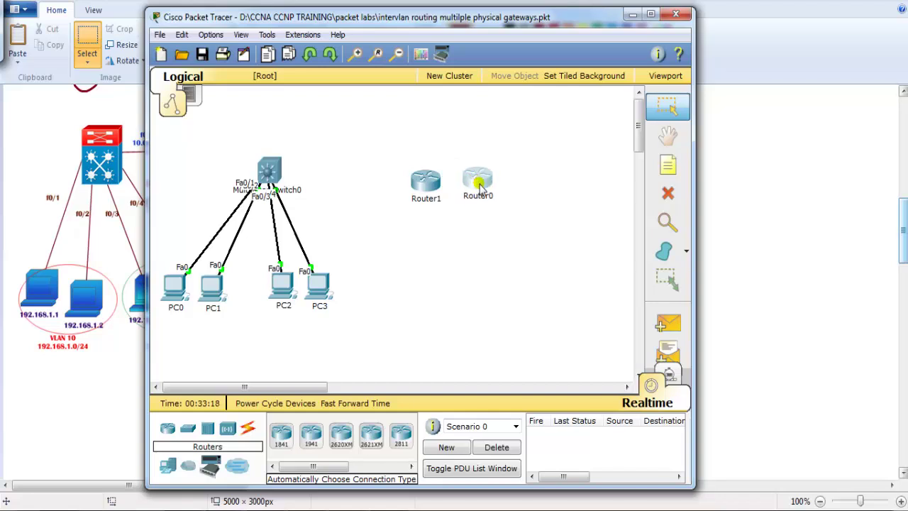
{"action": "key", "text": "Delete"}
{"action": "left_click", "coordinate": [371, 270]}
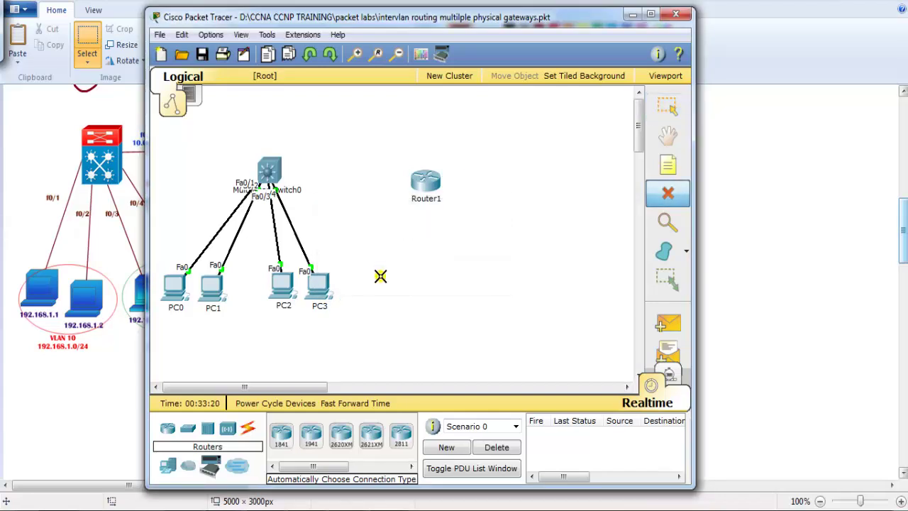
- Add PC4, PC5 and Switch0, and position Router1 above the switch
{"action": "left_click_drag", "start_coordinate": [167, 468], "coordinate": [446, 286]}
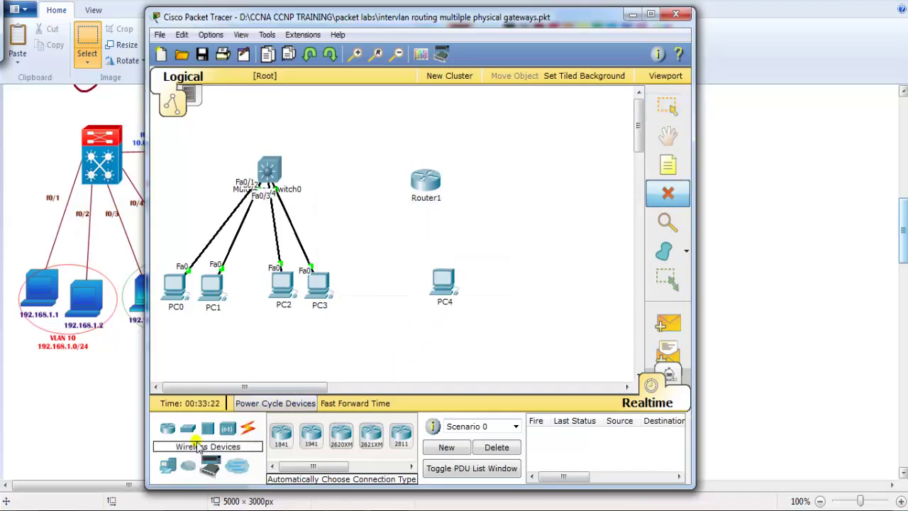
{"action": "left_click_drag", "start_coordinate": [167, 468], "coordinate": [476, 285]}
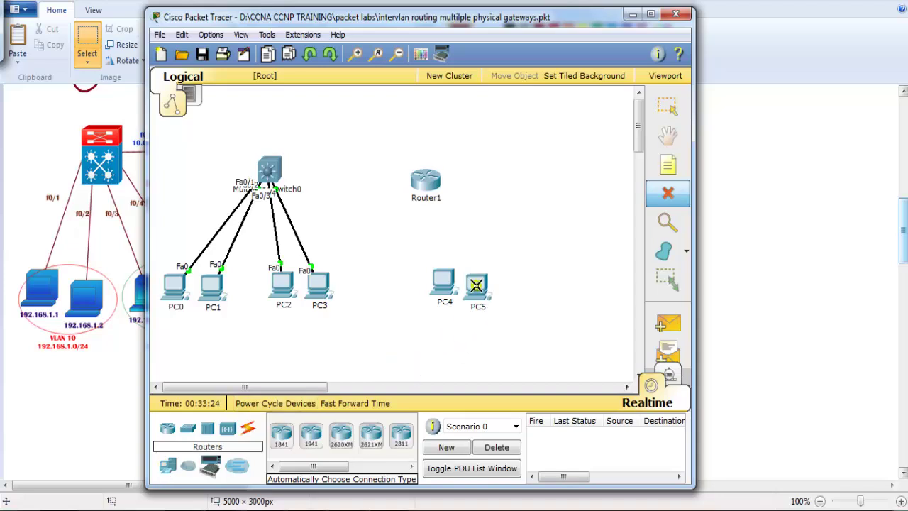
{"action": "left_click_drag", "start_coordinate": [187, 428], "coordinate": [454, 242]}
{"action": "key", "text": "Escape"}
{"action": "left_click_drag", "start_coordinate": [427, 182], "coordinate": [437, 169]}
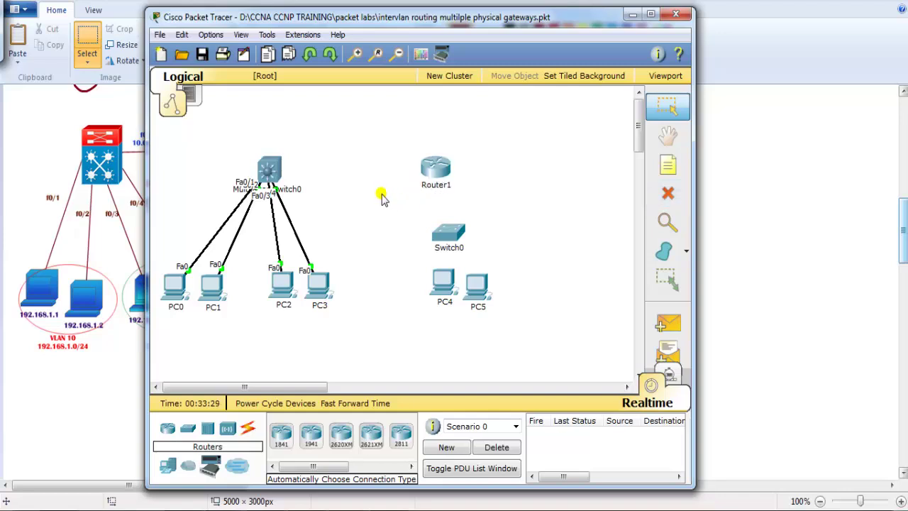
{"action": "left_click", "coordinate": [248, 428]}
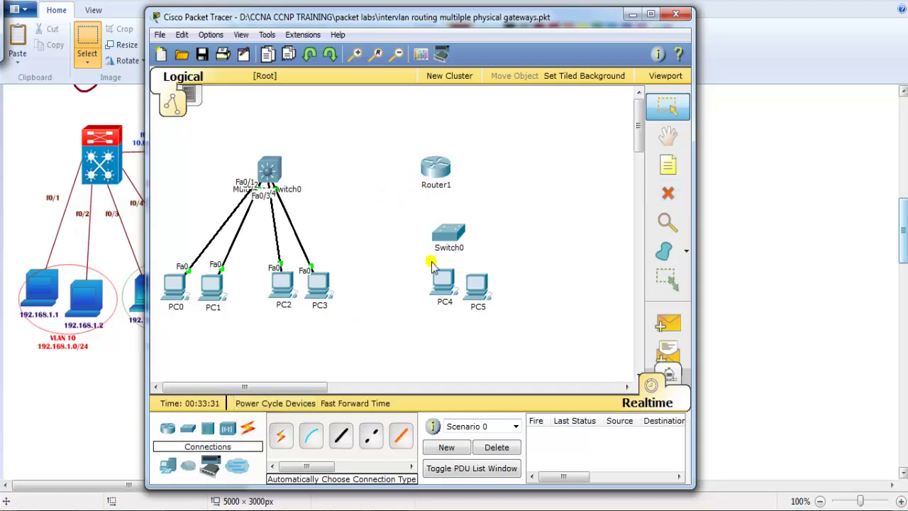
{"action": "left_click", "coordinate": [281, 436]}
{"action": "left_click", "coordinate": [444, 273]}
{"action": "left_click", "coordinate": [449, 233]}
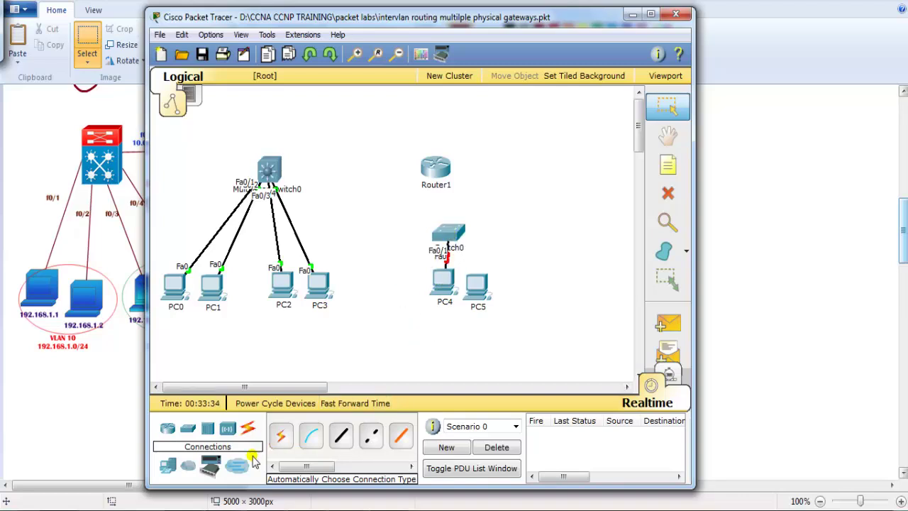
{"action": "left_click", "coordinate": [481, 285]}
{"action": "left_click", "coordinate": [456, 235]}
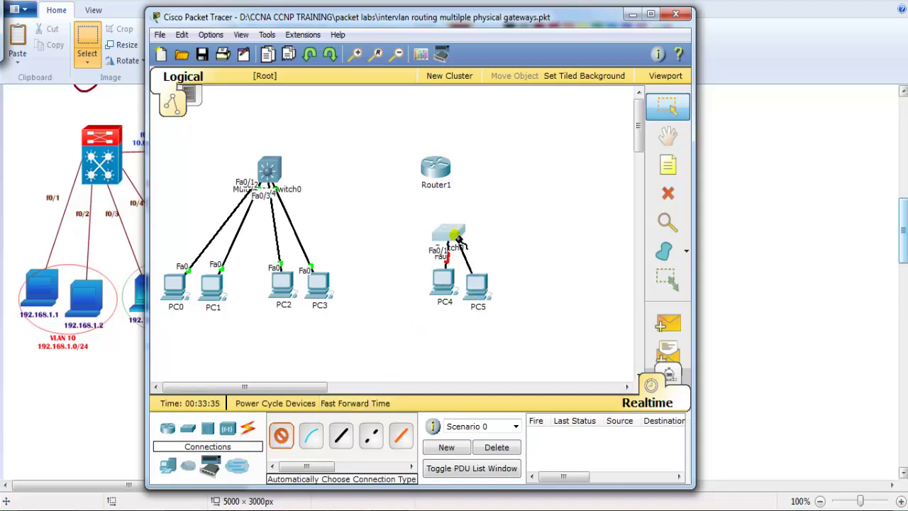
{"action": "left_click", "coordinate": [446, 231]}
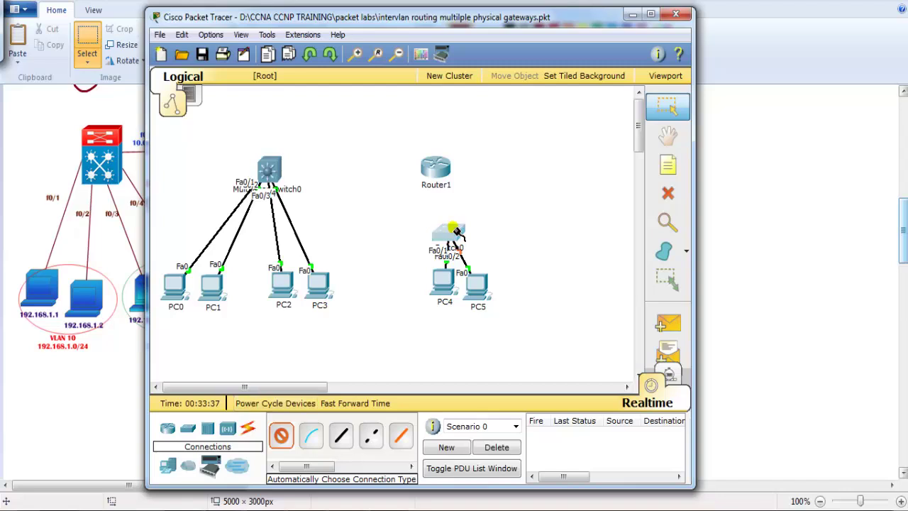
{"action": "left_click", "coordinate": [434, 168]}
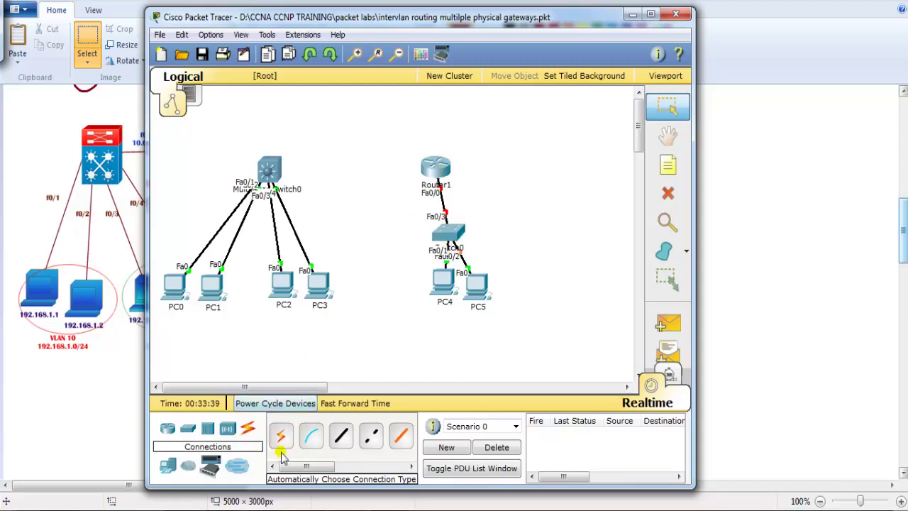
{"action": "left_click", "coordinate": [340, 435]}
{"action": "left_click", "coordinate": [429, 155]}
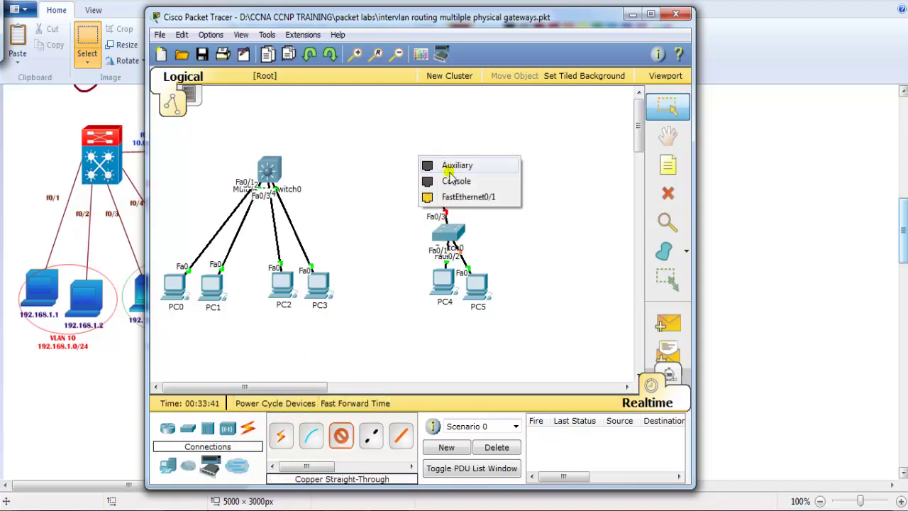
{"action": "left_click", "coordinate": [464, 196]}
{"action": "left_click", "coordinate": [266, 170]}
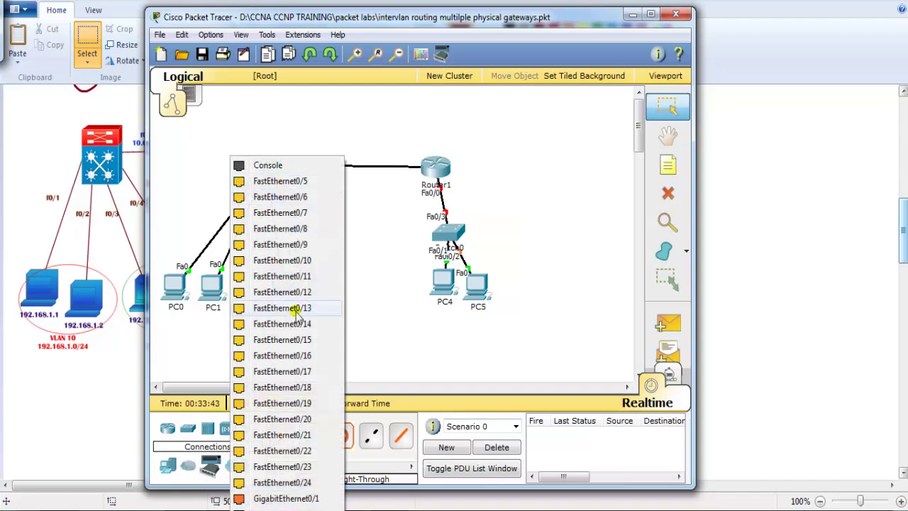
{"action": "left_click", "coordinate": [283, 419]}
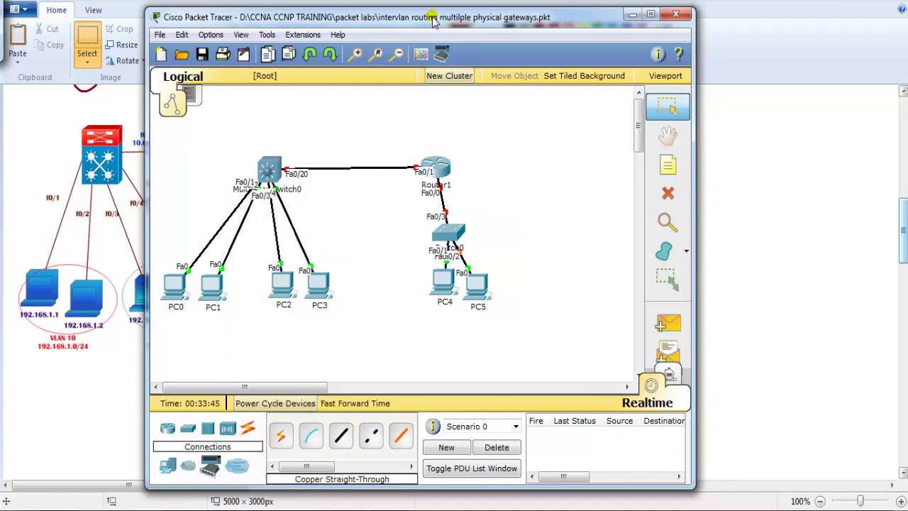
{"action": "left_click_drag", "start_coordinate": [433, 20], "coordinate": [588, 25]}
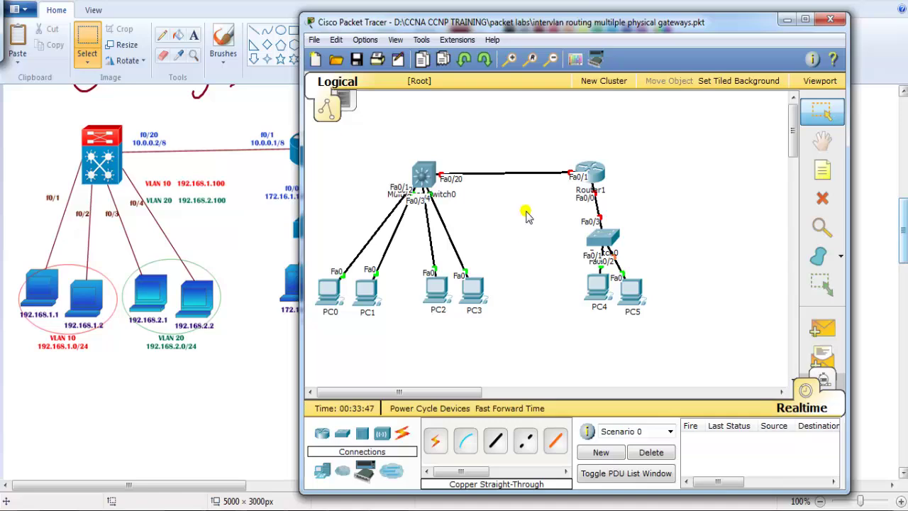
- Give PC4 IP 172.16.1.1, mask 255.255.0.0, gateway 172.16.1.100
{"action": "left_click", "coordinate": [608, 293]}
{"action": "left_click", "coordinate": [355, 103]}
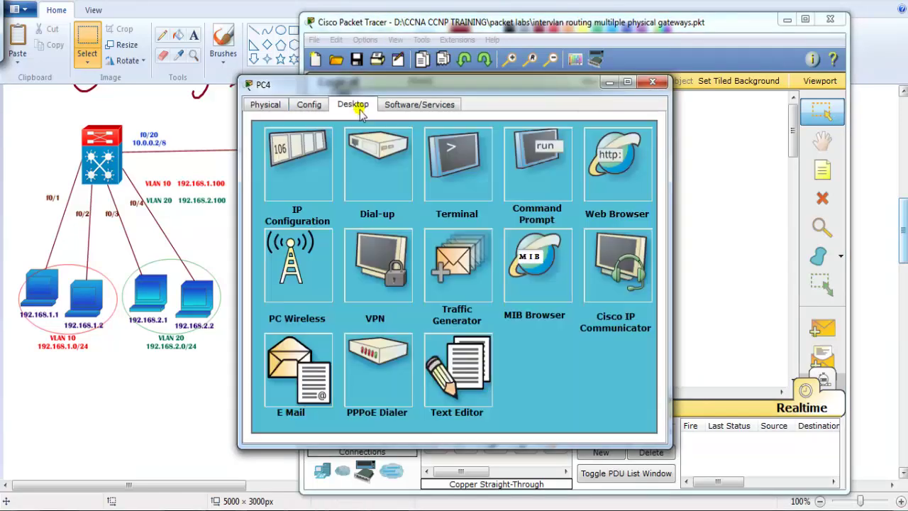
{"action": "left_click", "coordinate": [337, 153]}
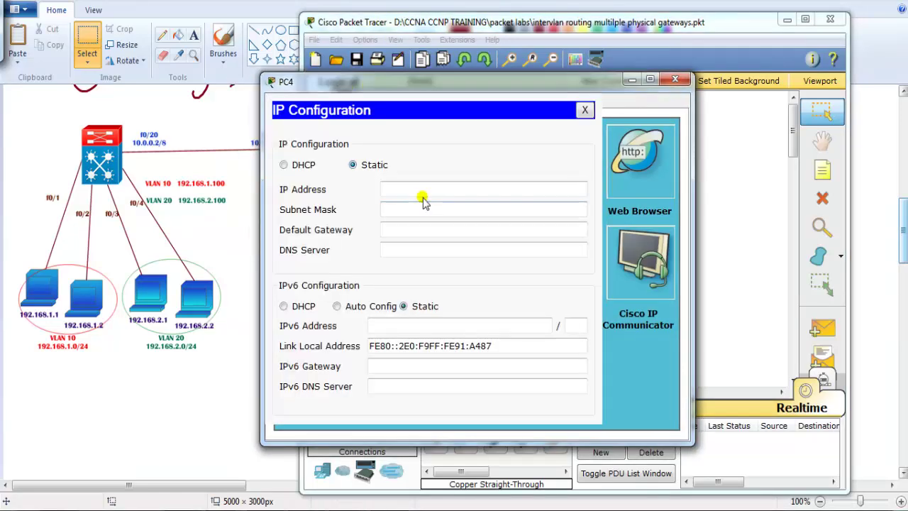
{"action": "type", "text": "172.16."}
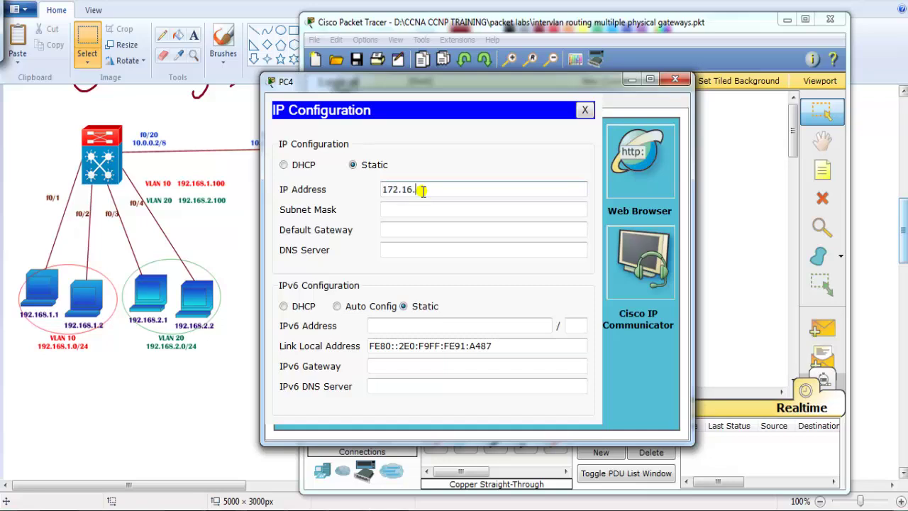
{"action": "type", "text": "11"}
{"action": "key", "text": "Tab"}
{"action": "key", "text": "Tab"}
{"action": "type", "text": "17"}
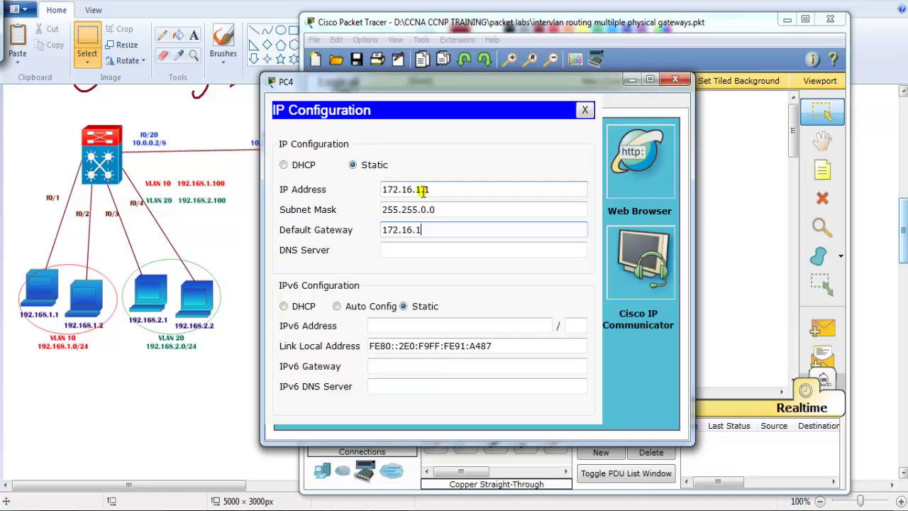
{"action": "key", "text": "shift+Home"}
{"action": "key", "text": "ctrl+c"}
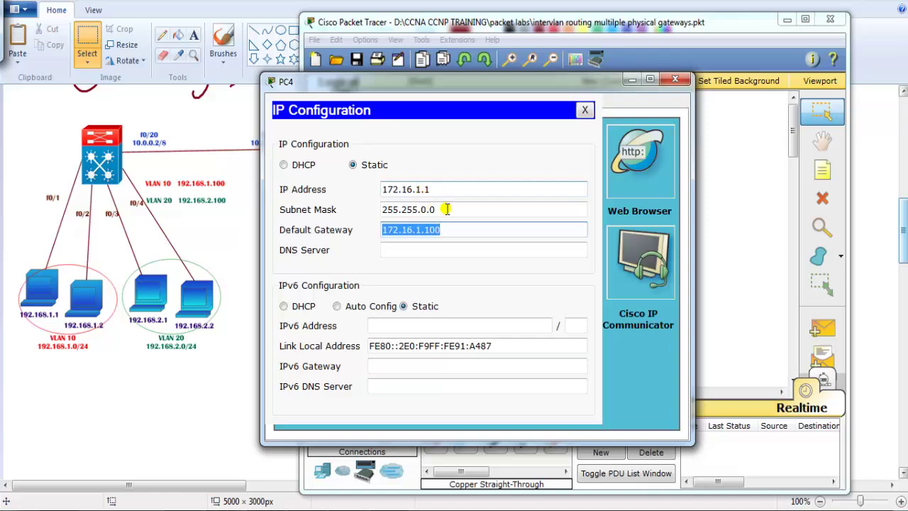
{"action": "left_click", "coordinate": [584, 110]}
{"action": "left_click", "coordinate": [675, 79]}
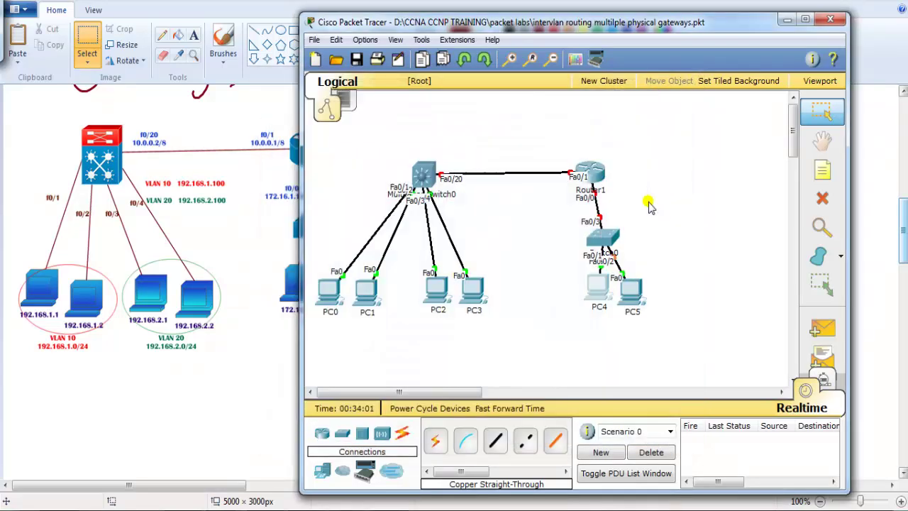
- Give PC5 IP 172.16.1.2, mask 255.255.0.0, gateway 172.16.1.100
{"action": "left_click", "coordinate": [627, 288]}
{"action": "left_click", "coordinate": [352, 106]}
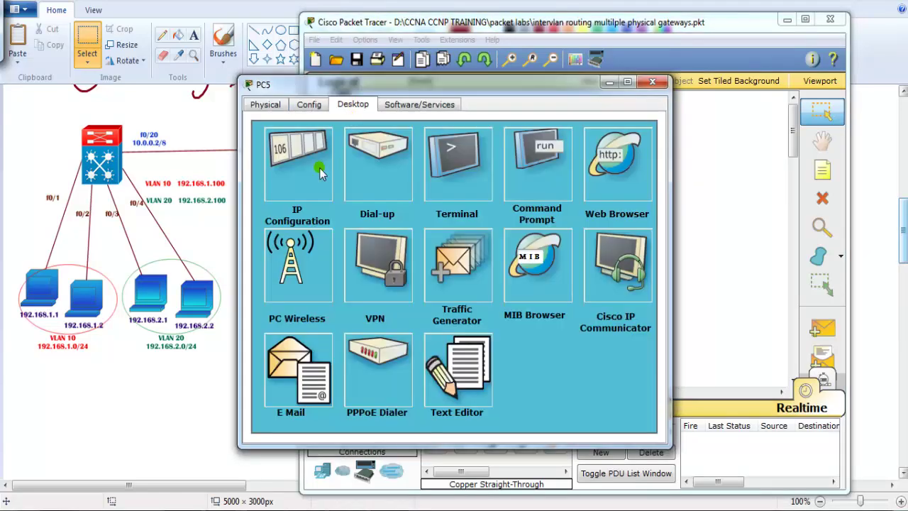
{"action": "left_click", "coordinate": [320, 173]}
{"action": "left_click", "coordinate": [398, 191]}
{"action": "key", "text": "ctrl+v"}
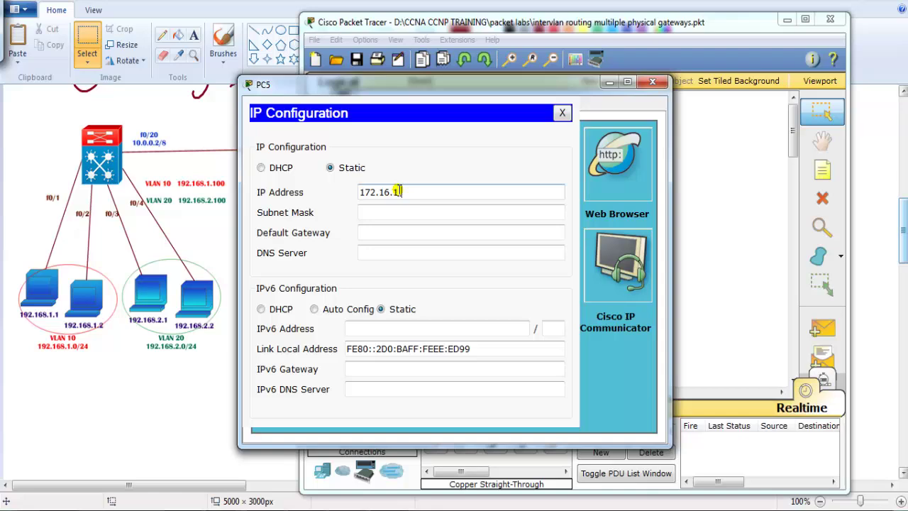
{"action": "key", "text": "Tab"}
{"action": "key", "text": "Tab"}
{"action": "key", "text": "ctrl+v"}
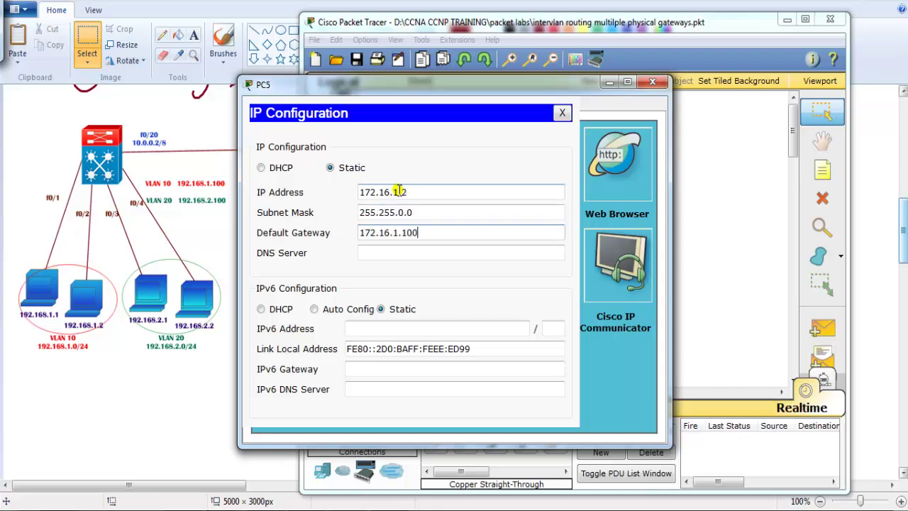
{"action": "left_click", "coordinate": [561, 112]}
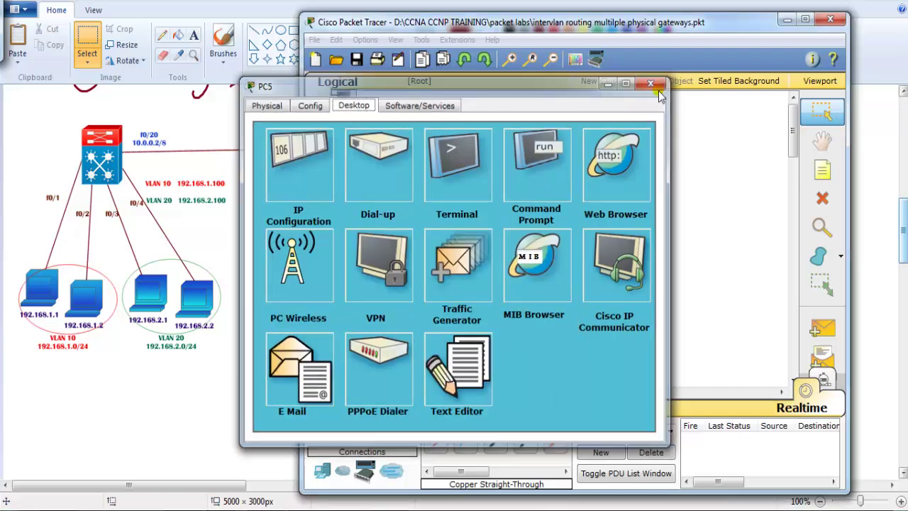
{"action": "left_click", "coordinate": [653, 82]}
{"action": "left_click", "coordinate": [590, 173]}
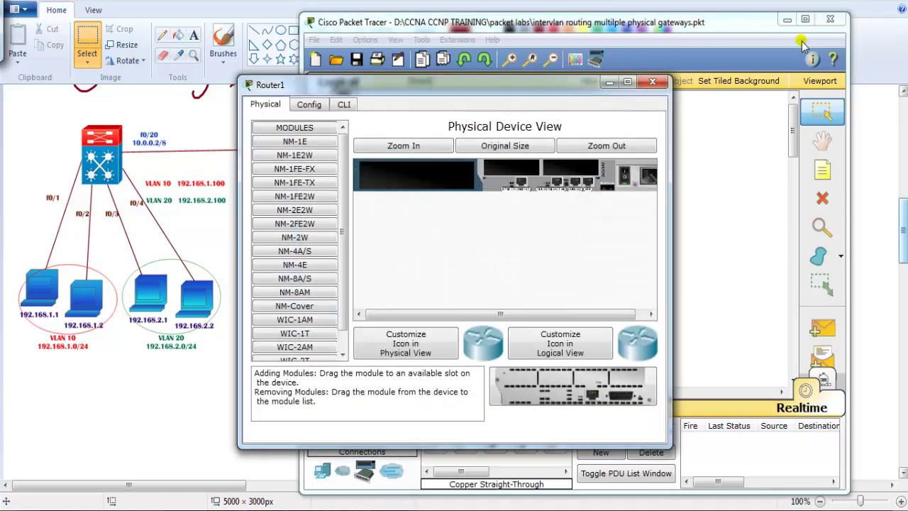
- Open Router1's CLI, skip the initial configuration dialog, and enter global configuration mode
{"action": "left_click", "coordinate": [723, 59]}
{"action": "left_click_drag", "start_coordinate": [531, 93], "coordinate": [659, 73]}
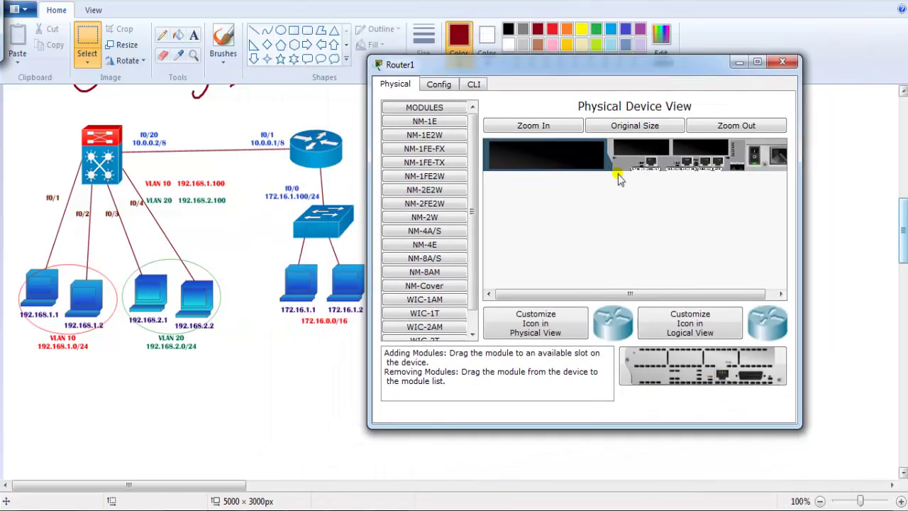
{"action": "left_click", "coordinate": [473, 85]}
{"action": "type", "text": "n"}
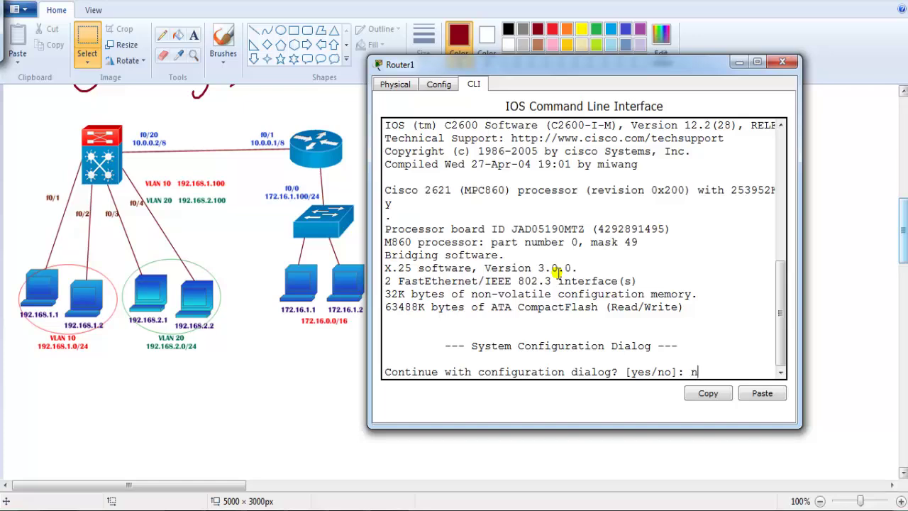
{"action": "key", "text": "Return"}
{"action": "key", "text": "Return"}
{"action": "key", "text": "Return"}
{"action": "type", "text": "en"}
{"action": "key", "text": "Tab"}
{"action": "key", "text": "Return"}
{"action": "type", "text": "conf t"}
{"action": "key", "text": "Return"}
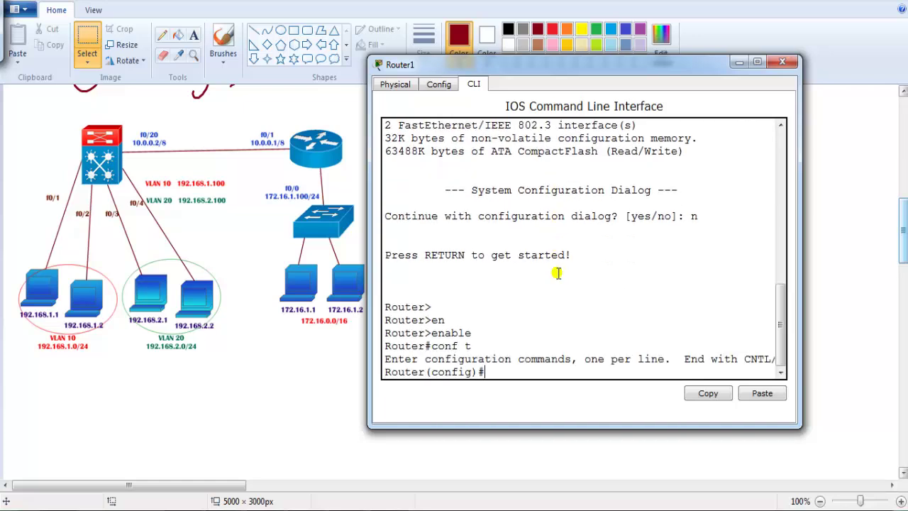
{"action": "key", "text": "Return"}
{"action": "type", "text": "ho"}
{"action": "key", "text": "Tab"}
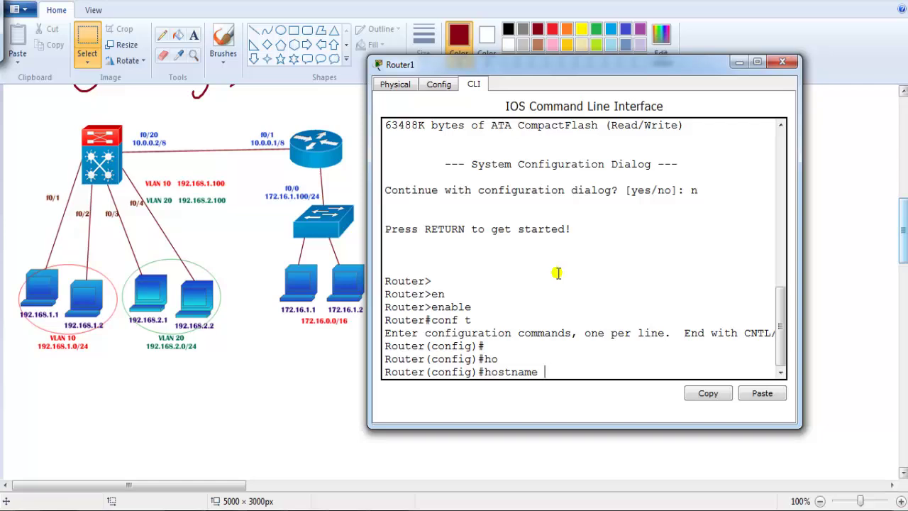
{"action": "key", "text": "Return"}
{"action": "key", "text": "Return"}
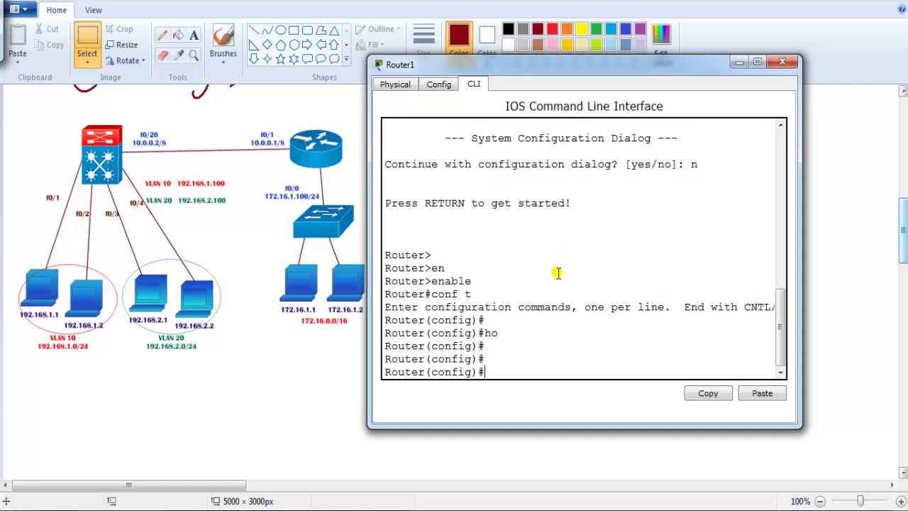
- Assign 172.16.1.100 255.255.0.0 to f0/0 and bring it up with no shutdown
{"action": "type", "text": "int f0/0"}
{"action": "key", "text": "Return"}
{"action": "type", "text": "ip ad"}
{"action": "key", "text": "Tab"}
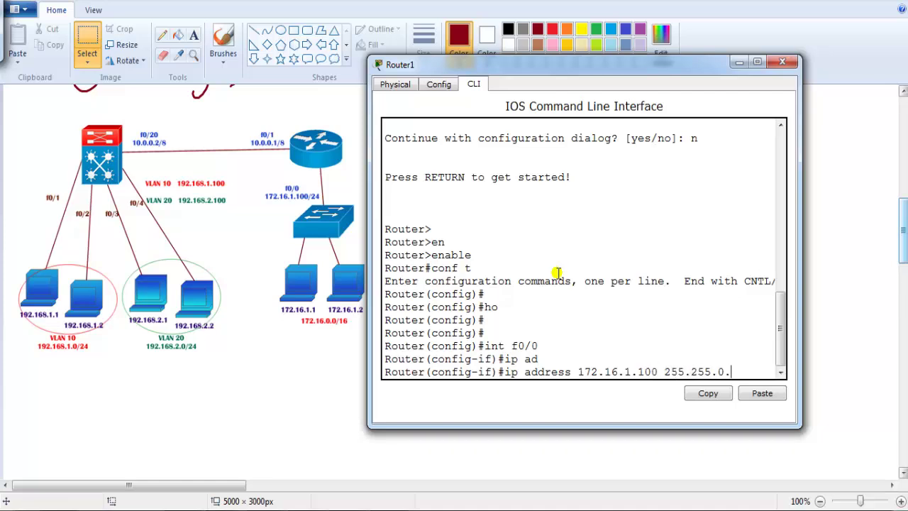
{"action": "type", "text": "0"}
{"action": "key", "text": "Return"}
{"action": "type", "text": "no sh"}
{"action": "key", "text": "Tab"}
{"action": "key", "text": "Return"}
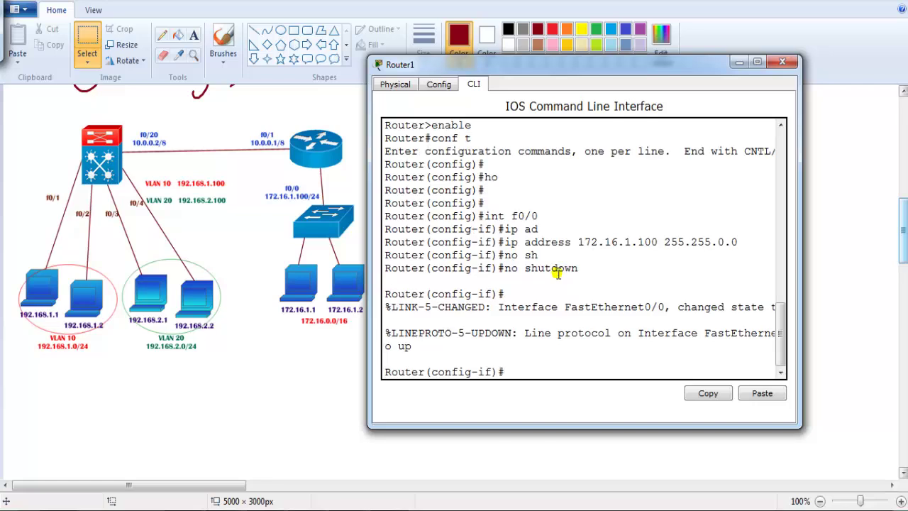
- Assign 10.0.0.1 255.0.0.0 to f0/1, bring it up, and exit configuration mode
{"action": "type", "text": "int f0/1"}
{"action": "key", "text": "Return"}
{"action": "type", "text": "ip ad"}
{"action": "key", "text": "Tab"}
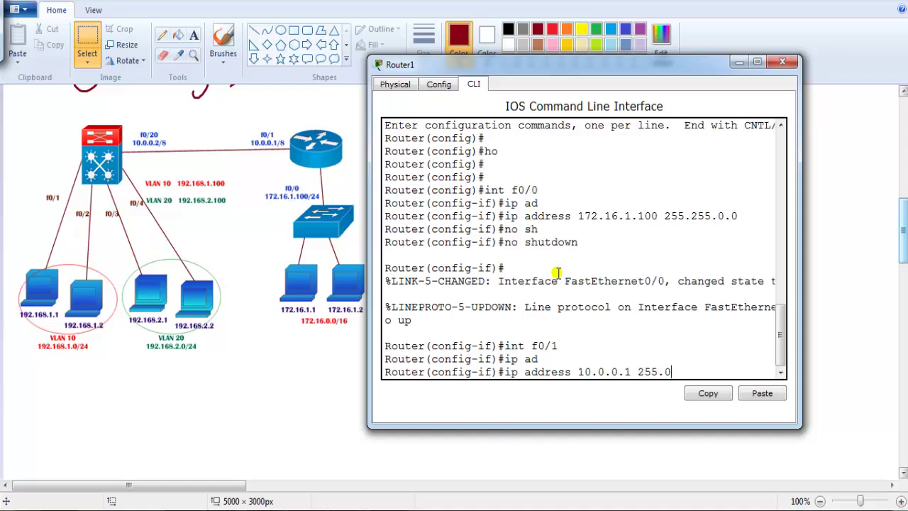
{"action": "key", "text": "Return"}
{"action": "type", "text": "no sh"}
{"action": "key", "text": "Tab"}
{"action": "key", "text": "Return"}
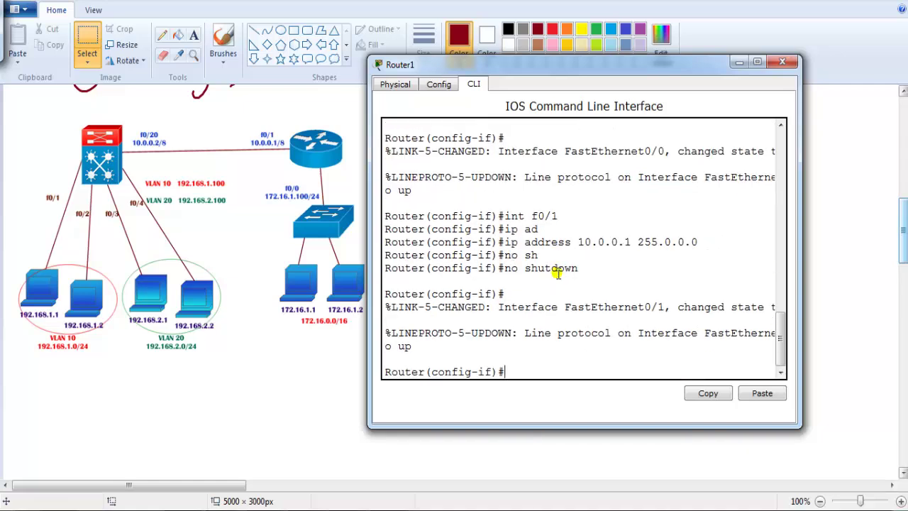
{"action": "type", "text": "end"}
{"action": "key", "text": "Return"}
- Run show ip interface brief on Router1 to list its interface addresses and status
{"action": "type", "text": "sh ip in tbr"}
{"action": "key", "text": "Tab"}
{"action": "key", "text": "Return"}
{"action": "type", "text": "s"}
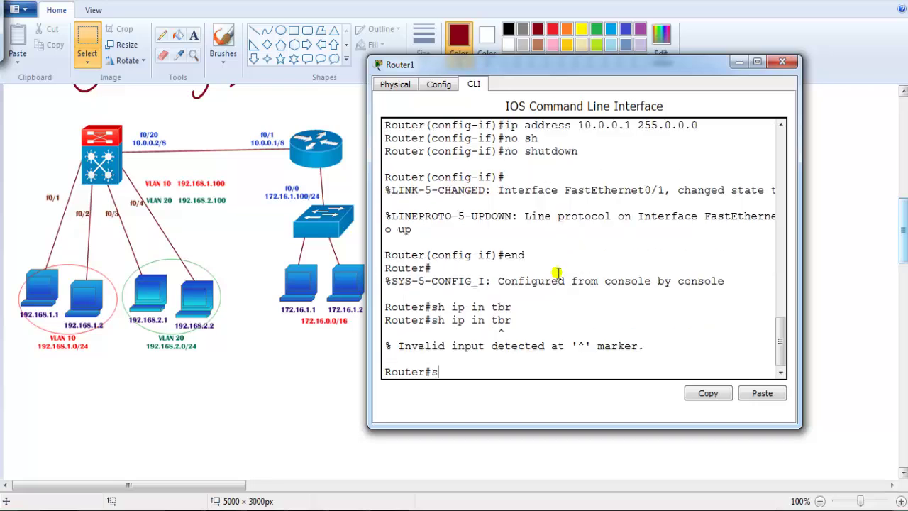
{"action": "type", "text": "h ip int br"}
{"action": "key", "text": "Tab"}
{"action": "key", "text": "Return"}
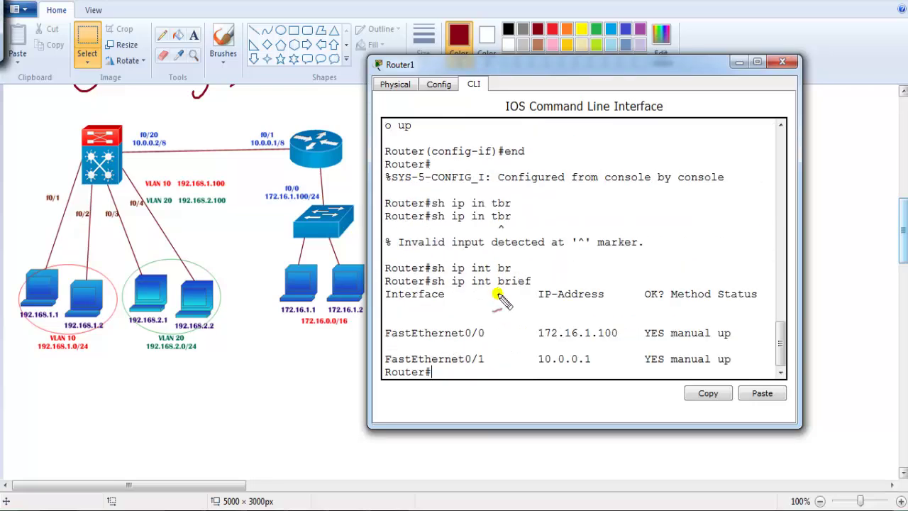
- Mark up the interface listing on screen, then clear the annotations
{"action": "mouse_move", "coordinate": [281, 268]}
{"action": "left_mouse_down"}
{"action": "mouse_move", "coordinate": [278, 256]}
{"action": "mouse_move", "coordinate": [364, 264]}
{"action": "mouse_move", "coordinate": [278, 300]}
{"action": "mouse_move", "coordinate": [379, 303]}
{"action": "left_mouse_up"}
{"action": "mouse_move", "coordinate": [284, 127]}
{"action": "left_mouse_down"}
{"action": "mouse_move", "coordinate": [281, 151]}
{"action": "mouse_move", "coordinate": [275, 122]}
{"action": "left_mouse_up"}
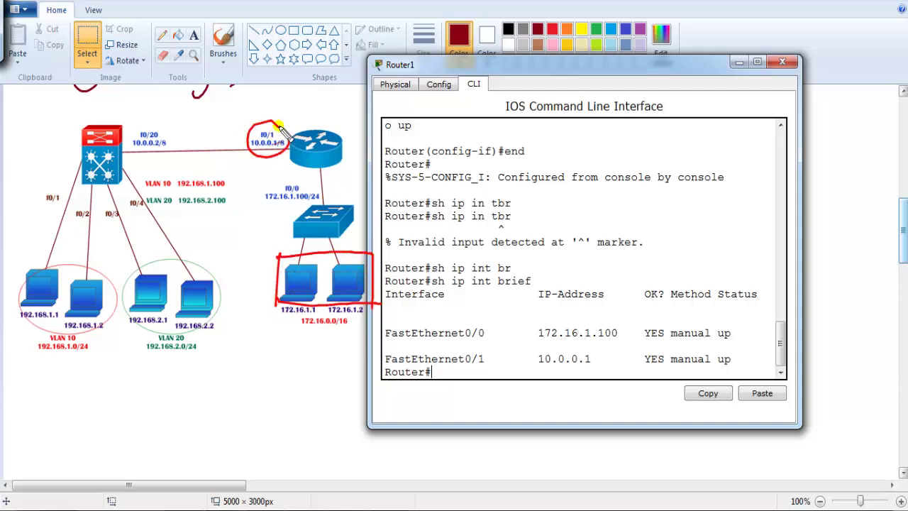
{"action": "mouse_move", "coordinate": [294, 177]}
{"action": "left_mouse_down"}
{"action": "mouse_move", "coordinate": [316, 188]}
{"action": "mouse_move", "coordinate": [280, 190]}
{"action": "mouse_move", "coordinate": [286, 214]}
{"action": "left_mouse_up"}
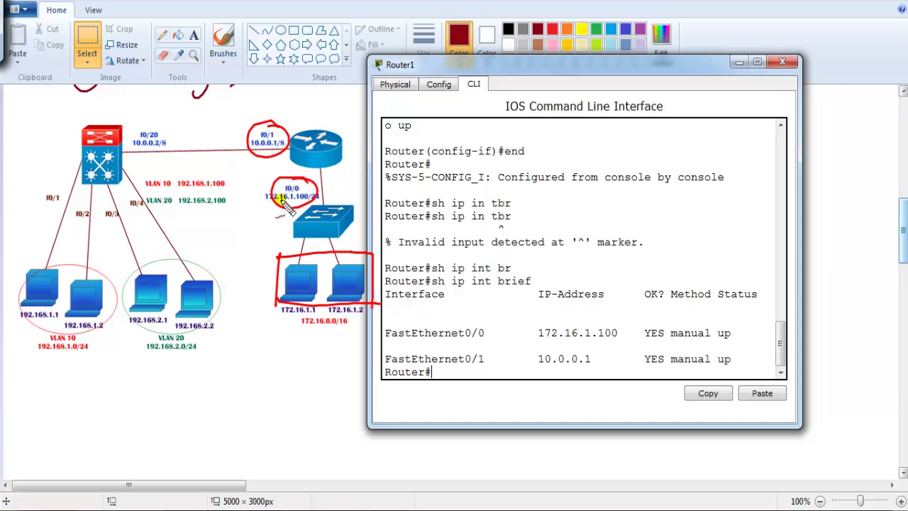
{"action": "mouse_move", "coordinate": [509, 325]}
{"action": "left_mouse_down"}
{"action": "mouse_move", "coordinate": [508, 347]}
{"action": "mouse_move", "coordinate": [603, 321]}
{"action": "mouse_move", "coordinate": [596, 365]}
{"action": "mouse_move", "coordinate": [522, 358]}
{"action": "left_mouse_up"}
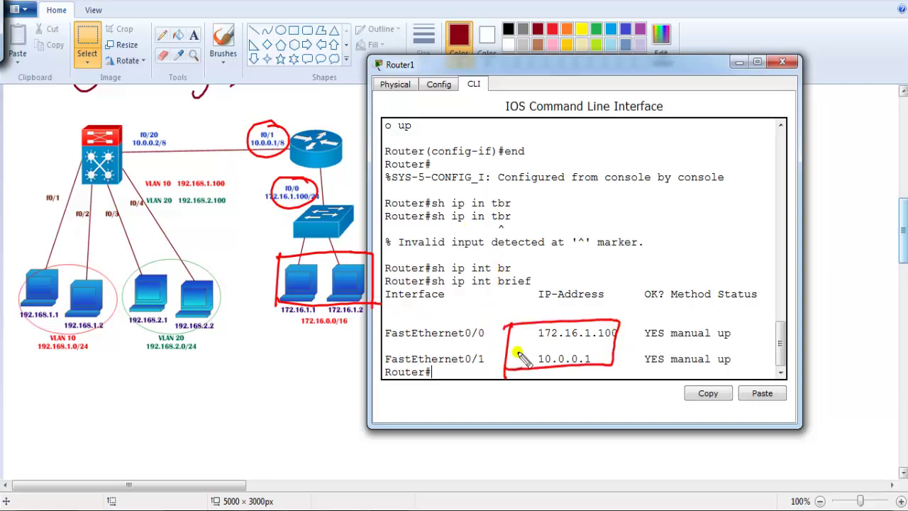
{"action": "key", "text": "Escape"}
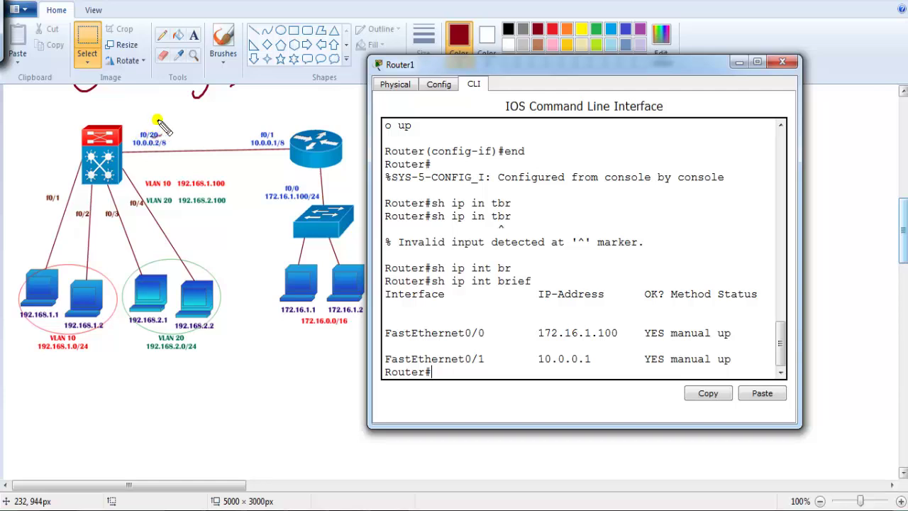
{"action": "mouse_move", "coordinate": [158, 120]}
{"action": "left_mouse_down"}
{"action": "mouse_move", "coordinate": [149, 156]}
{"action": "mouse_move", "coordinate": [158, 124]}
{"action": "mouse_move", "coordinate": [169, 117]}
{"action": "mouse_move", "coordinate": [179, 133]}
{"action": "left_mouse_up"}
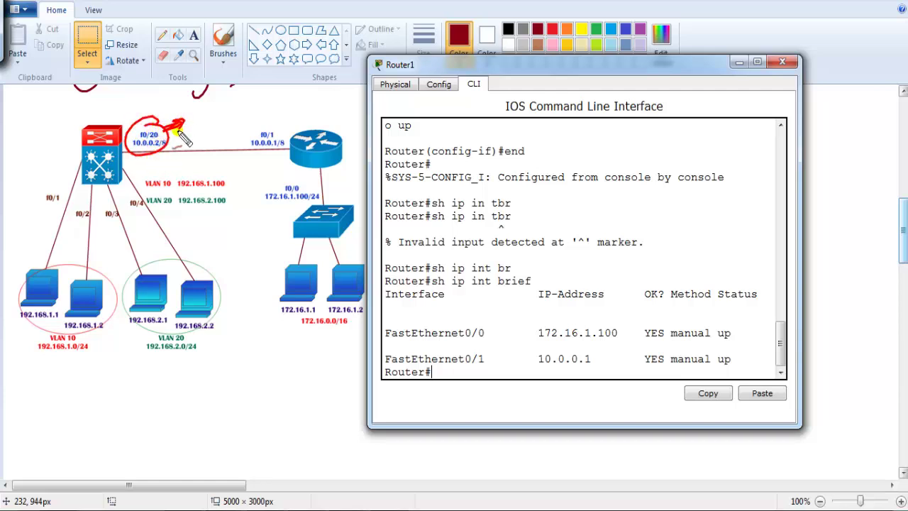
{"action": "key", "text": "Escape"}
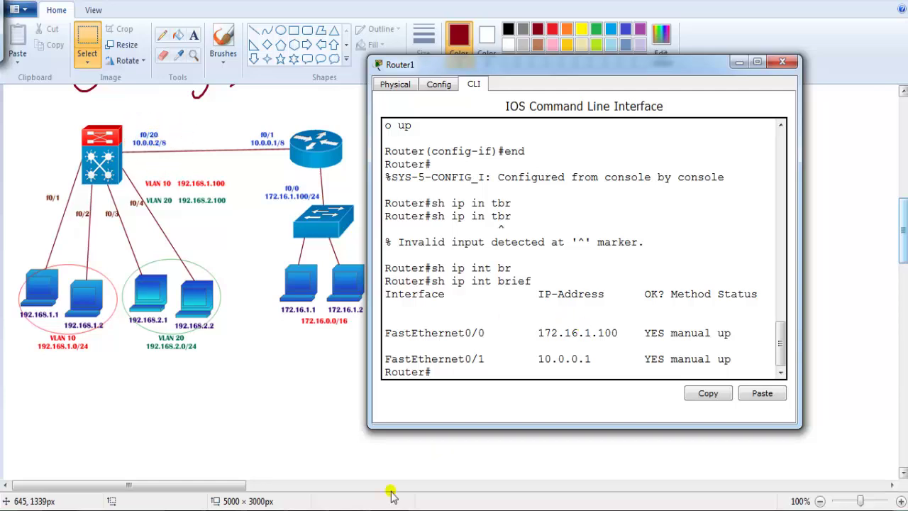
- On Multilayer Switch0, try assigning 10.0.0.2 255.0.0.0 to f0/20 and mark the rejected command
{"action": "mouse_move", "coordinate": [355, 510]}
{"action": "left_click", "coordinate": [424, 471]}
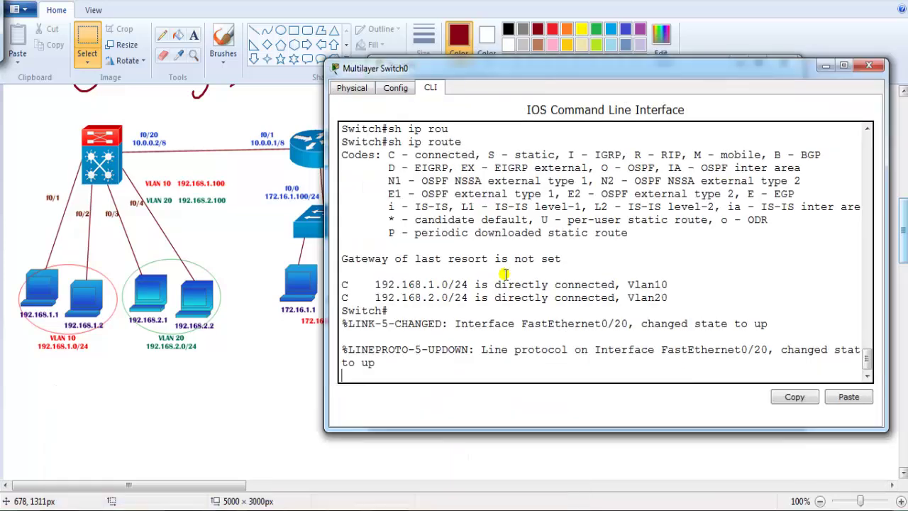
{"action": "key", "text": "Return"}
{"action": "key", "text": "Return"}
{"action": "type", "text": "conf t"}
{"action": "key", "text": "Return"}
{"action": "key", "text": "Return"}
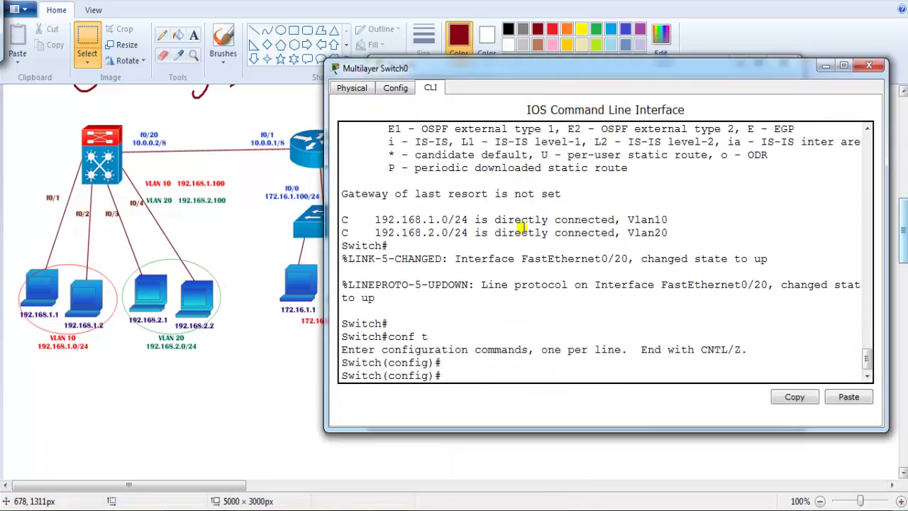
{"action": "type", "text": "int"}
{"action": "key", "text": "Tab"}
{"action": "type", "text": "f0"}
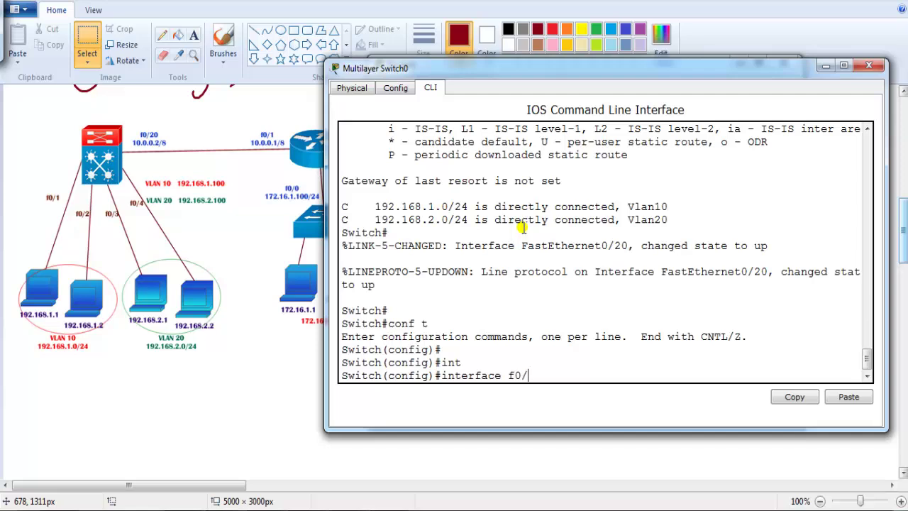
{"action": "type", "text": "/20"}
{"action": "key", "text": "Return"}
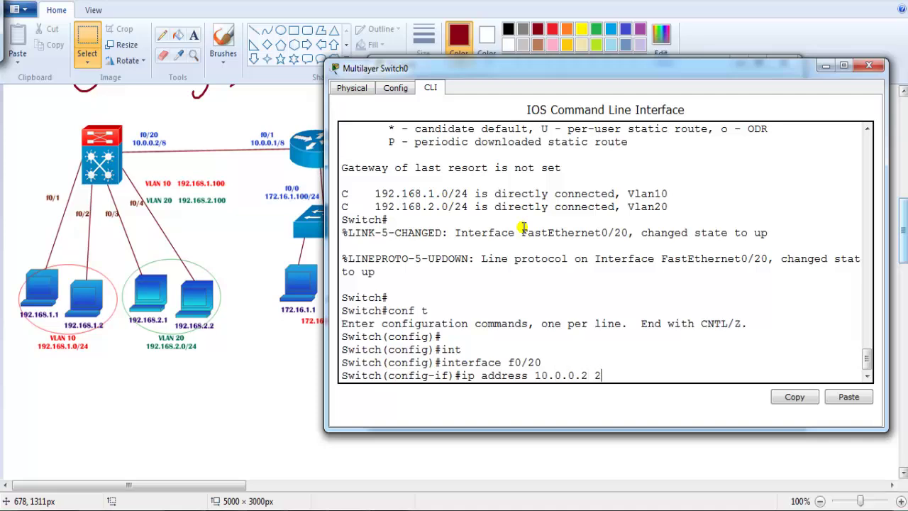
{"action": "type", "text": "ip address 10.0.0.2 255.0.0.0"}
{"action": "key", "text": "Return"}
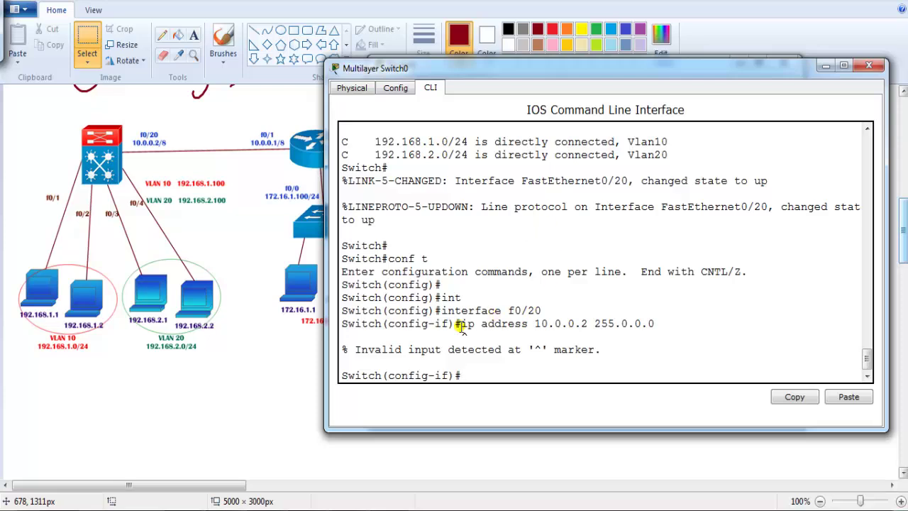
{"action": "left_click_drag", "start_coordinate": [461, 326], "coordinate": [688, 326]}
{"action": "key", "text": "ctrl+c"}
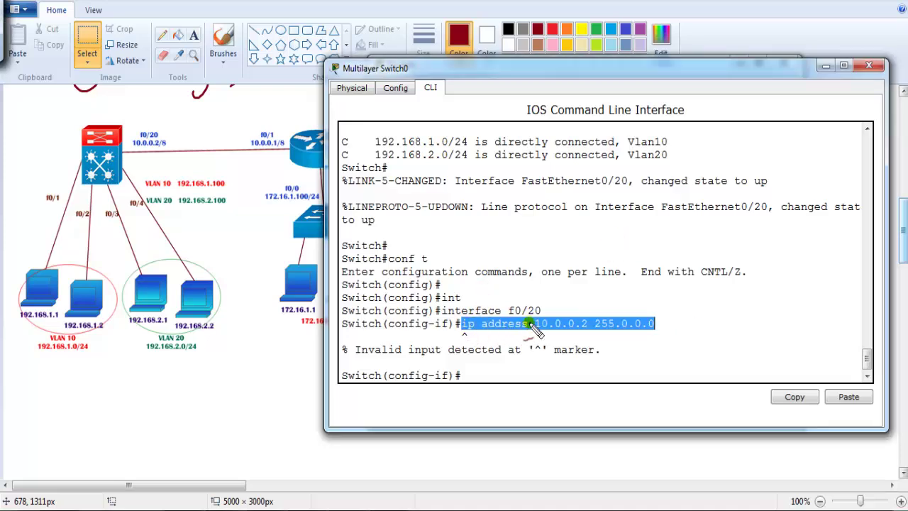
- Circle the f0/20 10.0.0.2/8 label and note that an L3 port needs No Switchport
{"action": "mouse_move", "coordinate": [162, 129]}
{"action": "left_mouse_down"}
{"action": "mouse_move", "coordinate": [209, 127]}
{"action": "mouse_move", "coordinate": [201, 122]}
{"action": "mouse_move", "coordinate": [231, 128]}
{"action": "mouse_move", "coordinate": [220, 119]}
{"action": "mouse_move", "coordinate": [255, 120]}
{"action": "mouse_move", "coordinate": [246, 112]}
{"action": "mouse_move", "coordinate": [284, 110]}
{"action": "mouse_move", "coordinate": [301, 93]}
{"action": "mouse_move", "coordinate": [317, 107]}
{"action": "mouse_move", "coordinate": [357, 67]}
{"action": "mouse_move", "coordinate": [365, 92]}
{"action": "left_mouse_up"}
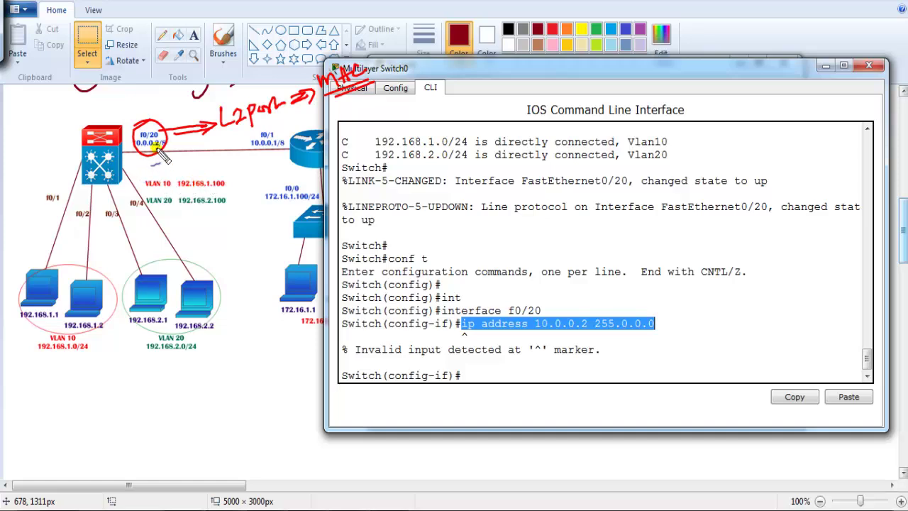
{"action": "mouse_move", "coordinate": [163, 145]}
{"action": "left_mouse_down"}
{"action": "mouse_move", "coordinate": [228, 179]}
{"action": "mouse_move", "coordinate": [239, 171]}
{"action": "mouse_move", "coordinate": [257, 181]}
{"action": "mouse_move", "coordinate": [280, 175]}
{"action": "mouse_move", "coordinate": [270, 164]}
{"action": "mouse_move", "coordinate": [284, 172]}
{"action": "mouse_move", "coordinate": [294, 158]}
{"action": "mouse_move", "coordinate": [321, 168]}
{"action": "mouse_move", "coordinate": [331, 151]}
{"action": "mouse_move", "coordinate": [339, 165]}
{"action": "mouse_move", "coordinate": [362, 130]}
{"action": "mouse_move", "coordinate": [355, 162]}
{"action": "mouse_move", "coordinate": [352, 142]}
{"action": "mouse_move", "coordinate": [394, 145]}
{"action": "mouse_move", "coordinate": [416, 131]}
{"action": "mouse_move", "coordinate": [460, 130]}
{"action": "mouse_move", "coordinate": [469, 119]}
{"action": "mouse_move", "coordinate": [491, 129]}
{"action": "left_mouse_up"}
{"action": "left_click_drag", "start_coordinate": [365, 162], "coordinate": [488, 137]}
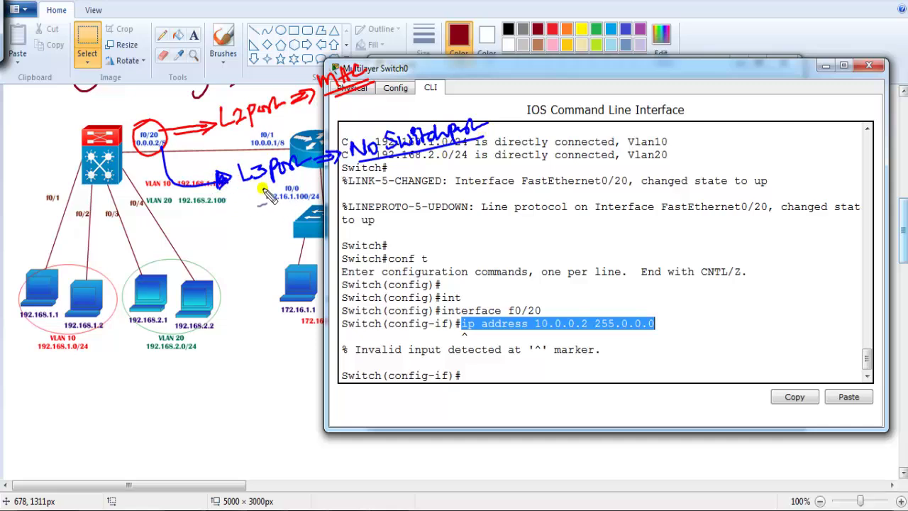
{"action": "mouse_move", "coordinate": [245, 192]}
{"action": "left_mouse_down"}
{"action": "mouse_move", "coordinate": [289, 186]}
{"action": "mouse_move", "coordinate": [228, 170]}
{"action": "mouse_move", "coordinate": [271, 198]}
{"action": "left_mouse_up"}
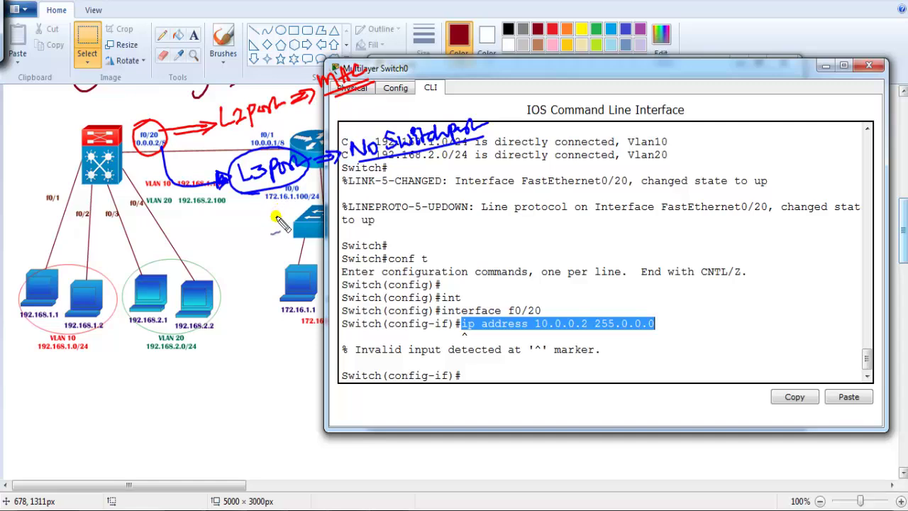
- Sketch option 1: f0/20 as VLAN 100 access with the IP on VLAN 100, then clear the notes
{"action": "left_click_drag", "start_coordinate": [479, 188], "coordinate": [481, 210]}
{"action": "mouse_move", "coordinate": [477, 183]}
{"action": "left_mouse_down"}
{"action": "mouse_move", "coordinate": [517, 207]}
{"action": "mouse_move", "coordinate": [527, 196]}
{"action": "mouse_move", "coordinate": [536, 207]}
{"action": "mouse_move", "coordinate": [545, 193]}
{"action": "mouse_move", "coordinate": [554, 203]}
{"action": "mouse_move", "coordinate": [590, 193]}
{"action": "mouse_move", "coordinate": [606, 203]}
{"action": "mouse_move", "coordinate": [618, 190]}
{"action": "mouse_move", "coordinate": [640, 202]}
{"action": "mouse_move", "coordinate": [646, 191]}
{"action": "mouse_move", "coordinate": [663, 206]}
{"action": "mouse_move", "coordinate": [640, 220]}
{"action": "mouse_move", "coordinate": [665, 198]}
{"action": "mouse_move", "coordinate": [661, 186]}
{"action": "mouse_move", "coordinate": [688, 195]}
{"action": "mouse_move", "coordinate": [684, 215]}
{"action": "mouse_move", "coordinate": [628, 220]}
{"action": "left_mouse_up"}
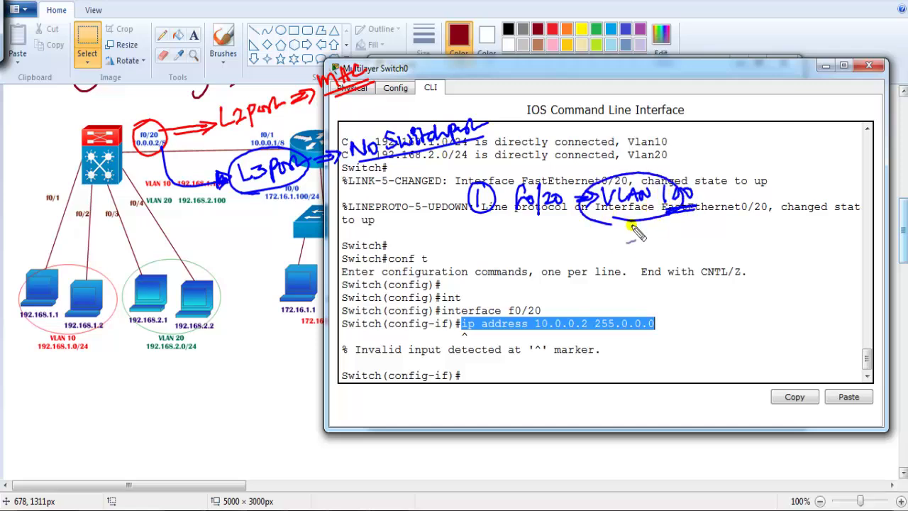
{"action": "mouse_move", "coordinate": [548, 214]}
{"action": "left_mouse_down"}
{"action": "mouse_move", "coordinate": [589, 243]}
{"action": "mouse_move", "coordinate": [616, 230]}
{"action": "mouse_move", "coordinate": [652, 242]}
{"action": "left_mouse_up"}
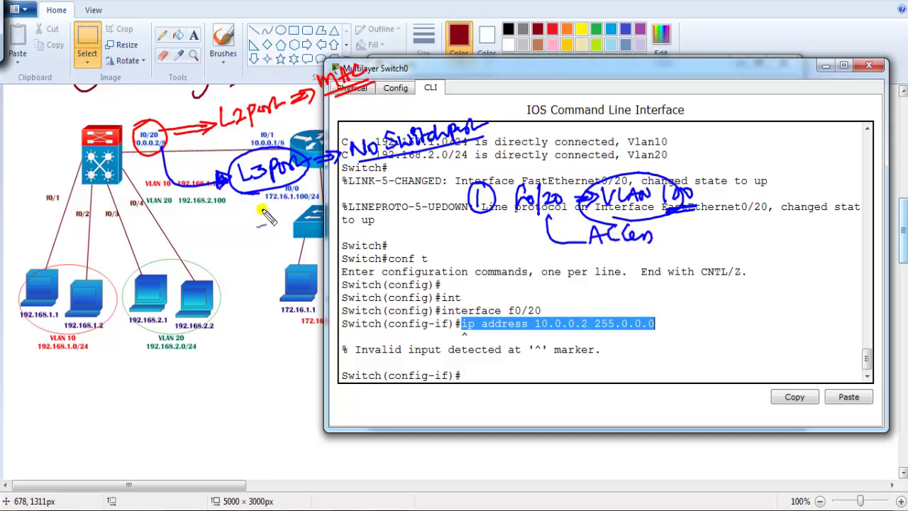
{"action": "mouse_move", "coordinate": [535, 262]}
{"action": "left_mouse_down"}
{"action": "mouse_move", "coordinate": [538, 287]}
{"action": "mouse_move", "coordinate": [574, 275]}
{"action": "mouse_move", "coordinate": [641, 275]}
{"action": "mouse_move", "coordinate": [652, 261]}
{"action": "mouse_move", "coordinate": [648, 270]}
{"action": "mouse_move", "coordinate": [702, 264]}
{"action": "left_mouse_up"}
{"action": "mouse_move", "coordinate": [706, 256]}
{"action": "left_mouse_down"}
{"action": "mouse_move", "coordinate": [723, 280]}
{"action": "mouse_move", "coordinate": [741, 234]}
{"action": "mouse_move", "coordinate": [649, 150]}
{"action": "mouse_move", "coordinate": [474, 202]}
{"action": "mouse_move", "coordinate": [658, 302]}
{"action": "mouse_move", "coordinate": [681, 290]}
{"action": "left_mouse_up"}
{"action": "mouse_move", "coordinate": [417, 166]}
{"action": "left_mouse_down"}
{"action": "mouse_move", "coordinate": [430, 101]}
{"action": "mouse_move", "coordinate": [401, 174]}
{"action": "left_mouse_up"}
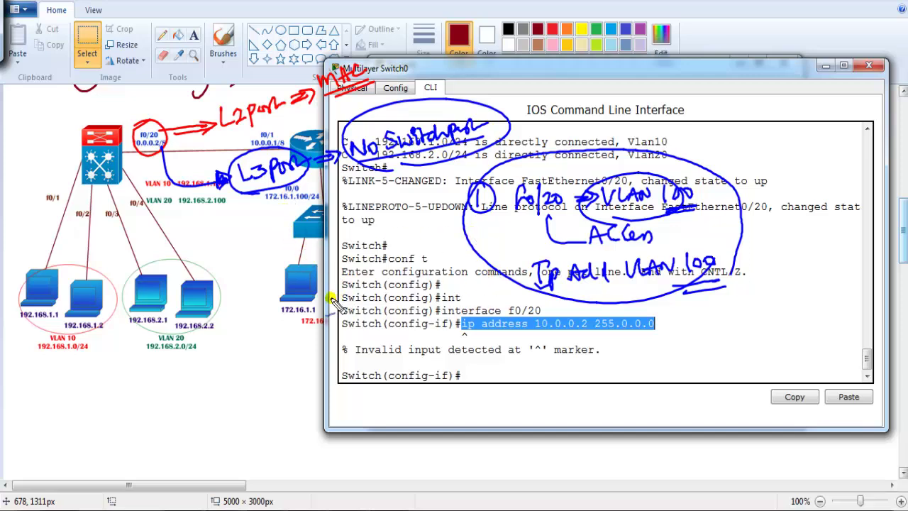
{"action": "key", "text": "Escape"}
- Make f0/20 a routed port with no switchport and apply 10.0.0.2 255.0.0.0
{"action": "left_click", "coordinate": [444, 310]}
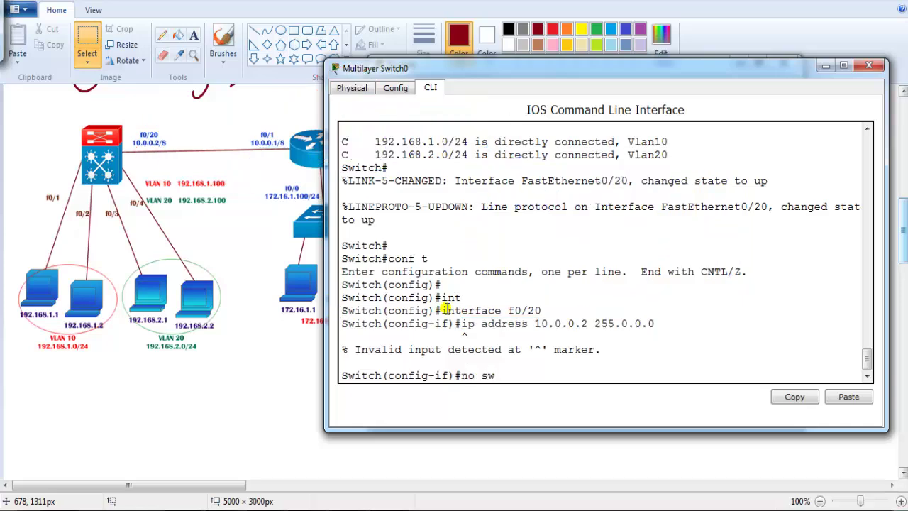
{"action": "type", "text": "no sw"}
{"action": "key", "text": "Tab"}
{"action": "key", "text": "Return"}
{"action": "key", "text": "Return"}
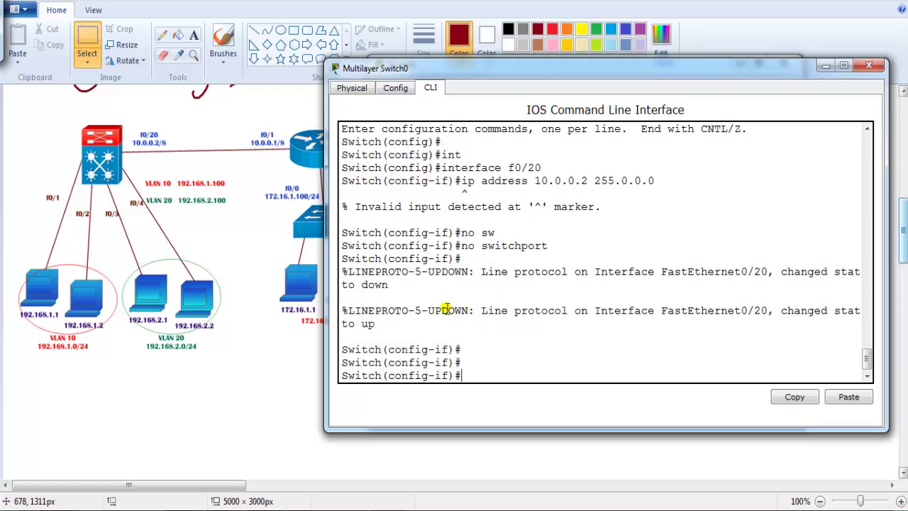
{"action": "key", "text": "ctrl+v"}
{"action": "key", "text": "Return"}
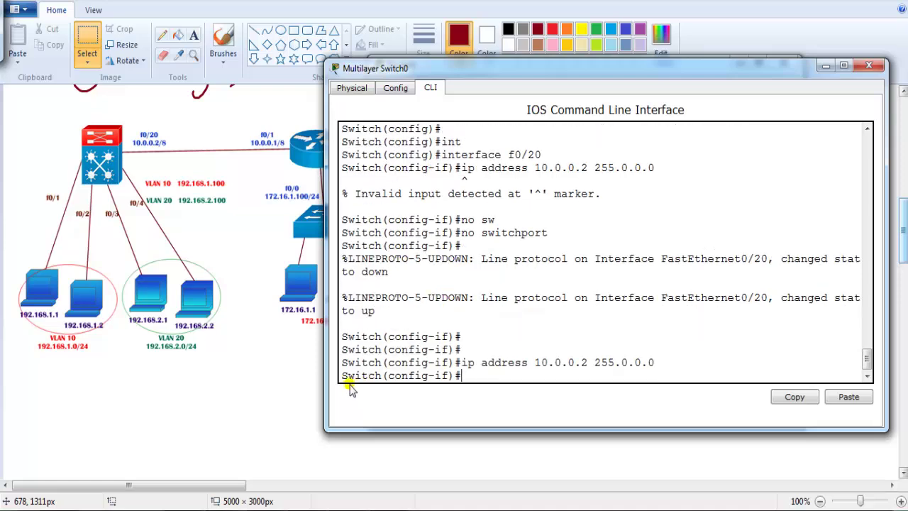
{"action": "left_click_drag", "start_coordinate": [455, 363], "coordinate": [586, 364]}
- Leave configuration mode and confirm with show ip int brief that f0/20 has 10.0.0.2
{"action": "key", "text": "Return"}
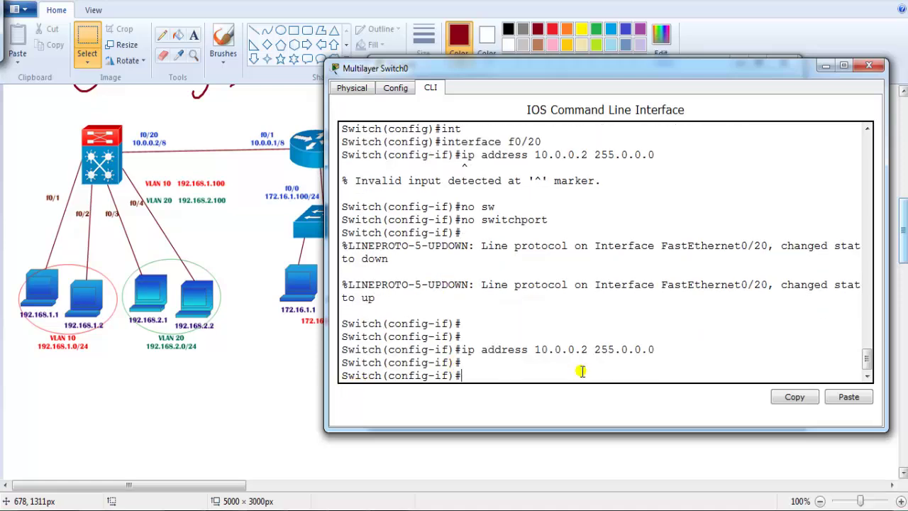
{"action": "type", "text": "end"}
{"action": "key", "text": "Return"}
{"action": "type", "text": "sh ip int br"}
{"action": "key", "text": "Return"}
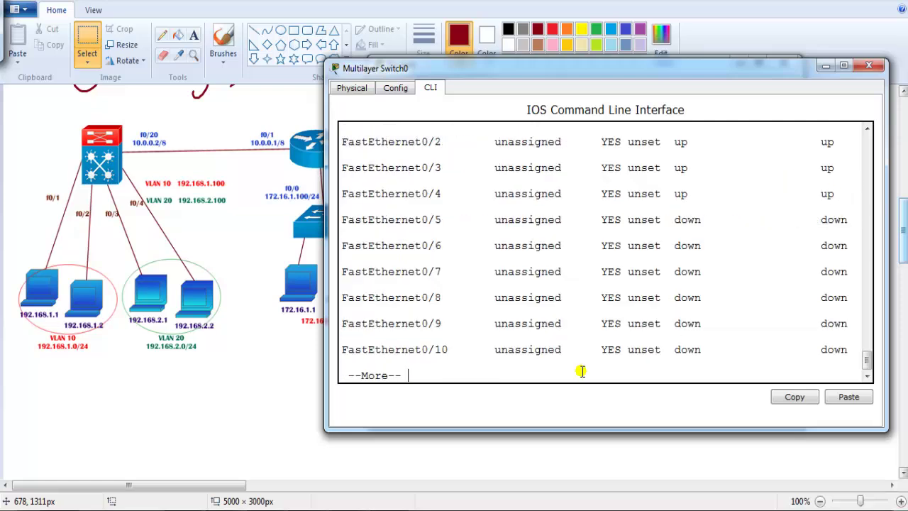
{"action": "left_click_drag", "start_coordinate": [415, 323], "coordinate": [846, 325]}
{"action": "key", "text": "ctrl+c"}
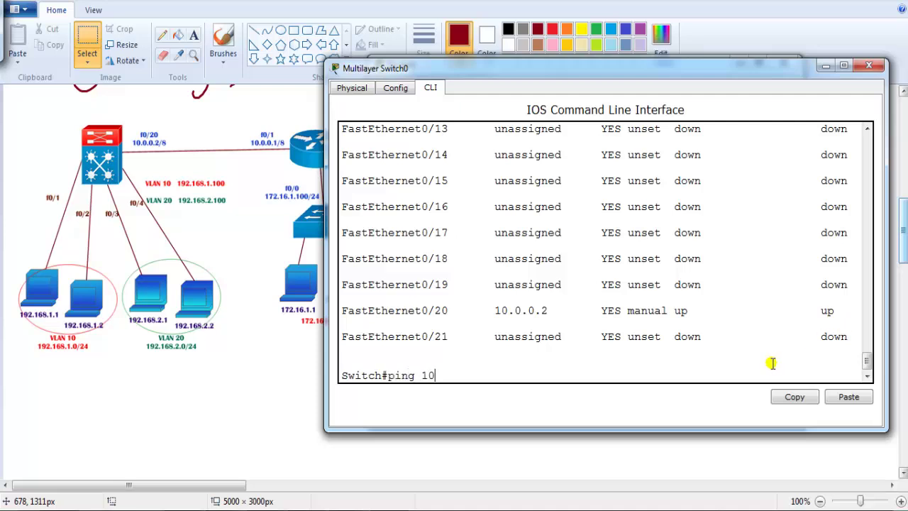
- Ping 10.0.0.1 from the switch and compare the result against the network diagram
{"action": "key", "text": "Return"}
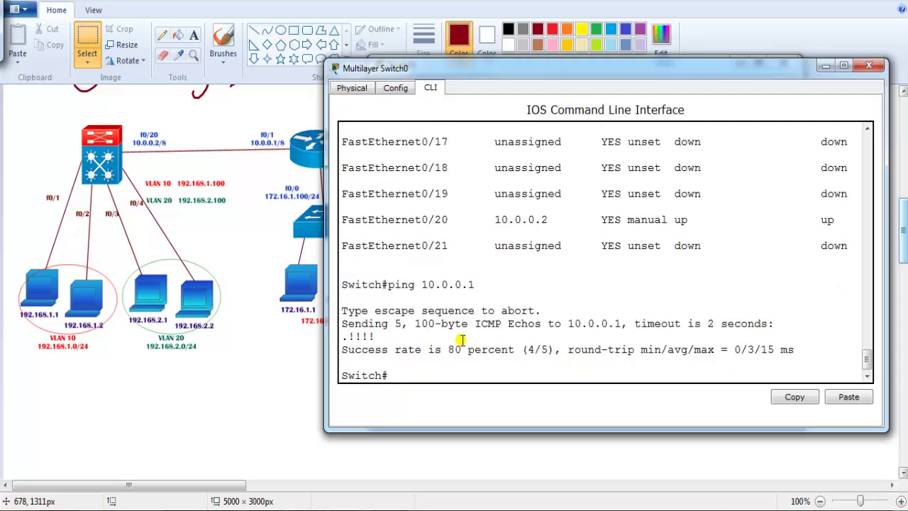
{"action": "left_click_drag", "start_coordinate": [401, 284], "coordinate": [474, 285]}
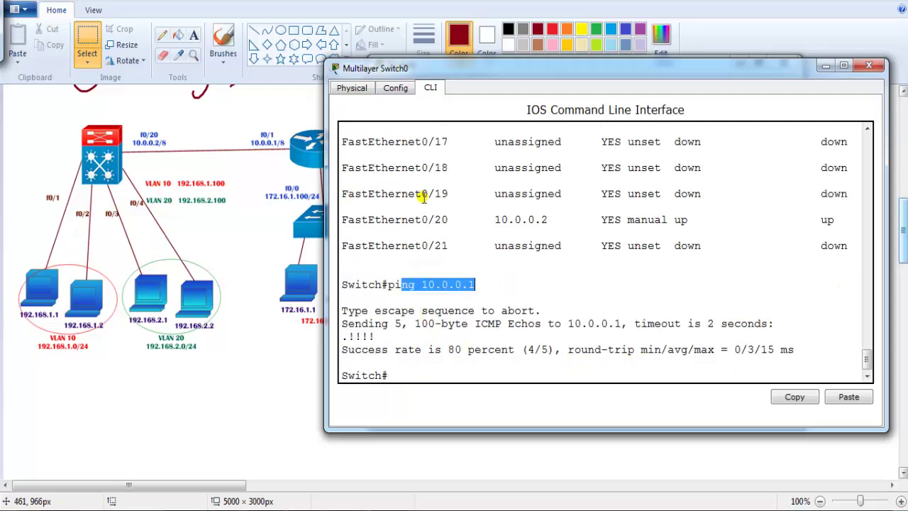
{"action": "left_click", "coordinate": [428, 301]}
{"action": "left_click_drag", "start_coordinate": [407, 284], "coordinate": [519, 287]}
{"action": "left_click", "coordinate": [438, 349]}
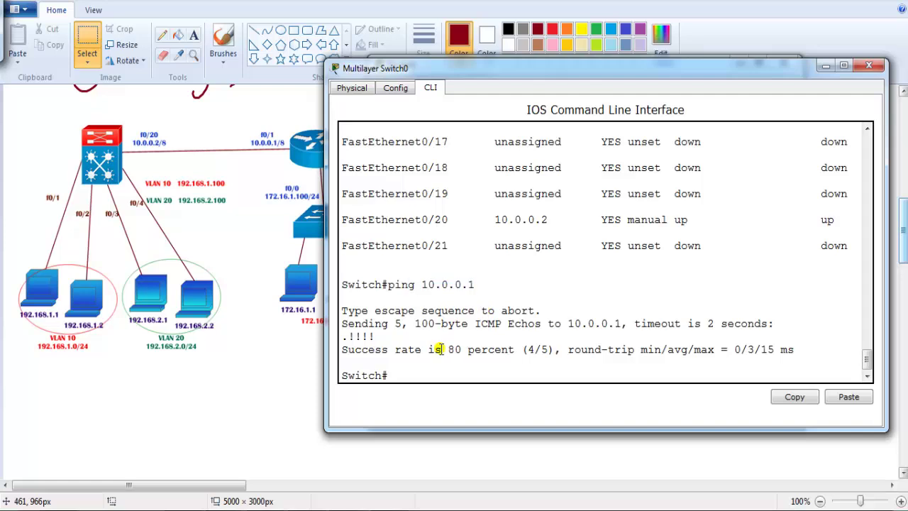
{"action": "left_click", "coordinate": [240, 320]}
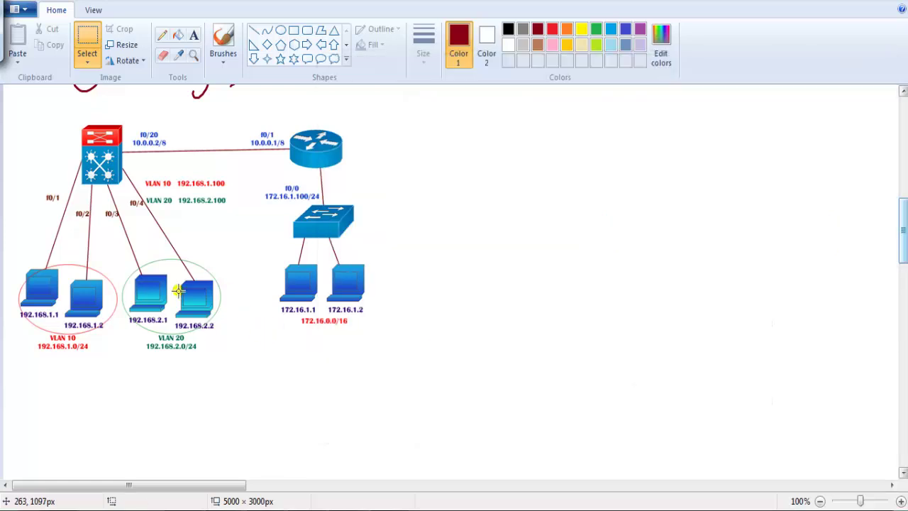
{"action": "scroll", "coordinate": [223, 281], "scroll_direction": "up", "scroll_amount": 3}
{"action": "scroll", "coordinate": [222, 281], "scroll_direction": "down", "scroll_amount": 3}
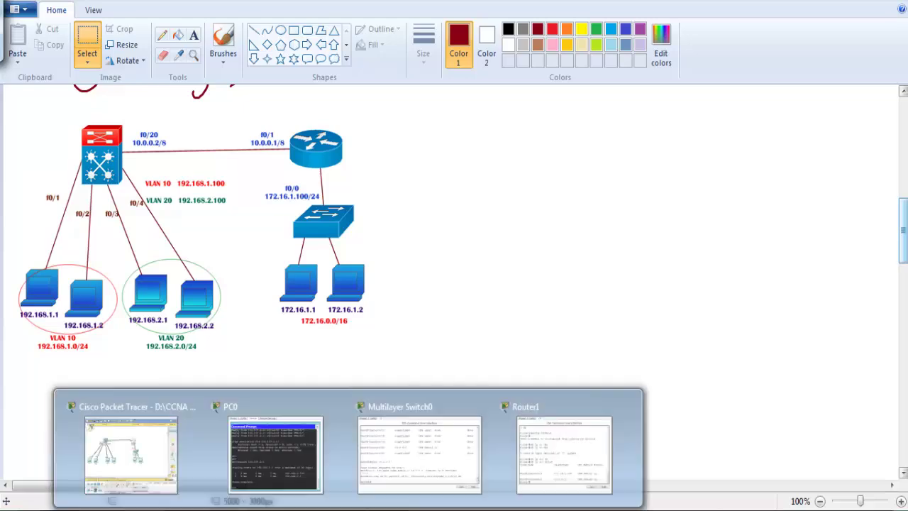
{"action": "left_click", "coordinate": [395, 459]}
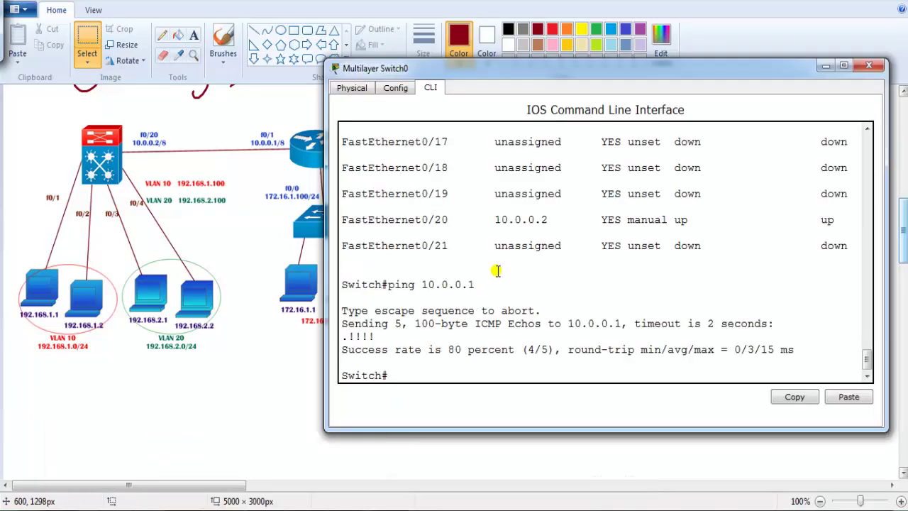
- Start EIGRP process 100 on the switch with auto-summary disabled
{"action": "key", "text": "Return"}
{"action": "type", "text": "conf t"}
{"action": "key", "text": "Return"}
{"action": "type", "text": "router ei"}
{"action": "key", "text": "Tab"}
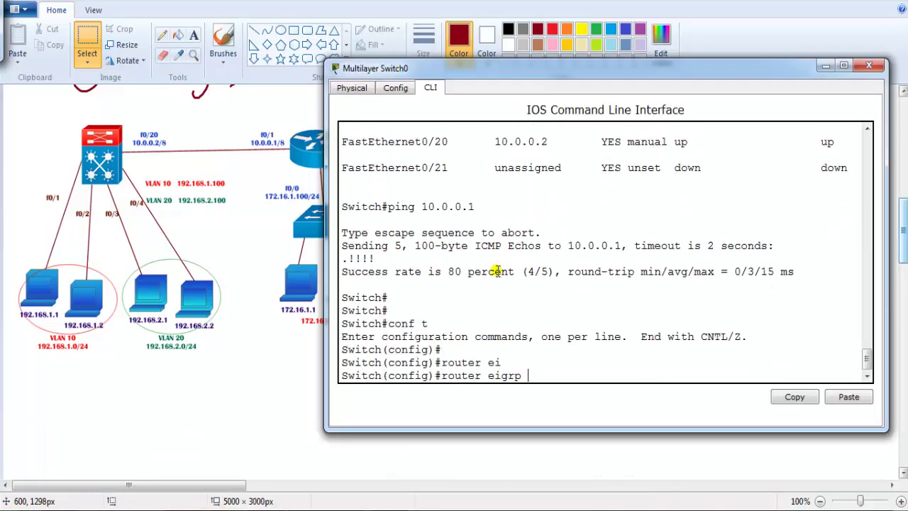
{"action": "type", "text": "100"}
{"action": "key", "text": "Return"}
{"action": "type", "text": "no au"}
{"action": "key", "text": "Tab"}
{"action": "key", "text": "Return"}
{"action": "key", "text": "Return"}
- Advertise networks 10.0.0.0, 192.168.1.0 and 192.168.2.0 in EIGRP 100
{"action": "type", "text": "net"}
{"action": "key", "text": "Tab"}
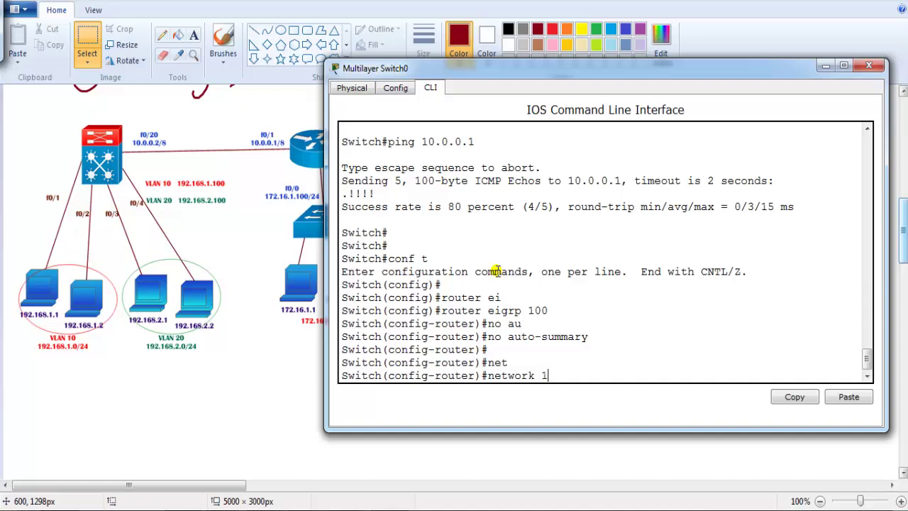
{"action": "type", "text": "10.0.0.0"}
{"action": "key", "text": "Return"}
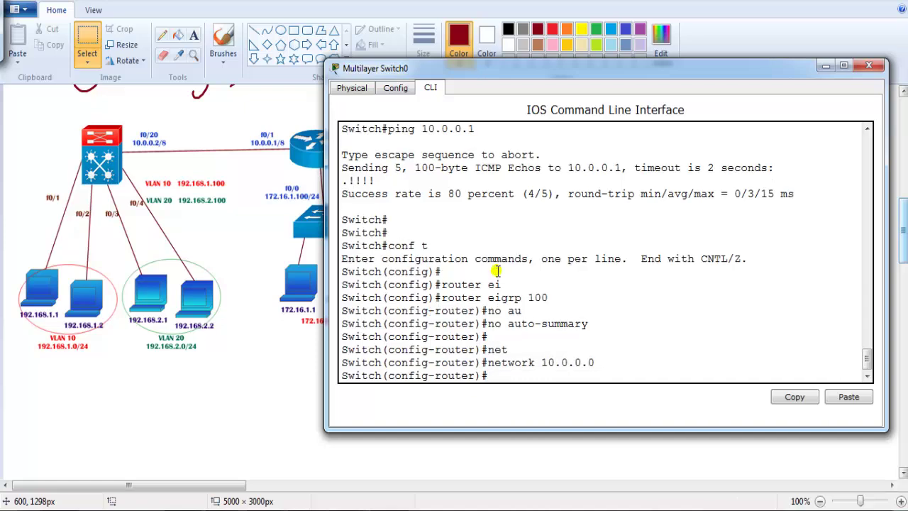
{"action": "type", "text": "net"}
{"action": "key", "text": "Tab"}
{"action": "type", "text": "192"}
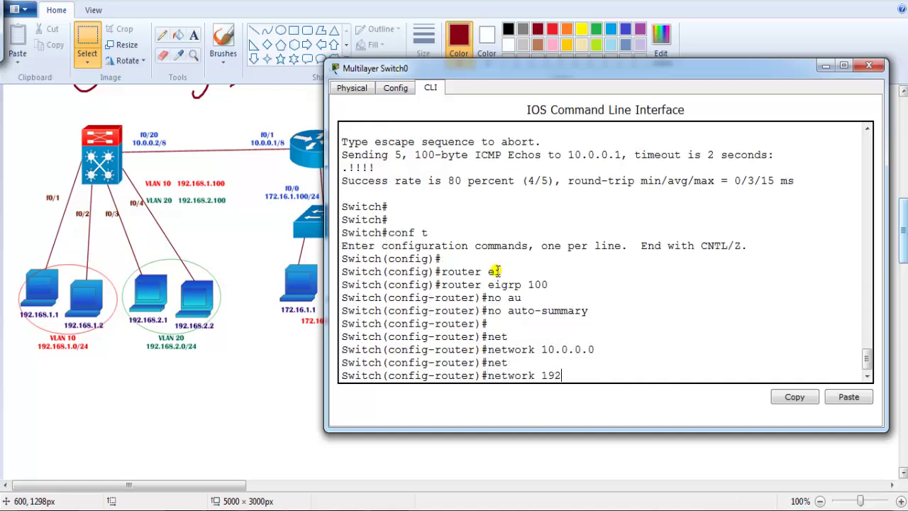
{"action": "type", "text": ".168.1.0"}
{"action": "key", "text": "Return"}
{"action": "key", "text": "Up"}
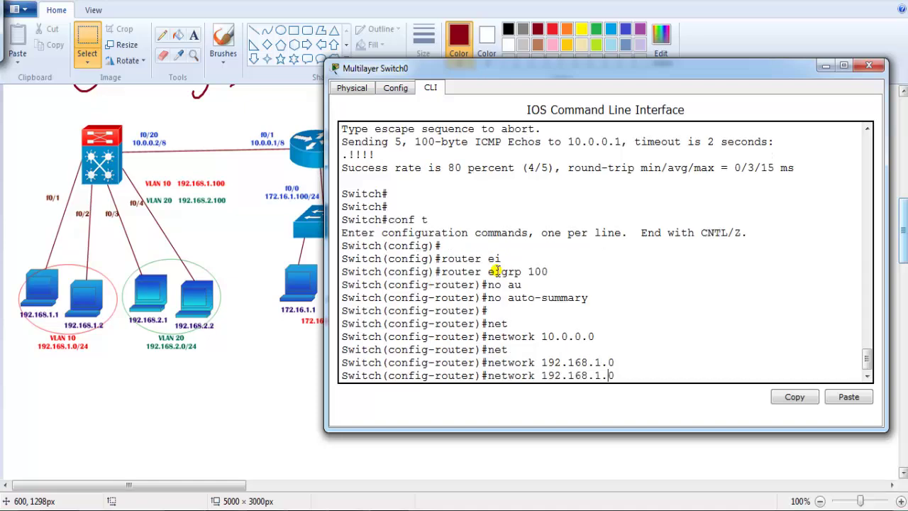
{"action": "key", "text": "BackSpace"}
{"action": "key", "text": "BackSpace"}
{"action": "key", "text": "BackSpace"}
{"action": "type", "text": "2.0"}
{"action": "key", "text": "Return"}
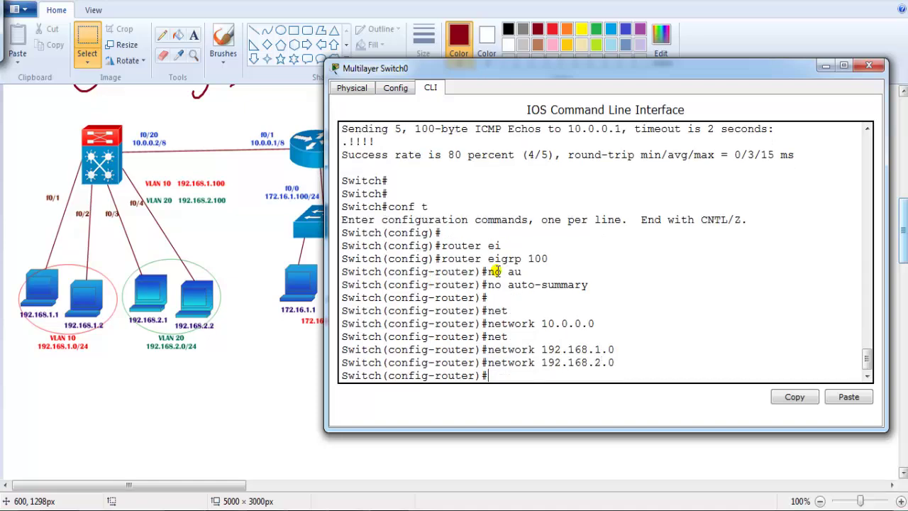
{"action": "key", "text": "Return"}
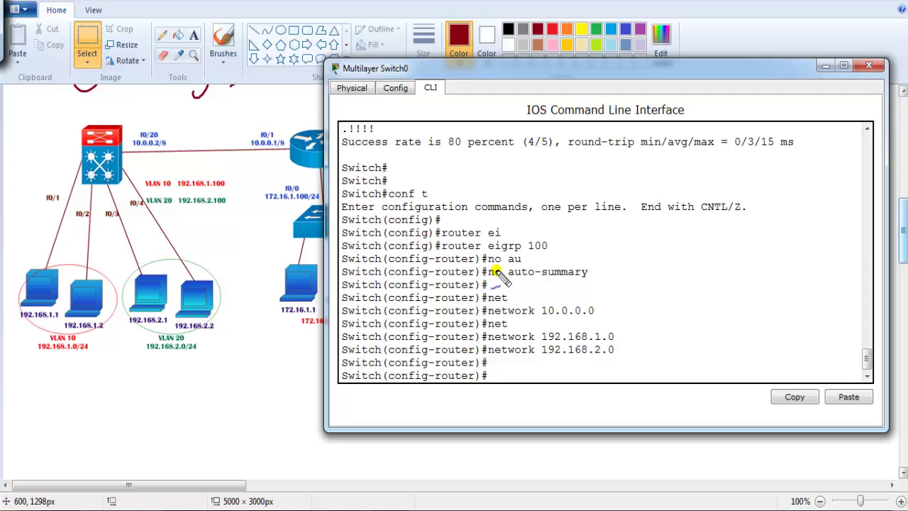
- Circle the f0/20 and f0/1/f0/2 labels on the diagram, then undo the circles
{"action": "mouse_move", "coordinate": [151, 146]}
{"action": "left_mouse_down"}
{"action": "mouse_move", "coordinate": [173, 144]}
{"action": "mouse_move", "coordinate": [165, 159]}
{"action": "left_mouse_up"}
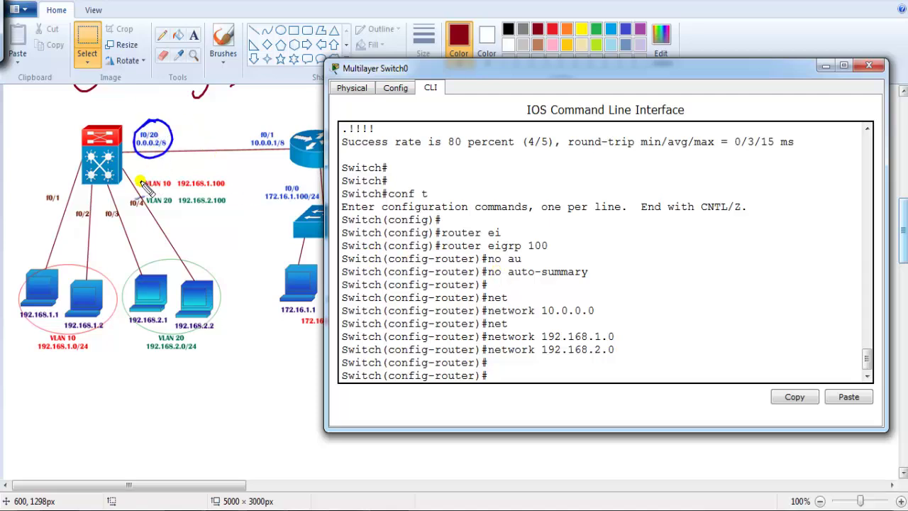
{"action": "mouse_move", "coordinate": [91, 188]}
{"action": "left_mouse_down"}
{"action": "mouse_move", "coordinate": [84, 220]}
{"action": "mouse_move", "coordinate": [92, 192]}
{"action": "mouse_move", "coordinate": [112, 212]}
{"action": "left_mouse_up"}
{"action": "key", "text": "ctrl+z"}
{"action": "key", "text": "ctrl+z"}
{"action": "key", "text": "ctrl+z"}
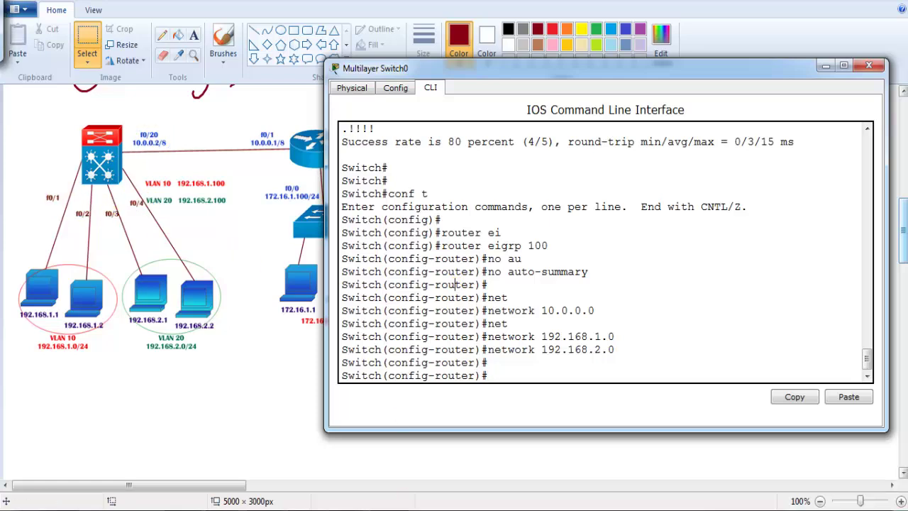
- Start EIGRP process 100 on Router1 from global configuration mode
{"action": "mouse_move", "coordinate": [503, 470]}
{"action": "left_click", "coordinate": [524, 422]}
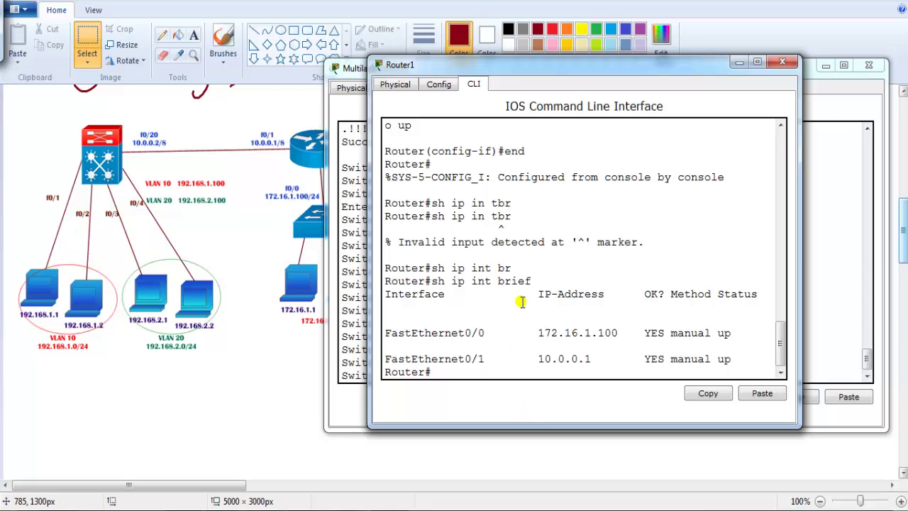
{"action": "key", "text": "Return"}
{"action": "type", "text": "conf t"}
{"action": "key", "text": "Return"}
{"action": "type", "text": "rout"}
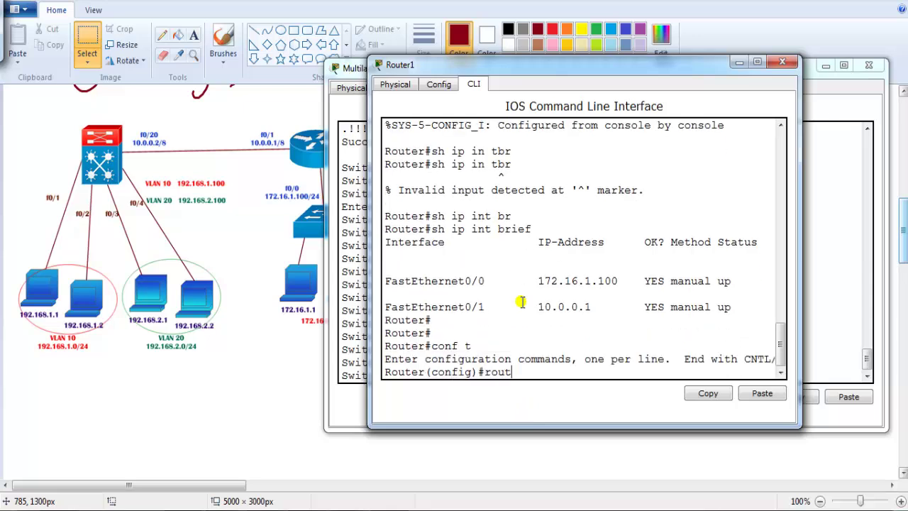
{"action": "type", "text": "er ei"}
{"action": "key", "text": "Tab"}
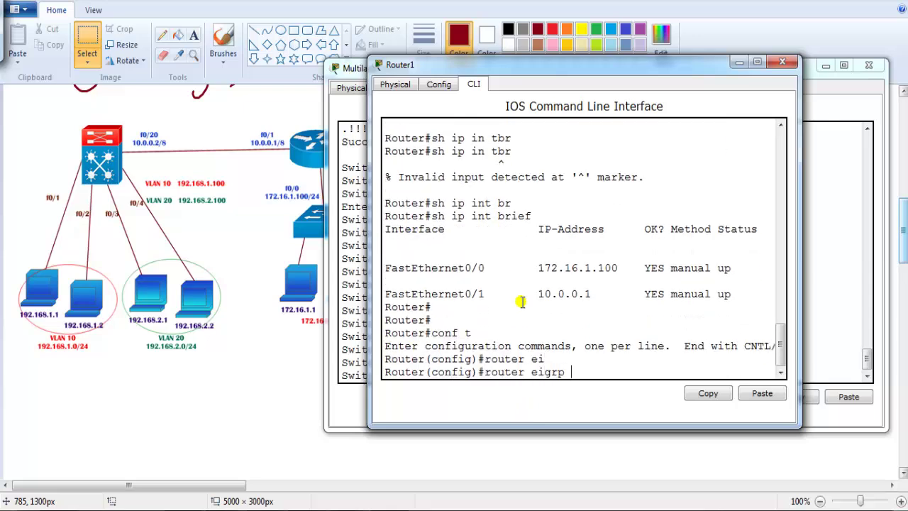
{"action": "type", "text": "100"}
{"action": "key", "text": "Return"}
- Disable EIGRP auto-summary and advertise network 172.16.0.0
{"action": "type", "text": "no au"}
{"action": "key", "text": "Tab"}
{"action": "key", "text": "Return"}
{"action": "type", "text": "net"}
{"action": "key", "text": "Tab"}
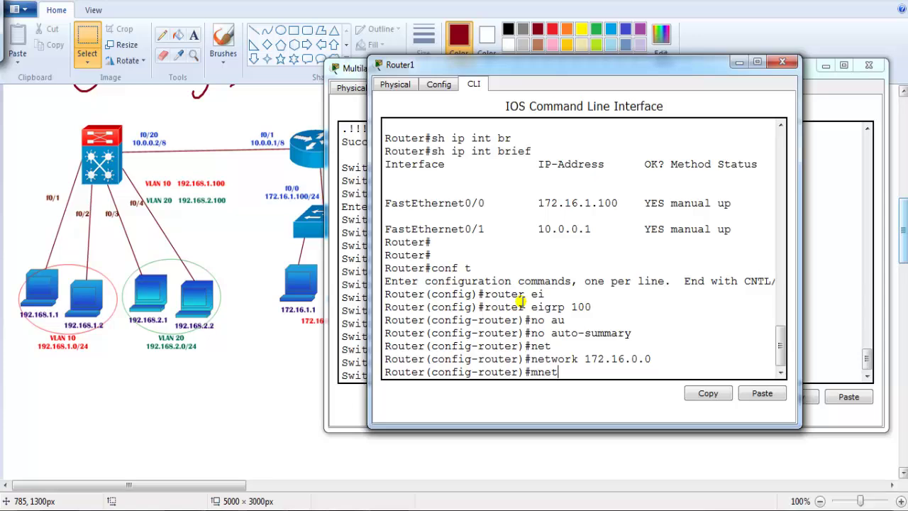
{"action": "key", "text": "Return"}
- Advertise network 10.0.0.0 in EIGRP and return to privileged mode
{"action": "type", "text": "mnet"}
{"action": "key", "text": "Tab"}
{"action": "type", "text": "n"}
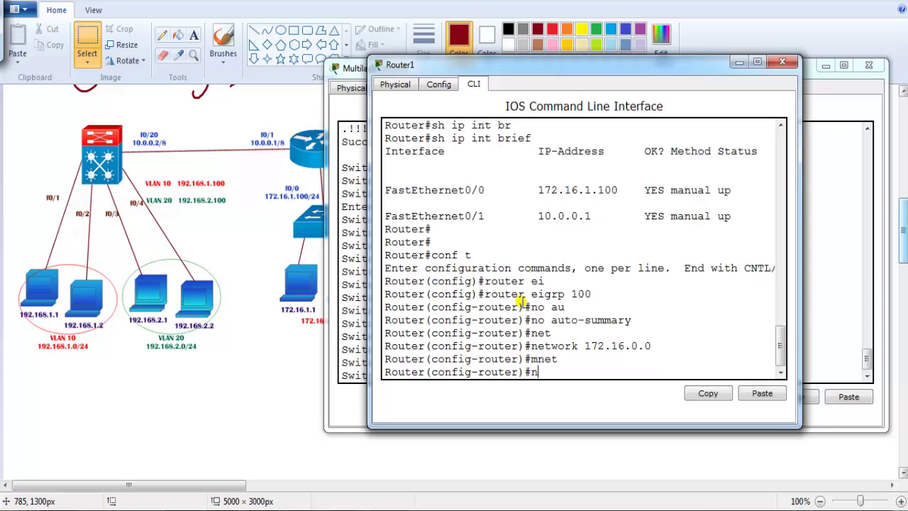
{"action": "type", "text": "et"}
{"action": "key", "text": "Tab"}
{"action": "type", "text": "10.0.0.0"}
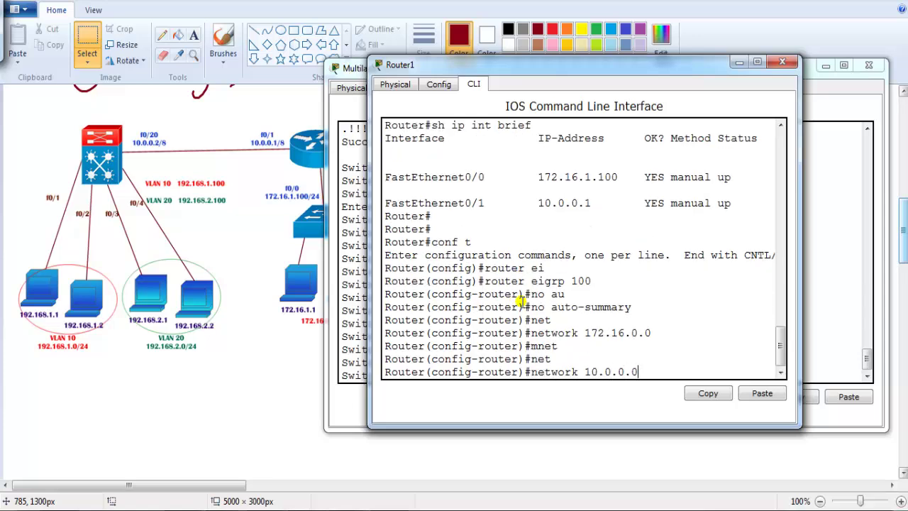
{"action": "key", "text": "Return"}
{"action": "type", "text": "exit"}
{"action": "key", "text": "Return"}
{"action": "type", "text": "end"}
{"action": "key", "text": "Return"}
- Check the EIGRP neighbor table for neighbor 10.0.0.2, widening the console to read it
{"action": "type", "text": "sh ip"}
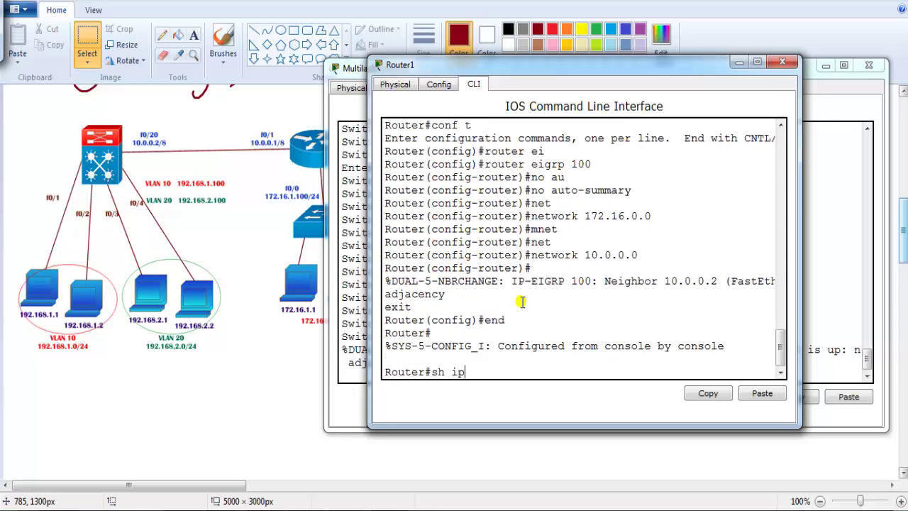
{"action": "type", "text": " ei"}
{"action": "key", "text": "Tab"}
{"action": "type", "text": "ne"}
{"action": "key", "text": "Tab"}
{"action": "key", "text": "Return"}
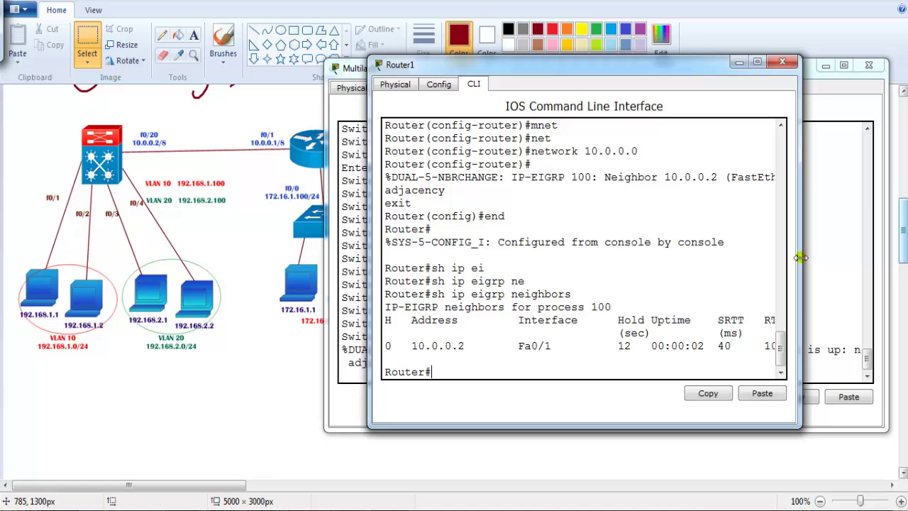
{"action": "left_click_drag", "start_coordinate": [800, 259], "coordinate": [886, 258]}
- List EIGRP routes and highlight the learned 192.168.1.0/24 and 192.168.2.0/24 entries
{"action": "type", "text": "sh ip "}
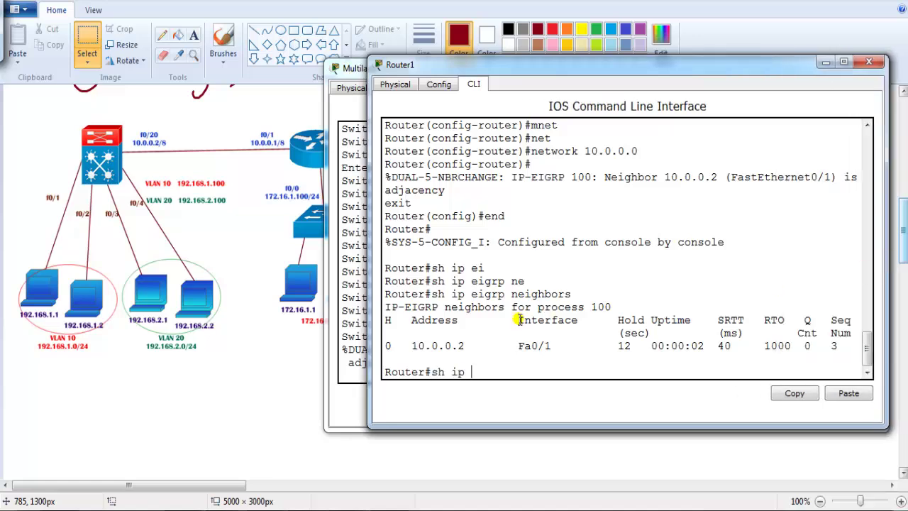
{"action": "type", "text": "rou"}
{"action": "key", "text": "Tab"}
{"action": "type", "text": "ei"}
{"action": "key", "text": "Tab"}
{"action": "key", "text": "Return"}
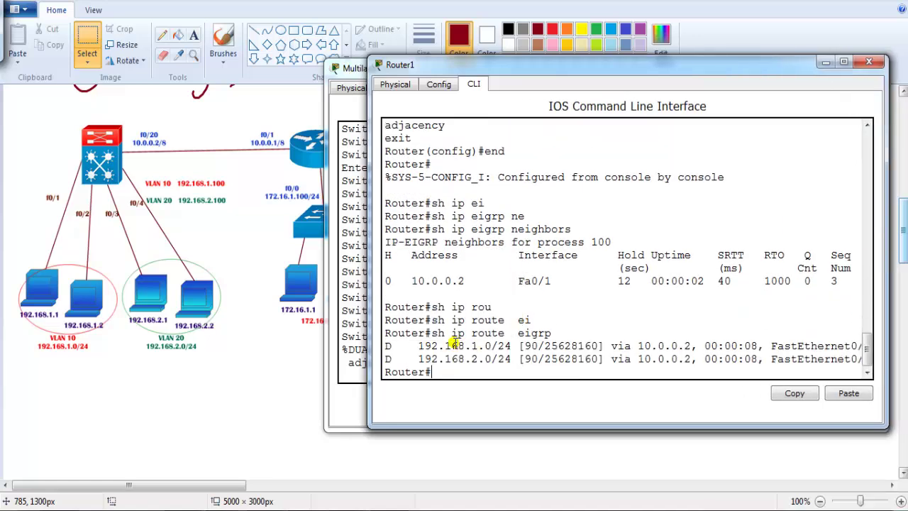
{"action": "left_click_drag", "start_coordinate": [431, 346], "coordinate": [520, 371]}
- Circle the 172.16.0.0/16 LAN and draw route arrows to 192.168.2.2 and 192.168.1.2
{"action": "left_click", "coordinate": [317, 291]}
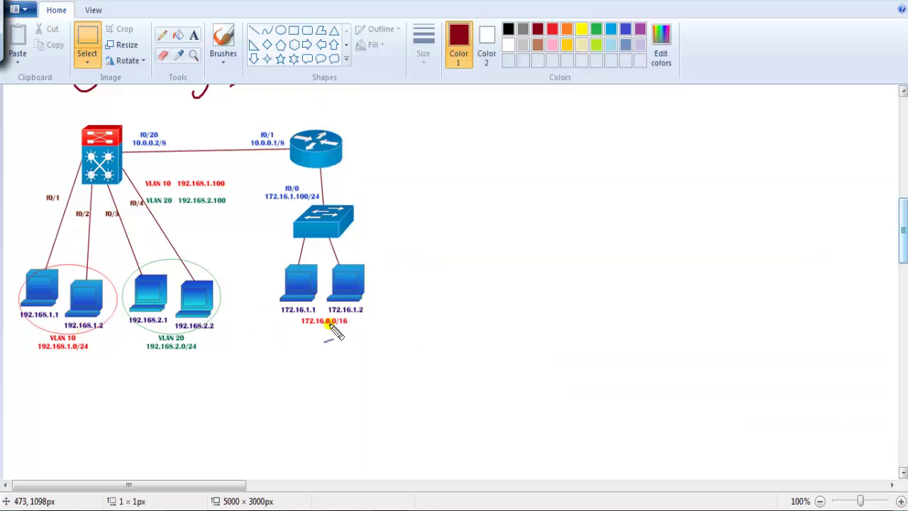
{"action": "mouse_move", "coordinate": [303, 327]}
{"action": "left_mouse_down"}
{"action": "mouse_move", "coordinate": [278, 320]}
{"action": "mouse_move", "coordinate": [313, 328]}
{"action": "mouse_move", "coordinate": [225, 333]}
{"action": "left_mouse_up"}
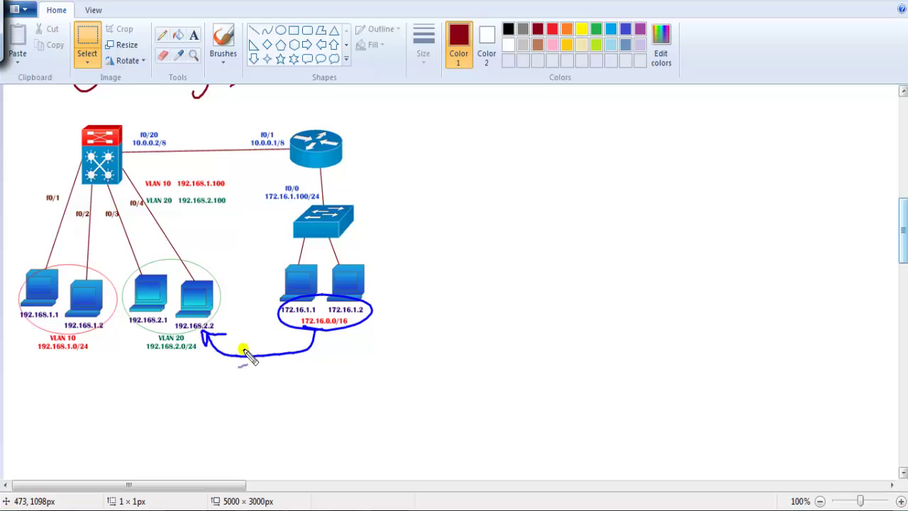
{"action": "mouse_move", "coordinate": [321, 330]}
{"action": "left_mouse_down"}
{"action": "mouse_move", "coordinate": [94, 340]}
{"action": "mouse_move", "coordinate": [112, 346]}
{"action": "left_mouse_up"}
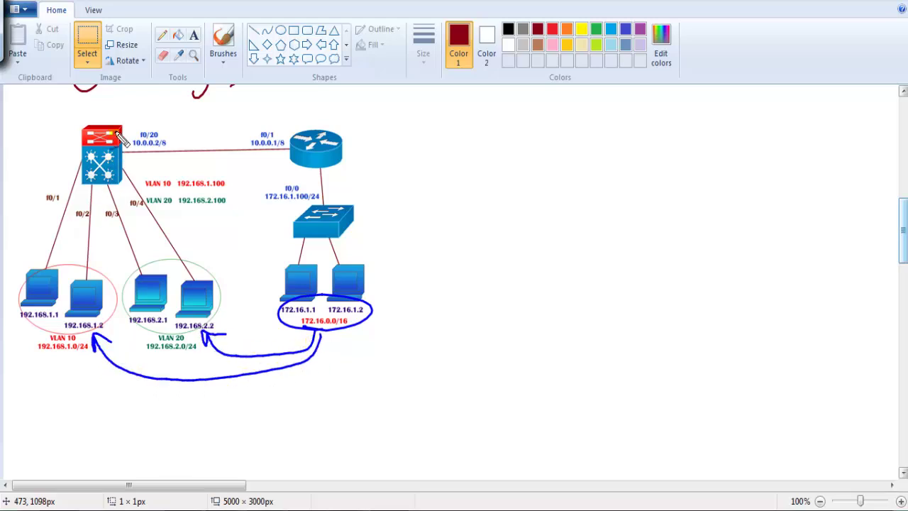
- Mark the multilayer switch's L3 and L2 roles, then clear all the annotations
{"action": "mouse_move", "coordinate": [119, 129]}
{"action": "left_mouse_down"}
{"action": "mouse_move", "coordinate": [74, 162]}
{"action": "mouse_move", "coordinate": [122, 135]}
{"action": "left_mouse_up"}
{"action": "mouse_move", "coordinate": [113, 139]}
{"action": "left_mouse_down"}
{"action": "mouse_move", "coordinate": [153, 141]}
{"action": "mouse_move", "coordinate": [139, 127]}
{"action": "mouse_move", "coordinate": [190, 112]}
{"action": "left_mouse_up"}
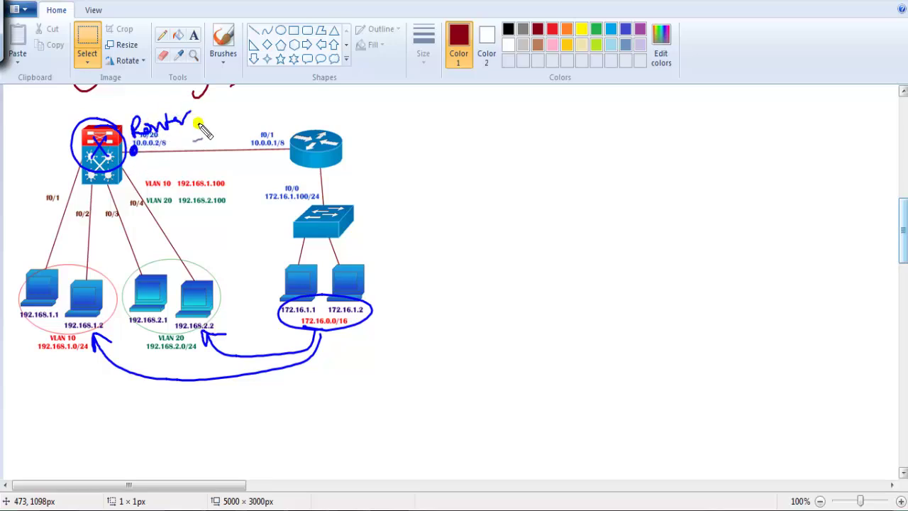
{"action": "left_click_drag", "start_coordinate": [62, 189], "coordinate": [142, 185]}
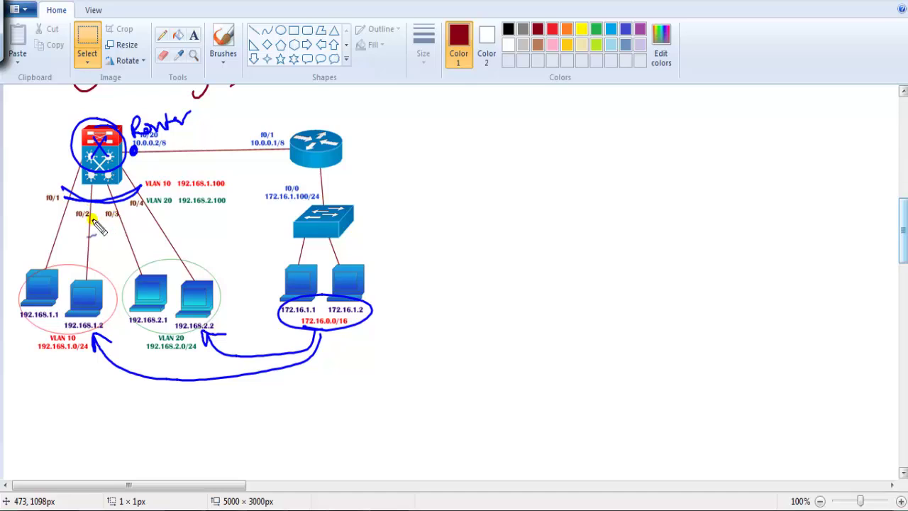
{"action": "mouse_move", "coordinate": [94, 218]}
{"action": "left_mouse_down"}
{"action": "mouse_move", "coordinate": [108, 228]}
{"action": "mouse_move", "coordinate": [126, 218]}
{"action": "left_mouse_up"}
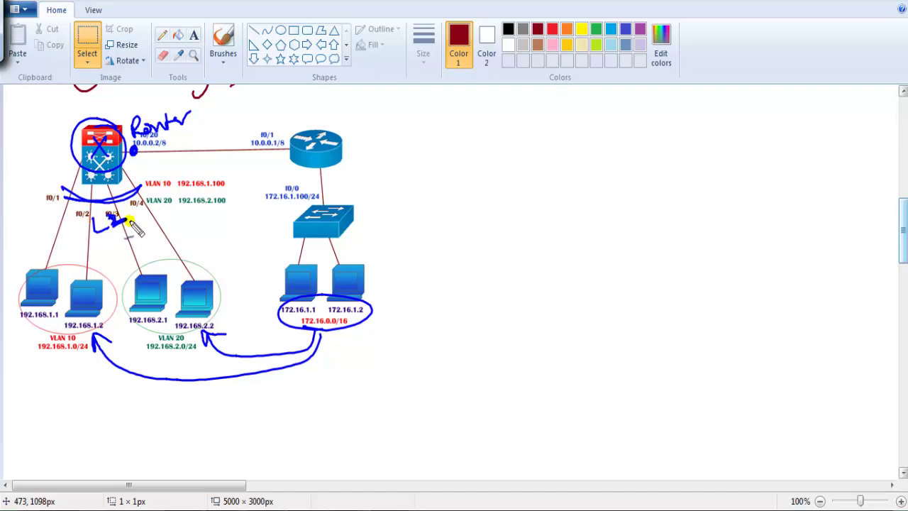
{"action": "left_click_drag", "start_coordinate": [164, 136], "coordinate": [173, 147]}
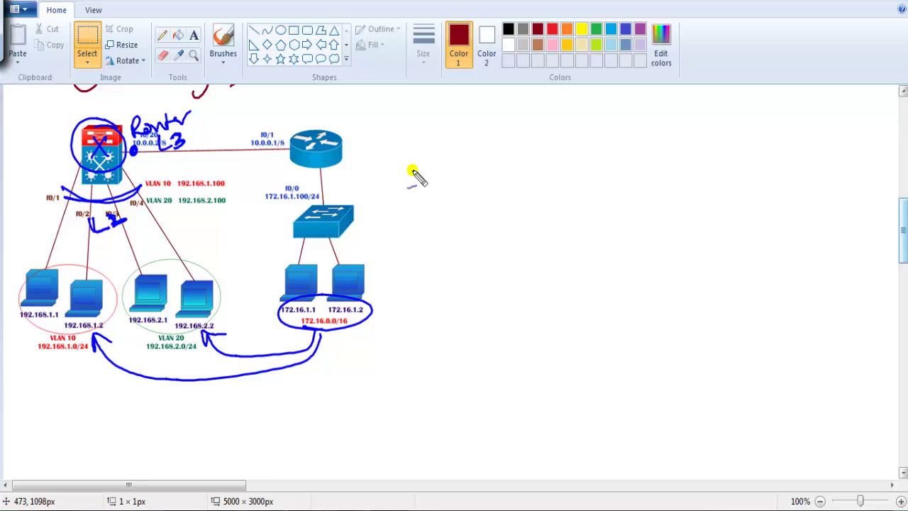
{"action": "key", "text": "Escape"}
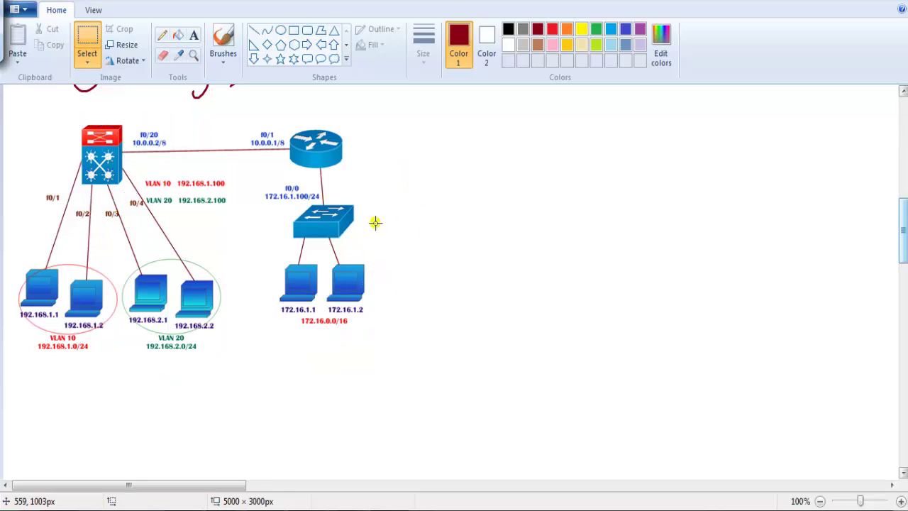
- Handwrite a circled 1 with 'No Switchport' beside the diagram using the brush
{"action": "left_click_drag", "start_coordinate": [482, 154], "coordinate": [483, 134]}
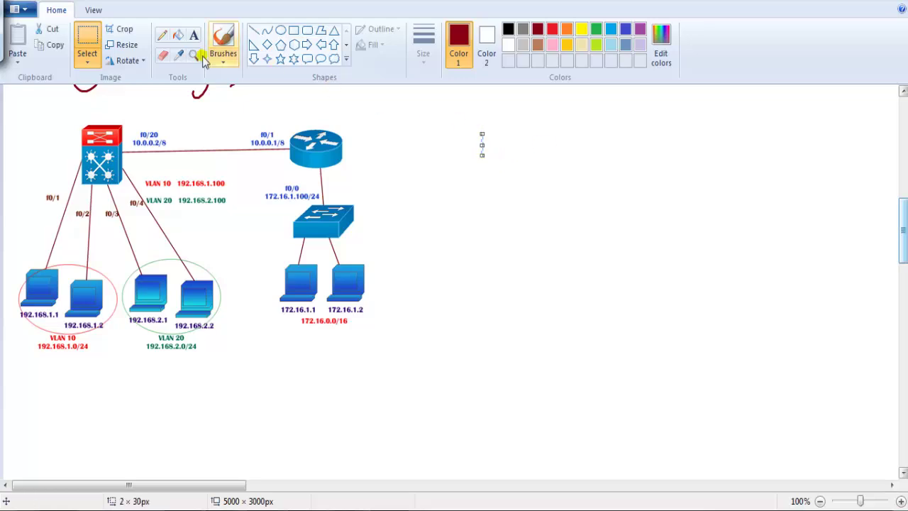
{"action": "left_click", "coordinate": [222, 49]}
{"action": "mouse_move", "coordinate": [486, 100]}
{"action": "left_mouse_down"}
{"action": "mouse_move", "coordinate": [475, 101]}
{"action": "mouse_move", "coordinate": [485, 132]}
{"action": "left_mouse_up"}
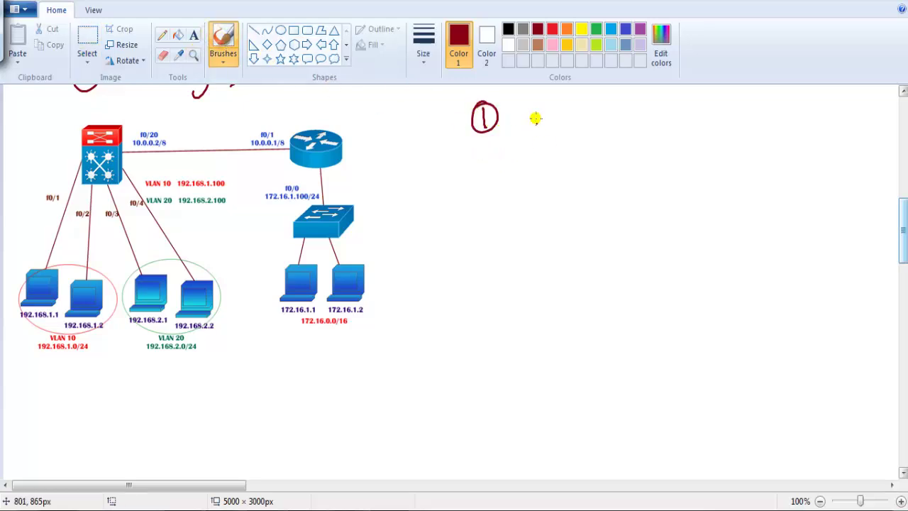
{"action": "mouse_move", "coordinate": [535, 118]}
{"action": "left_mouse_down"}
{"action": "mouse_move", "coordinate": [593, 101]}
{"action": "mouse_move", "coordinate": [612, 113]}
{"action": "mouse_move", "coordinate": [706, 119]}
{"action": "left_mouse_up"}
{"action": "left_click_drag", "start_coordinate": [475, 170], "coordinate": [494, 186]}
- Write a circled 2 'F0/20 → VLAN 100' with 'IP Add → VLAN 100' beneath it
{"action": "left_click_drag", "start_coordinate": [490, 157], "coordinate": [476, 162]}
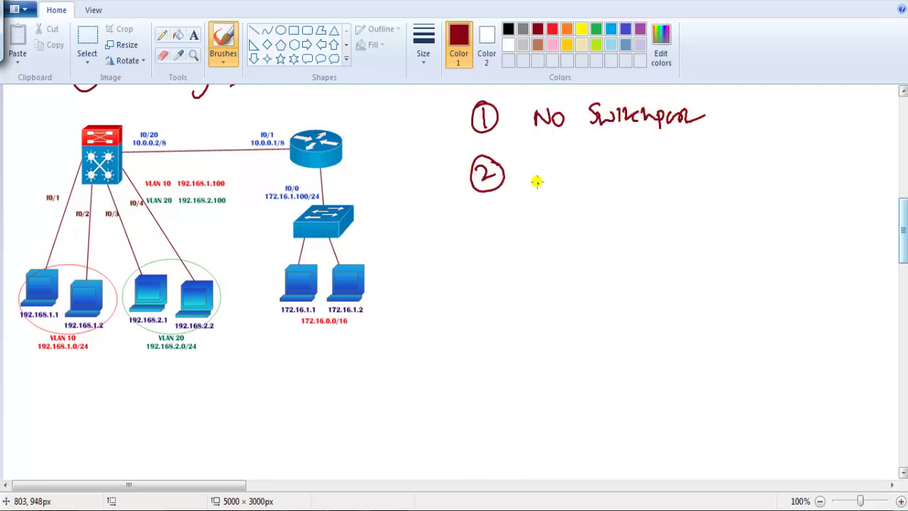
{"action": "mouse_move", "coordinate": [534, 168]}
{"action": "left_mouse_down"}
{"action": "mouse_move", "coordinate": [556, 188]}
{"action": "mouse_move", "coordinate": [602, 188]}
{"action": "mouse_move", "coordinate": [675, 176]}
{"action": "mouse_move", "coordinate": [694, 185]}
{"action": "mouse_move", "coordinate": [712, 174]}
{"action": "mouse_move", "coordinate": [671, 199]}
{"action": "mouse_move", "coordinate": [694, 199]}
{"action": "left_mouse_up"}
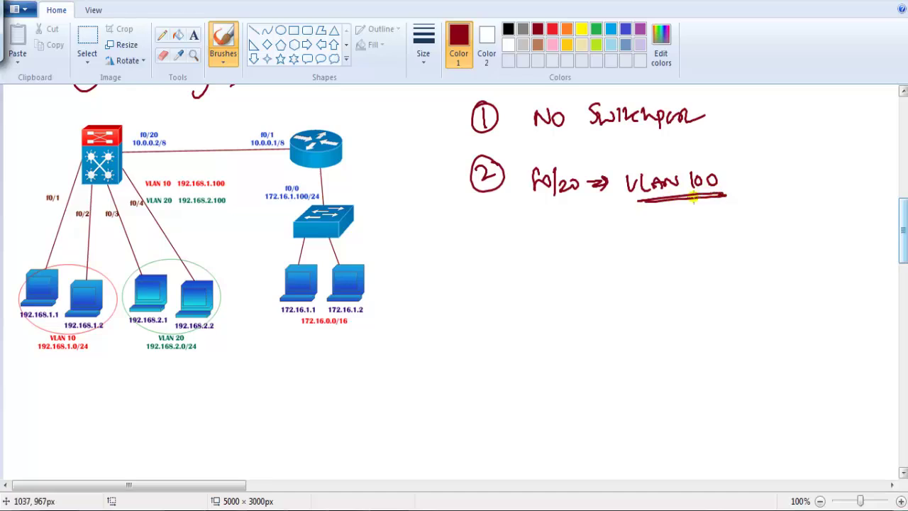
{"action": "mouse_move", "coordinate": [532, 217]}
{"action": "left_mouse_down"}
{"action": "mouse_move", "coordinate": [723, 223]}
{"action": "mouse_move", "coordinate": [735, 228]}
{"action": "mouse_move", "coordinate": [718, 243]}
{"action": "mouse_move", "coordinate": [746, 236]}
{"action": "left_mouse_up"}
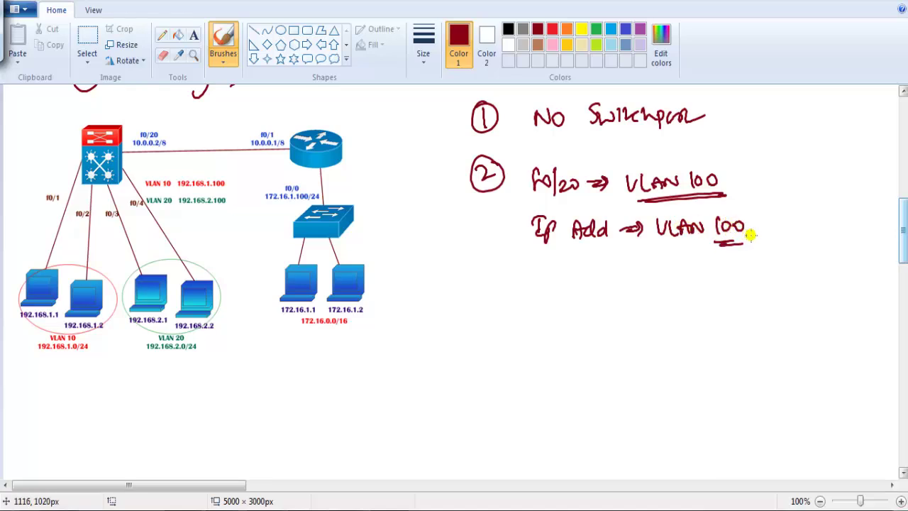
- Leave the EIGRP router configuration on Multilayer Switch0's console
{"action": "mouse_move", "coordinate": [382, 508]}
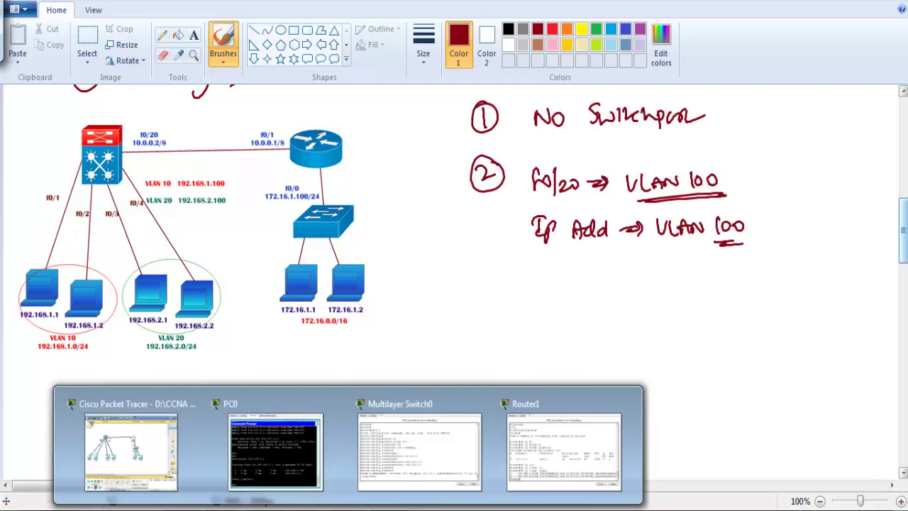
{"action": "left_click", "coordinate": [421, 470]}
{"action": "key", "text": "Return"}
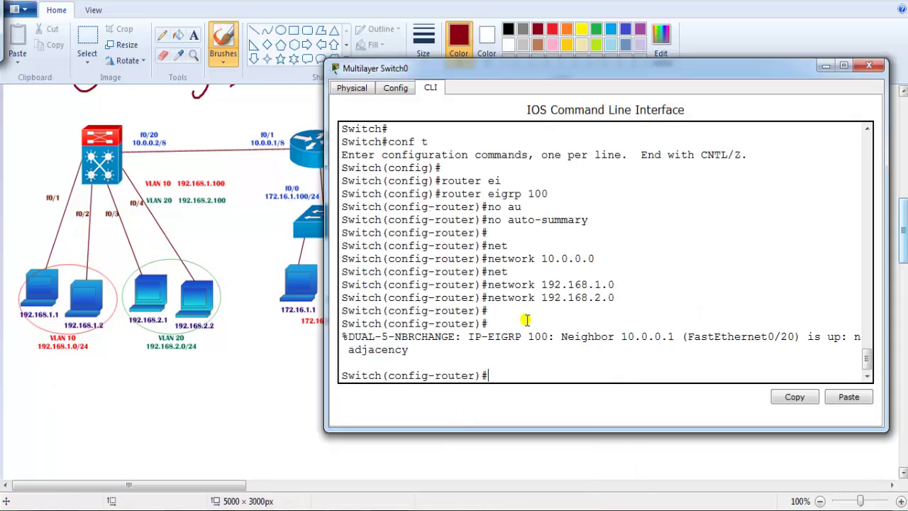
{"action": "key", "text": "Return"}
{"action": "type", "text": "exit"}
{"action": "key", "text": "Return"}
- Enter interface f0/20 and make it a layer-2 switchport
{"action": "key", "text": "Return"}
{"action": "type", "text": "int"}
{"action": "key", "text": "Tab"}
{"action": "type", "text": "f"}
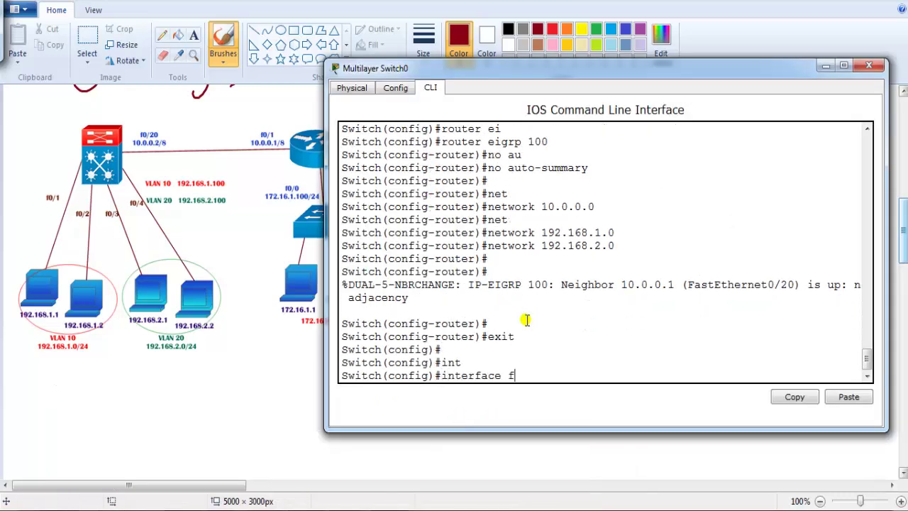
{"action": "type", "text": "0/20"}
{"action": "key", "text": "Return"}
{"action": "type", "text": "sw"}
{"action": "key", "text": "Tab"}
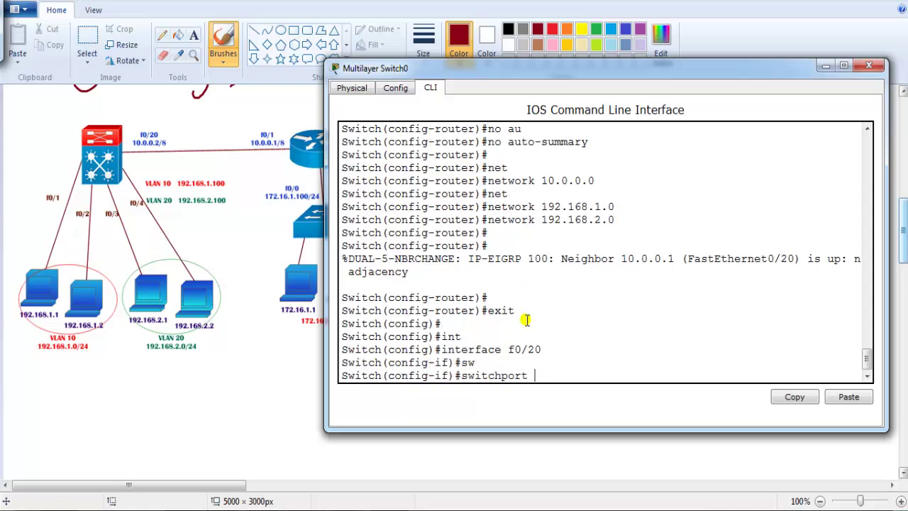
{"action": "key", "text": "Return"}
{"action": "key", "text": "Return"}
{"action": "type", "text": "en"}
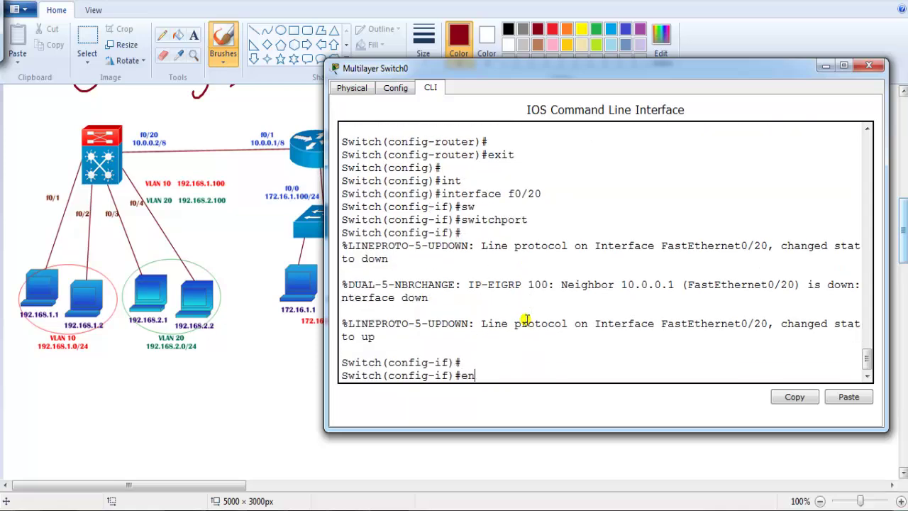
{"action": "type", "text": "d"}
- Review interface IP status with show ip int brief, highlighting the FastEthernet0/21 row
{"action": "key", "text": "Return"}
{"action": "type", "text": "sh ip int br"}
{"action": "key", "text": "Tab"}
{"action": "key", "text": "Return"}
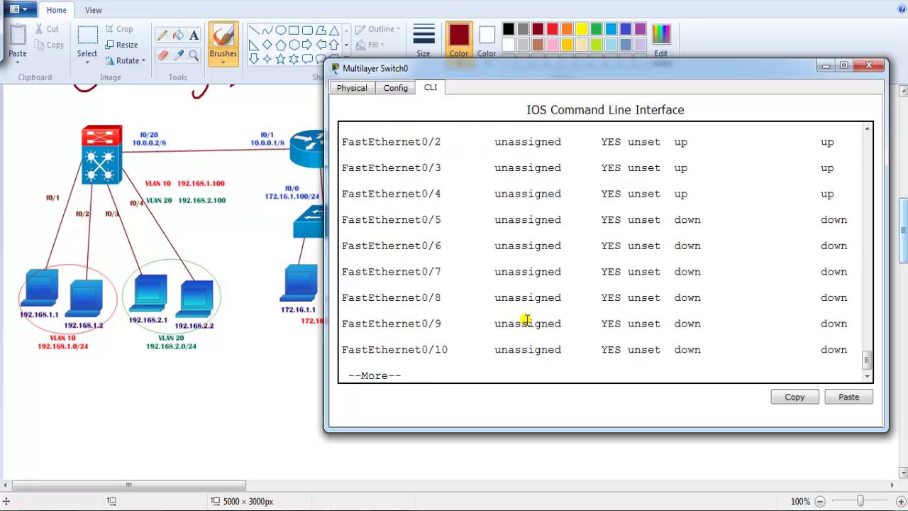
{"action": "key", "text": "space"}
{"action": "left_click_drag", "start_coordinate": [418, 332], "coordinate": [595, 349]}
{"action": "key", "text": "ctrl+c"}
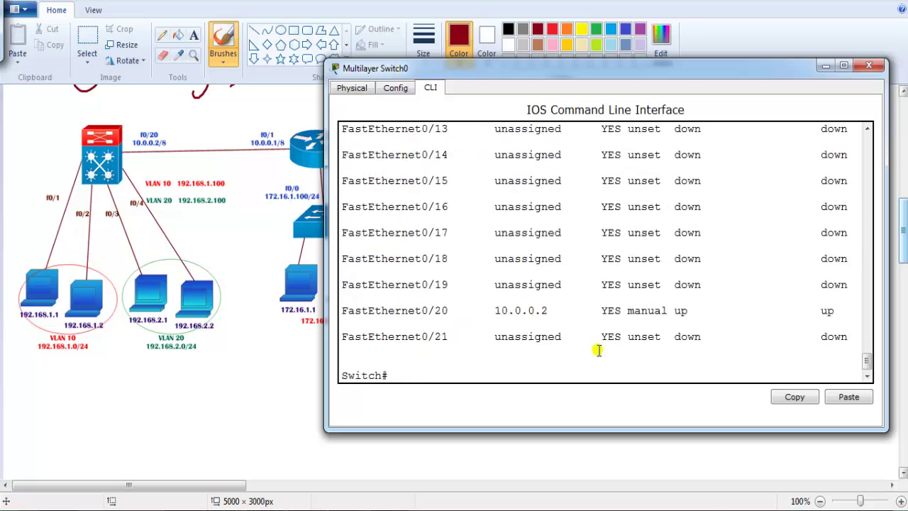
- Attempt to remove f0/20's IP address with no ip address
{"action": "type", "text": "conf t"}
{"action": "key", "text": "Return"}
{"action": "type", "text": "int f0/2"}
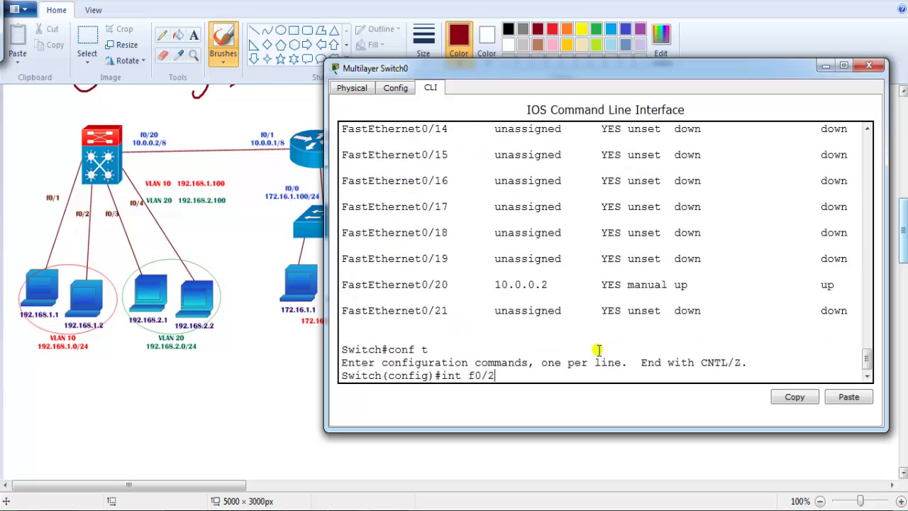
{"action": "type", "text": "0"}
{"action": "key", "text": "Return"}
{"action": "type", "text": "no ip ad"}
{"action": "key", "text": "Return"}
{"action": "key", "text": "Return"}
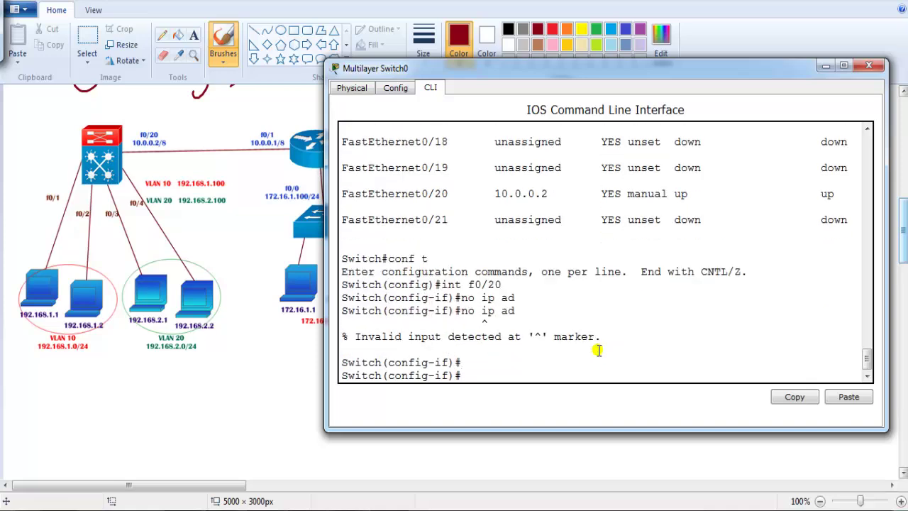
{"action": "type", "text": "no ip add"}
{"action": "key", "text": "Return"}
{"action": "key", "text": "Return"}
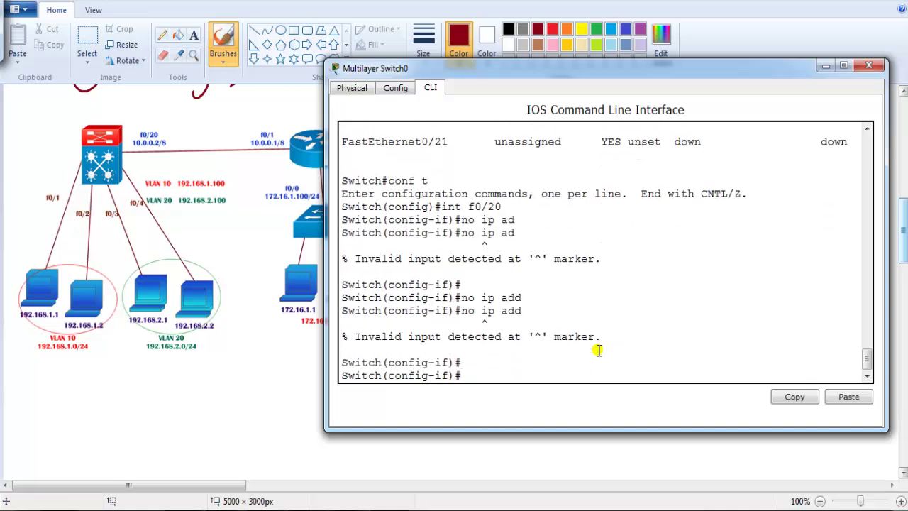
{"action": "type", "text": "end"}
- Set interface f0/20 to switchport mode access
{"action": "key", "text": "Return"}
{"action": "type", "text": "conf t"}
{"action": "key", "text": "Return"}
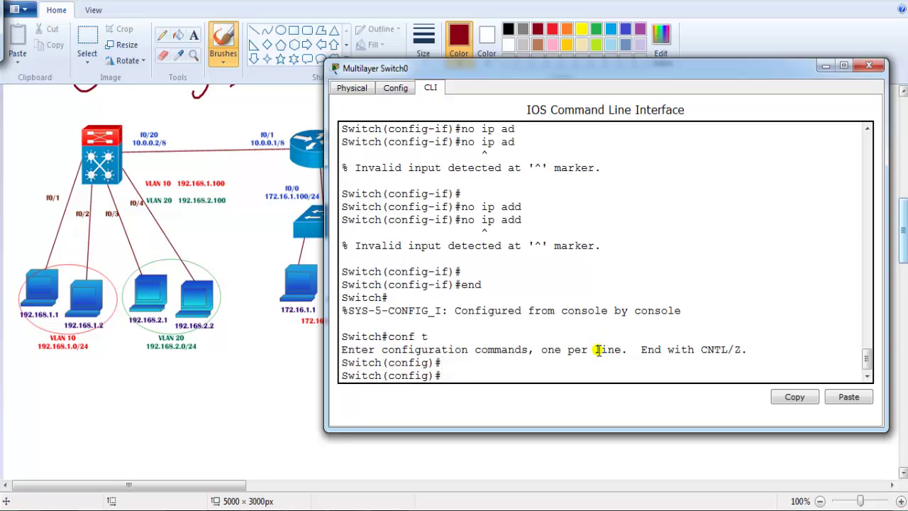
{"action": "type", "text": "int f0/20"}
{"action": "key", "text": "Return"}
{"action": "key", "text": "Return"}
{"action": "type", "text": "swmo"}
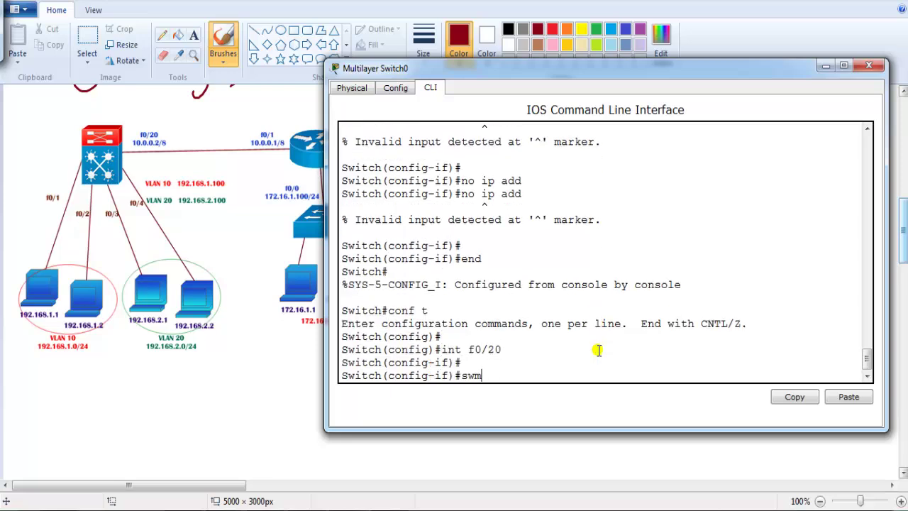
{"action": "key", "text": "Tab"}
{"action": "key", "text": "BackSpace"}
{"action": "key", "text": "Tab"}
{"action": "key", "text": "BackSpace"}
{"action": "key", "text": "Tab"}
{"action": "type", "text": "mo"}
{"action": "key", "text": "Tab"}
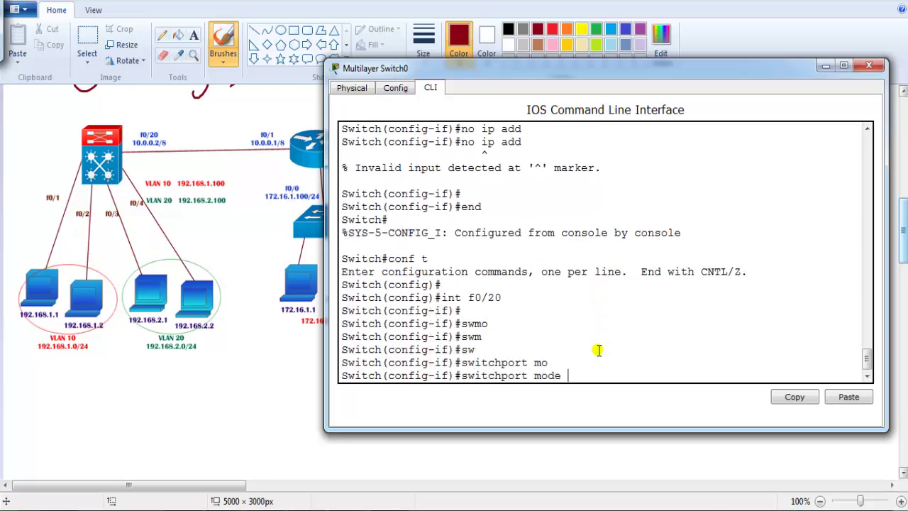
{"action": "type", "text": "ac"}
{"action": "key", "text": "Tab"}
{"action": "key", "text": "Return"}
- Assign f0/20 to VLAN 100 with switchport access vlan 100
{"action": "type", "text": "sw"}
{"action": "key", "text": "Tab"}
{"action": "key", "text": "Tab"}
{"action": "type", "text": "a"}
{"action": "key", "text": "Tab"}
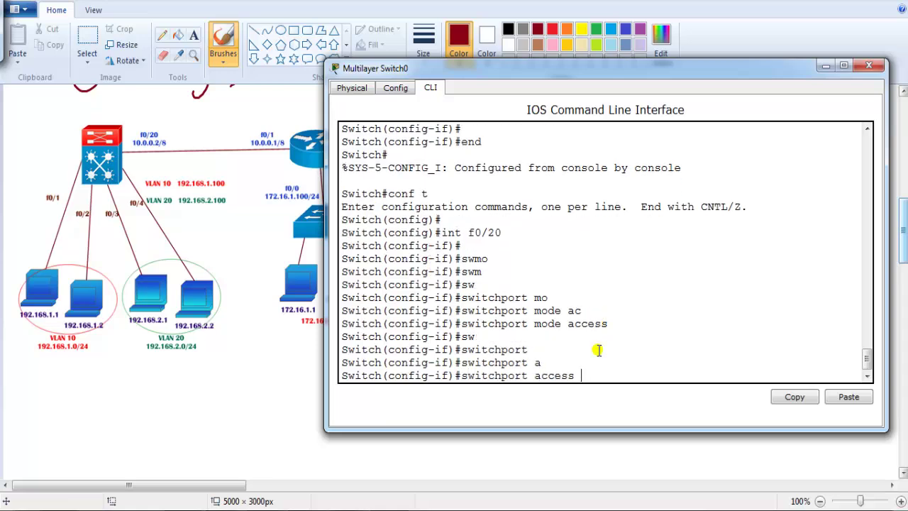
{"action": "type", "text": "vlan 100"}
{"action": "key", "text": "Return"}
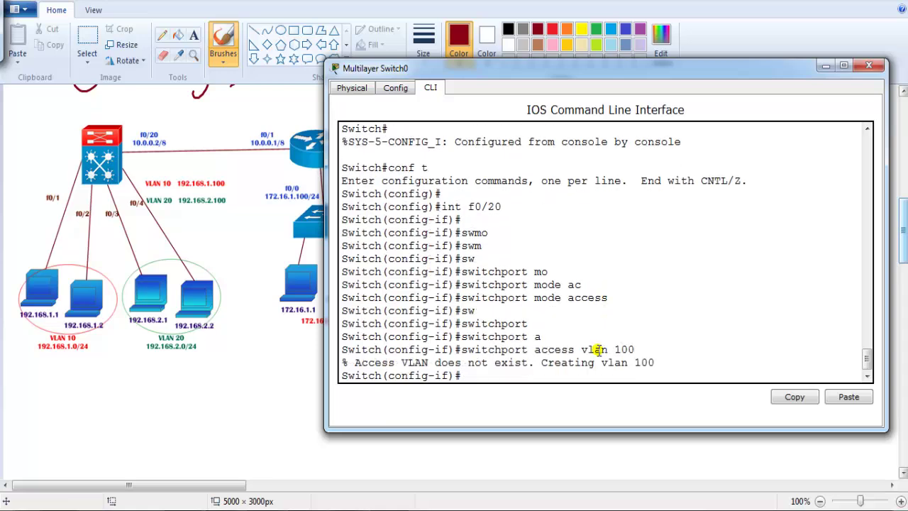
{"action": "key", "text": "Return"}
- Run do show vlan and confirm VLAN 100 lists port Fa0/20
{"action": "type", "text": "exit"}
{"action": "key", "text": "Return"}
{"action": "key", "text": "Return"}
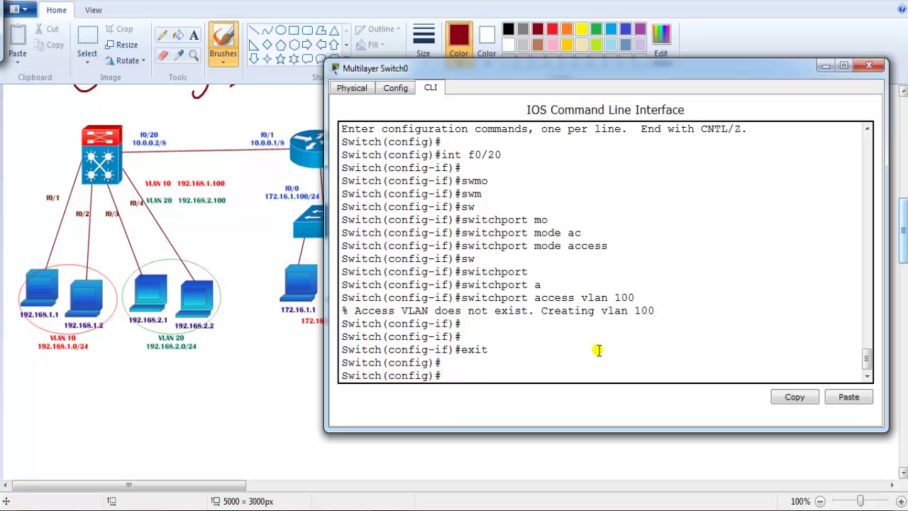
{"action": "type", "text": "do sh vlan"}
{"action": "key", "text": "Return"}
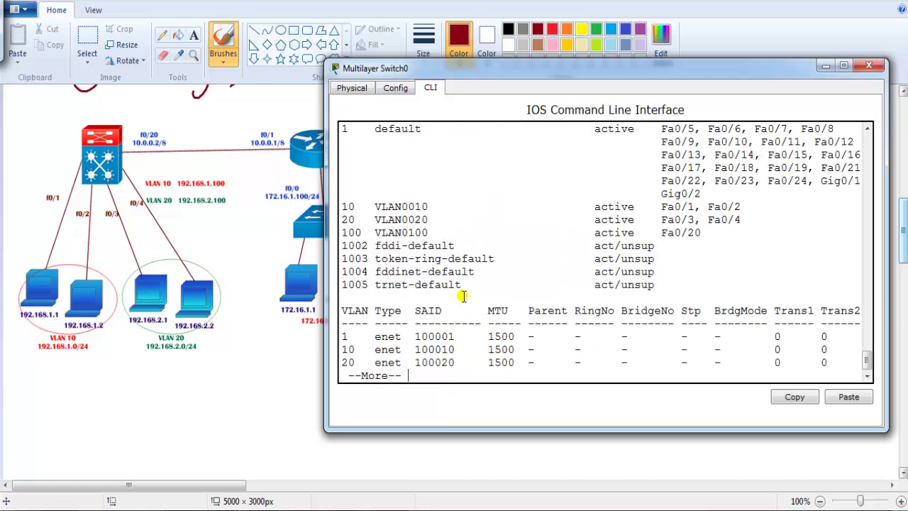
{"action": "left_click_drag", "start_coordinate": [372, 234], "coordinate": [723, 237]}
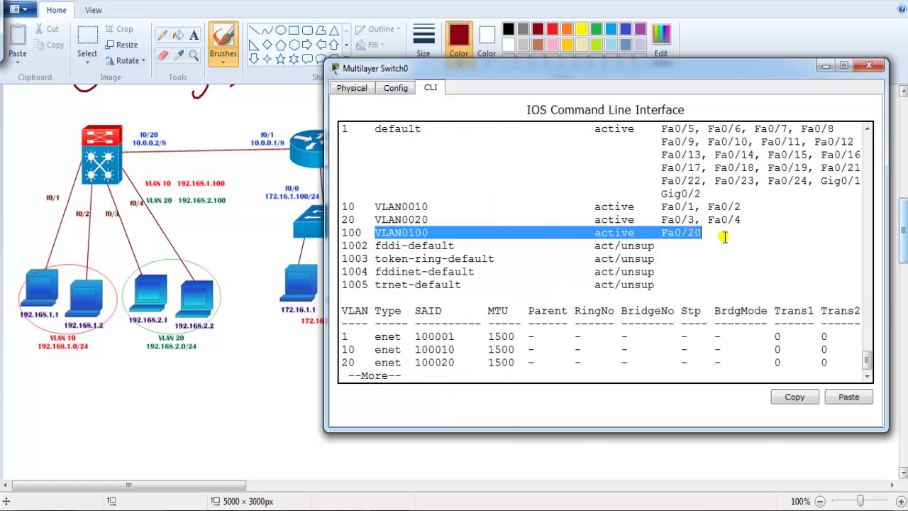
{"action": "left_click", "coordinate": [687, 273]}
{"action": "key", "text": "Return"}
{"action": "key", "text": "Return"}
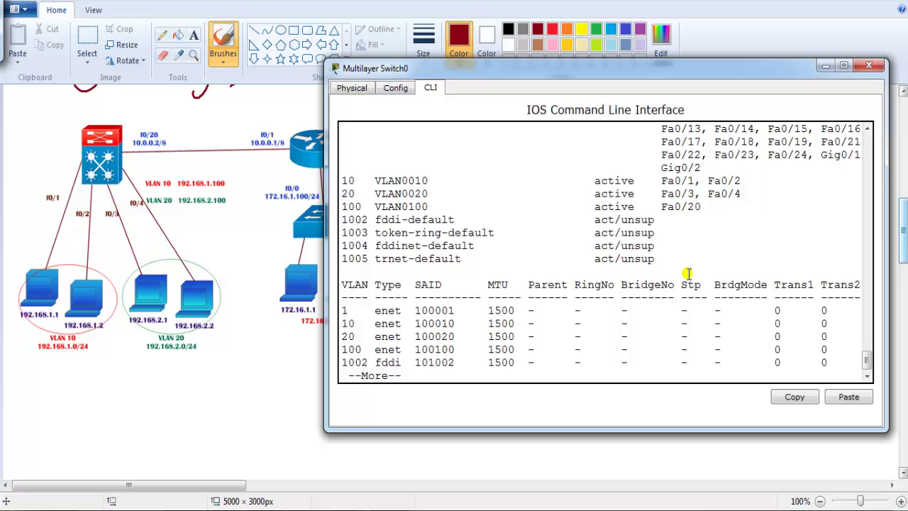
- Create interface VLAN 100 with IP address 10.0.0.1 255.0.0.0
{"action": "type", "text": "conf"}
{"action": "key", "text": "Return"}
{"action": "key", "text": "Return"}
{"action": "type", "text": "int vlan "}
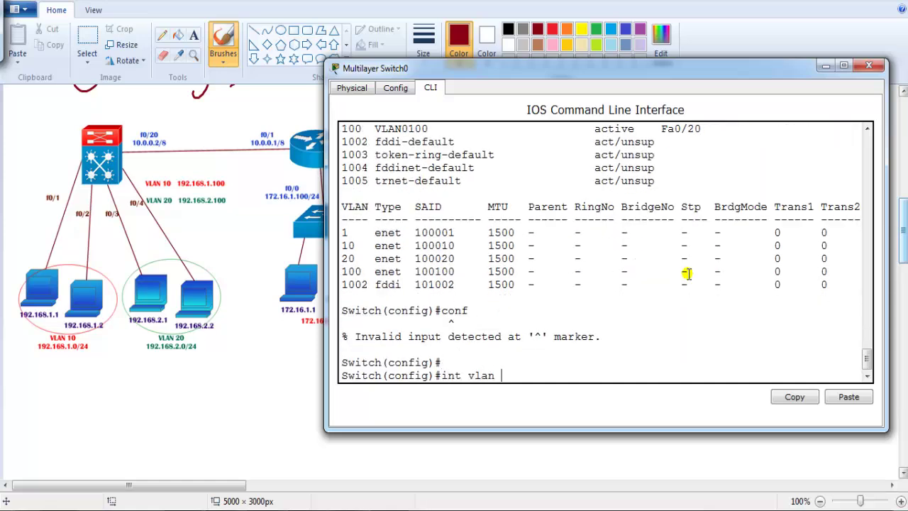
{"action": "type", "text": "100"}
{"action": "key", "text": "Return"}
{"action": "type", "text": "ip address"}
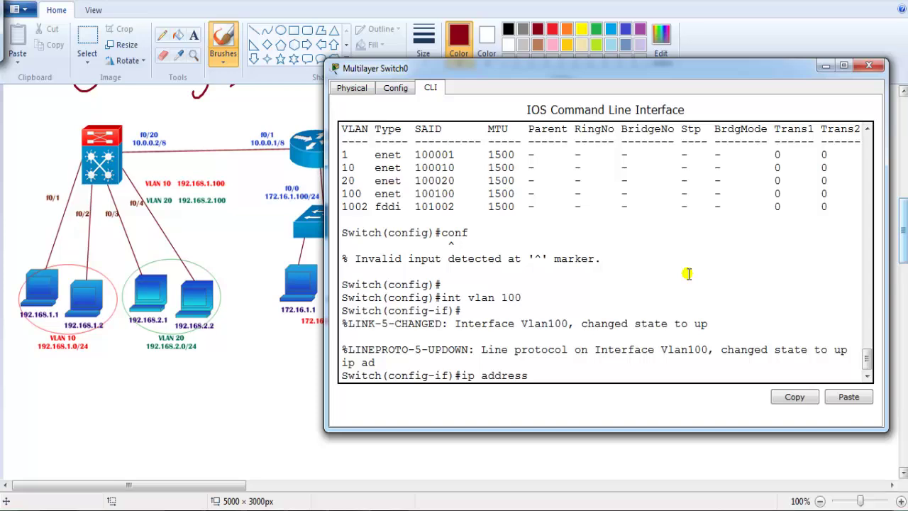
{"action": "type", "text": " 10.0.0.1 255.0.0.0"}
{"action": "key", "text": "Return"}
{"action": "key", "text": "Return"}
{"action": "key", "text": "Return"}
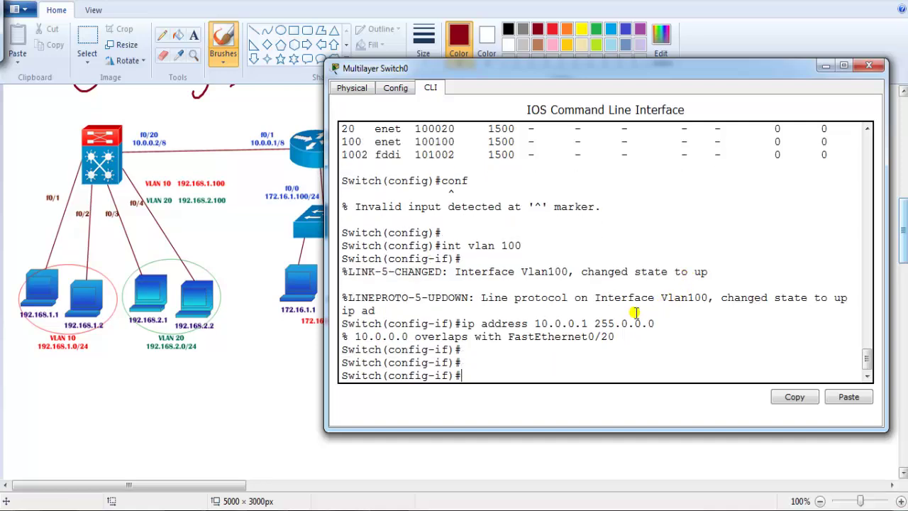
- Make f0/20 a routed port with no switchport and remove its IP address
{"action": "type", "text": "int f0/0"}
{"action": "key", "text": "Return"}
{"action": "type", "text": "int f0"}
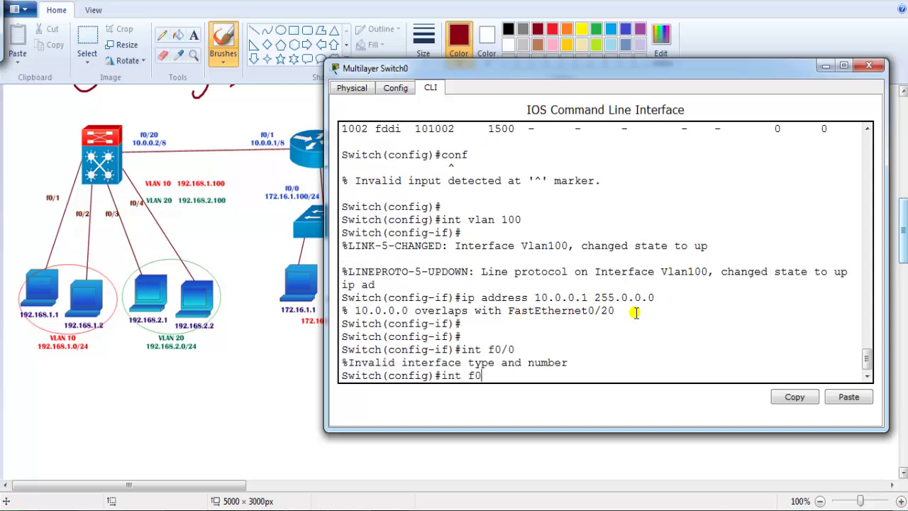
{"action": "type", "text": "/20"}
{"action": "key", "text": "Return"}
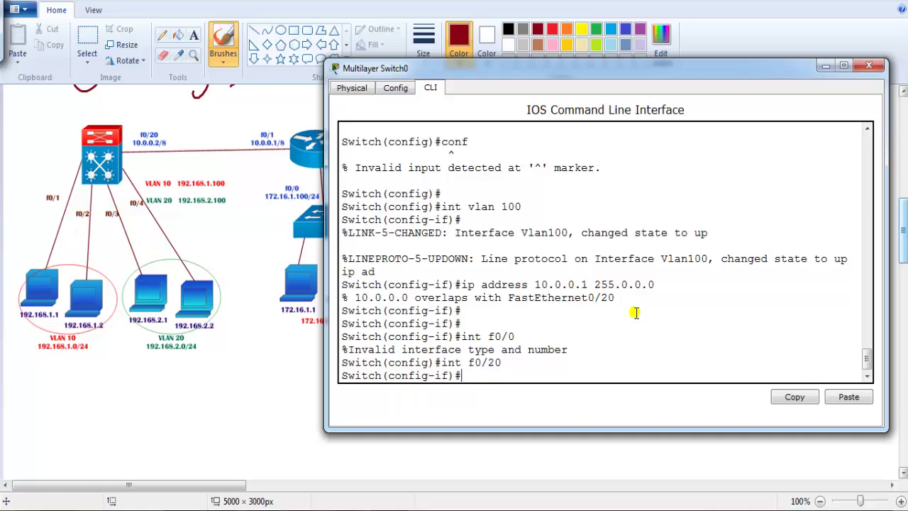
{"action": "type", "text": "no sw"}
{"action": "key", "text": "Tab"}
{"action": "key", "text": "Return"}
{"action": "key", "text": "Return"}
{"action": "key", "text": "Return"}
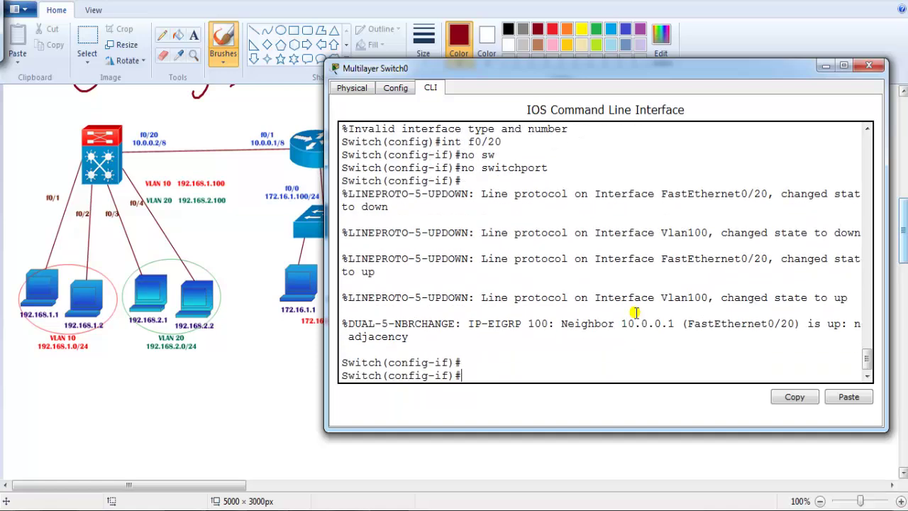
{"action": "type", "text": "no ip ad"}
{"action": "key", "text": "Tab"}
{"action": "key", "text": "Return"}
- Turn f0/20 back into a switchport and exit interface configuration
{"action": "key", "text": "Return"}
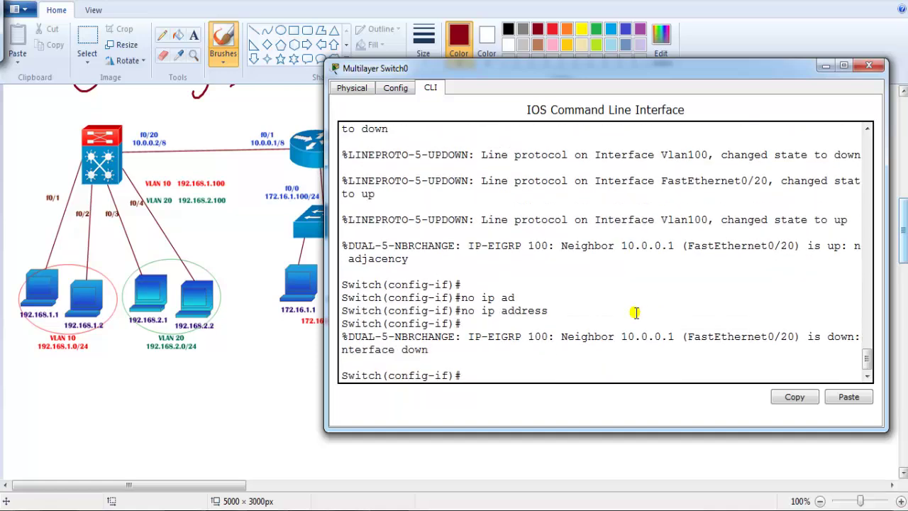
{"action": "key", "text": "Return"}
{"action": "key", "text": "Return"}
{"action": "type", "text": "sw"}
{"action": "key", "text": "Tab"}
{"action": "key", "text": "Return"}
{"action": "key", "text": "Return"}
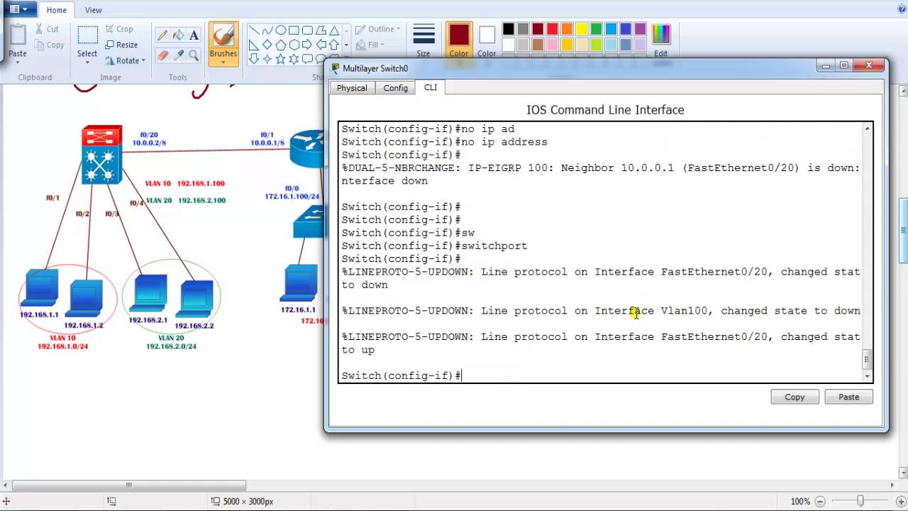
{"action": "type", "text": "exit"}
{"action": "key", "text": "Return"}
{"action": "key", "text": "Return"}
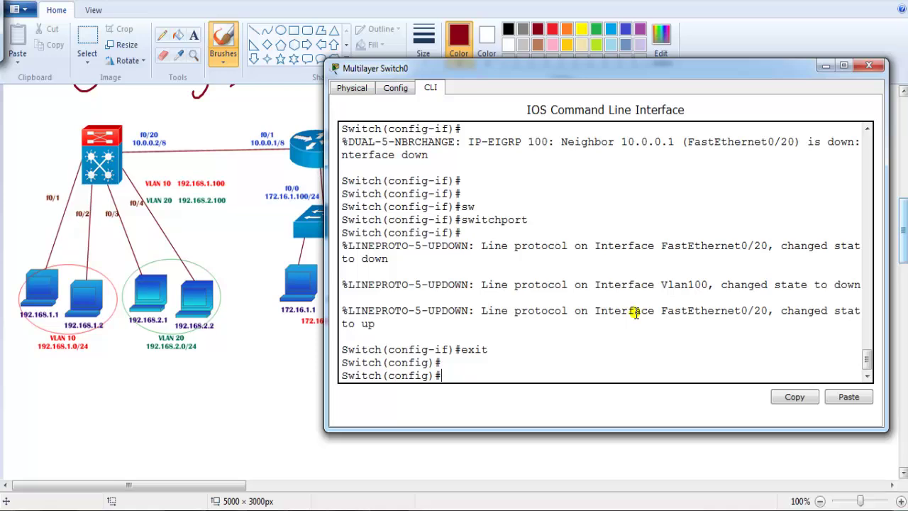
{"action": "key", "text": "Return"}
{"action": "key", "text": "Return"}
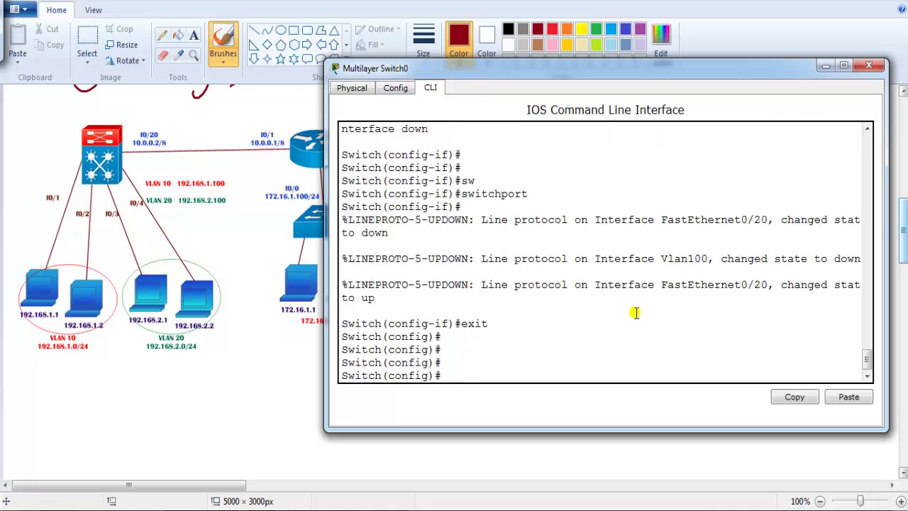
- Leave configuration mode and list the switch's interface IP status with show ip interface brief
{"action": "type", "text": "end"}
{"action": "key", "text": "Return"}
{"action": "type", "text": "sh ip int br"}
{"action": "key", "text": "Tab"}
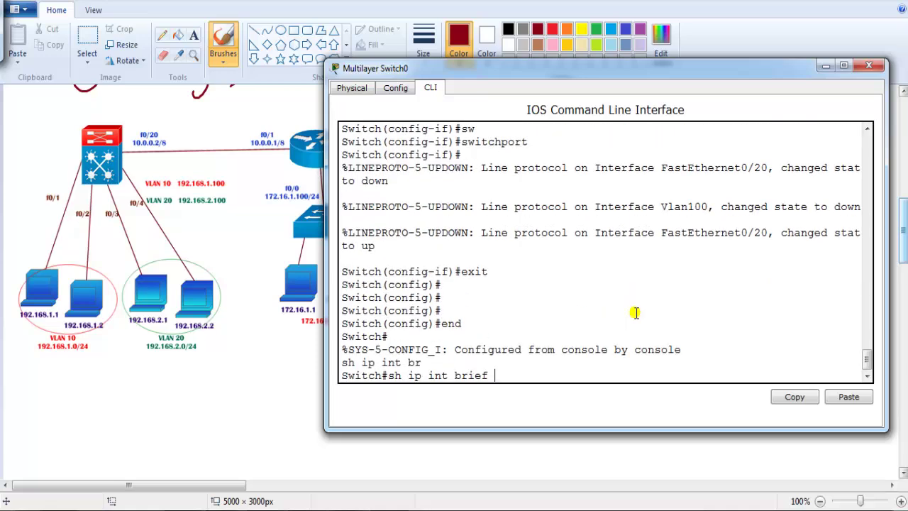
{"action": "key", "text": "Return"}
{"action": "key", "text": "space"}
{"action": "key", "text": "space"}
{"action": "key", "text": "Return"}
{"action": "key", "text": "Return"}
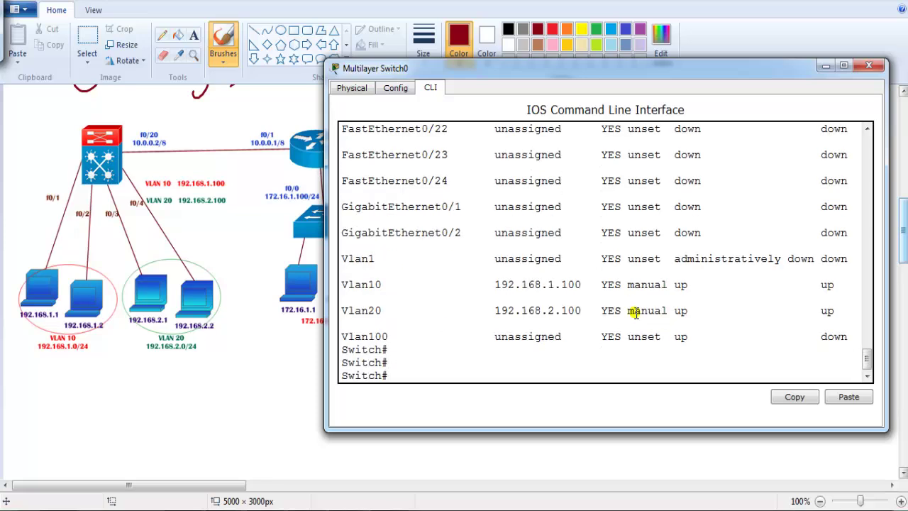
- Make f0/20 an access port assigned to VLAN 100
{"action": "type", "text": "conf t"}
{"action": "key", "text": "Return"}
{"action": "type", "text": "int f0/20"}
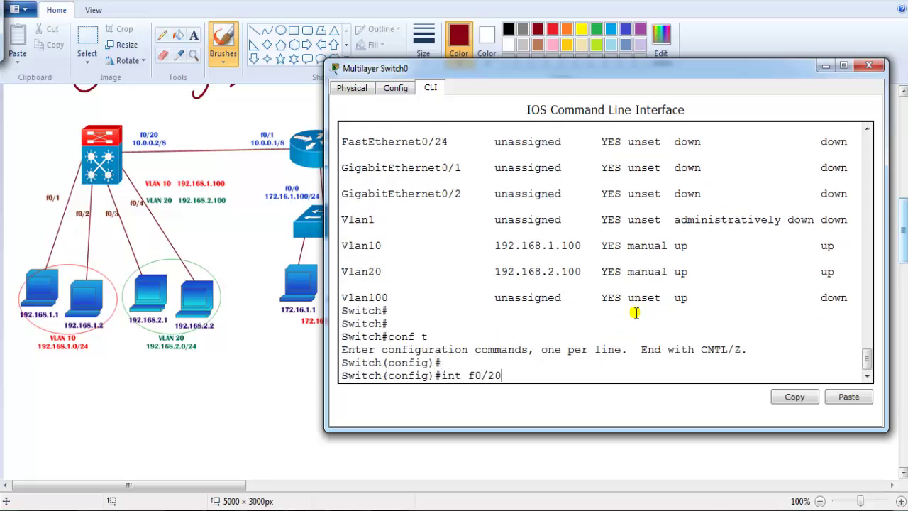
{"action": "key", "text": "Return"}
{"action": "type", "text": "sw"}
{"action": "key", "text": "Tab"}
{"action": "key", "text": "Tab"}
{"action": "key", "text": "Return"}
{"action": "type", "text": "sw"}
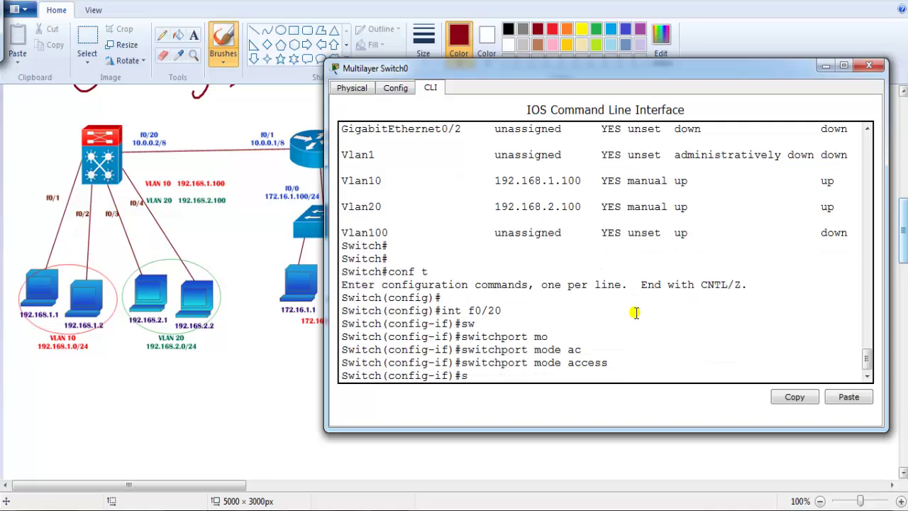
{"action": "key", "text": "Tab"}
{"action": "type", "text": "a"}
{"action": "key", "text": "Tab"}
{"action": "type", "text": "vlan 100"}
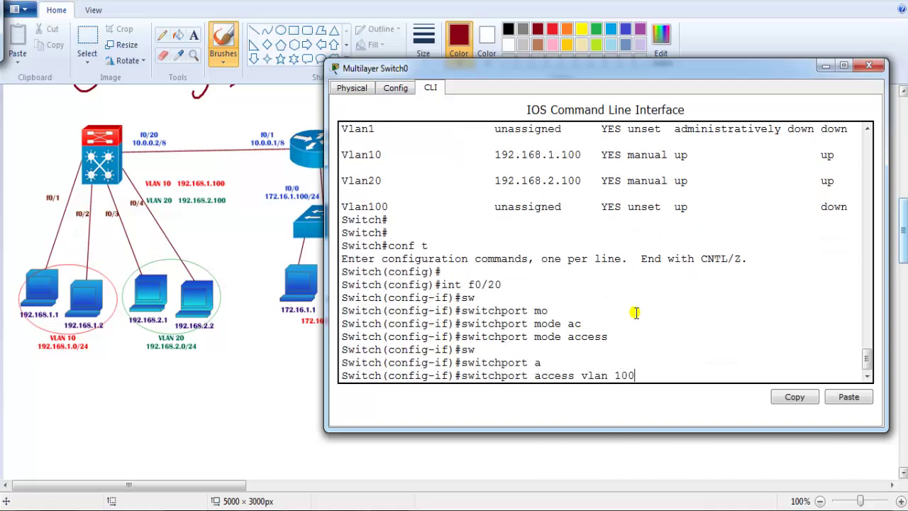
{"action": "key", "text": "Return"}
- Open interface VLAN 100, after one mistyped attempt, and assign it 10.0.0.1 255.0.0.0
{"action": "type", "text": "exit"}
{"action": "key", "text": "Return"}
{"action": "key", "text": "Return"}
{"action": "type", "text": "int lvan"}
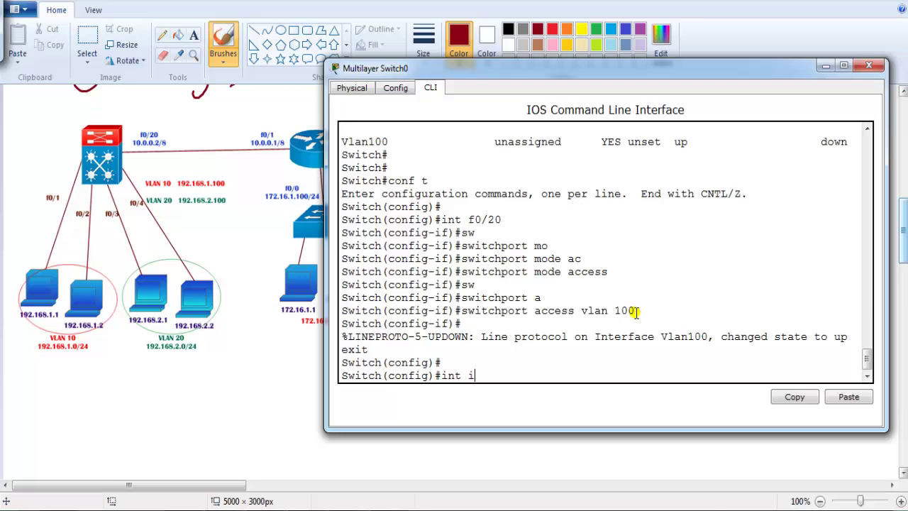
{"action": "key", "text": "Return"}
{"action": "type", "text": "int vl"}
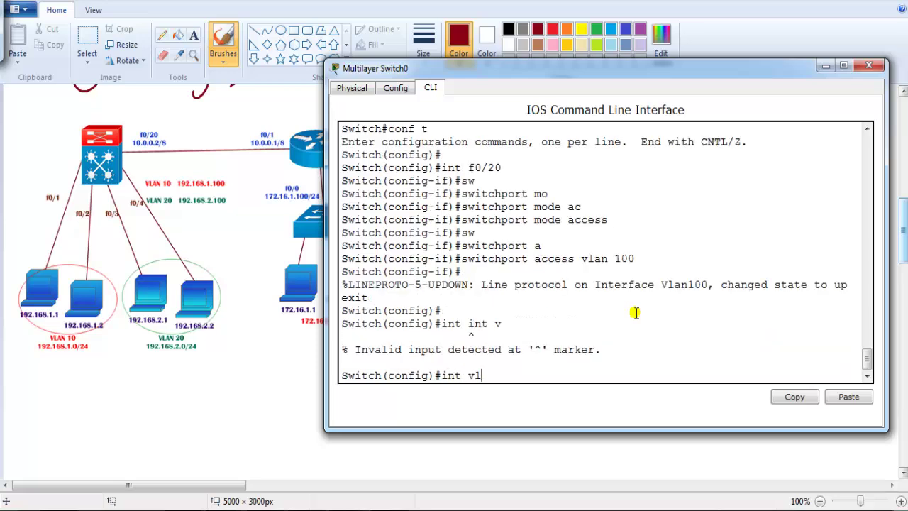
{"action": "type", "text": "an 100"}
{"action": "key", "text": "Return"}
{"action": "type", "text": "ip ad"}
{"action": "key", "text": "Tab"}
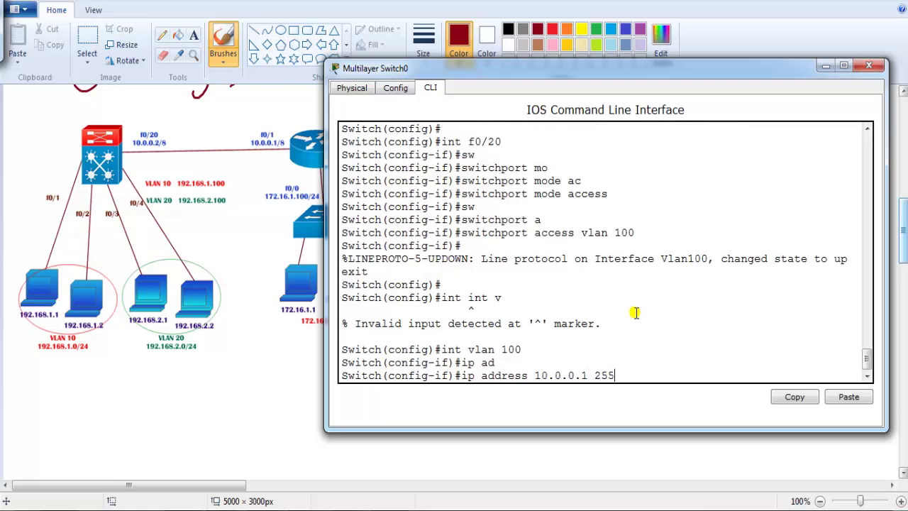
{"action": "type", "text": "10.0.0.1 255.0.0.0"}
{"action": "key", "text": "Return"}
- Enable the VLAN 100 interface with no shutdown and leave configuration mode
{"action": "type", "text": "no sh"}
{"action": "key", "text": "Tab"}
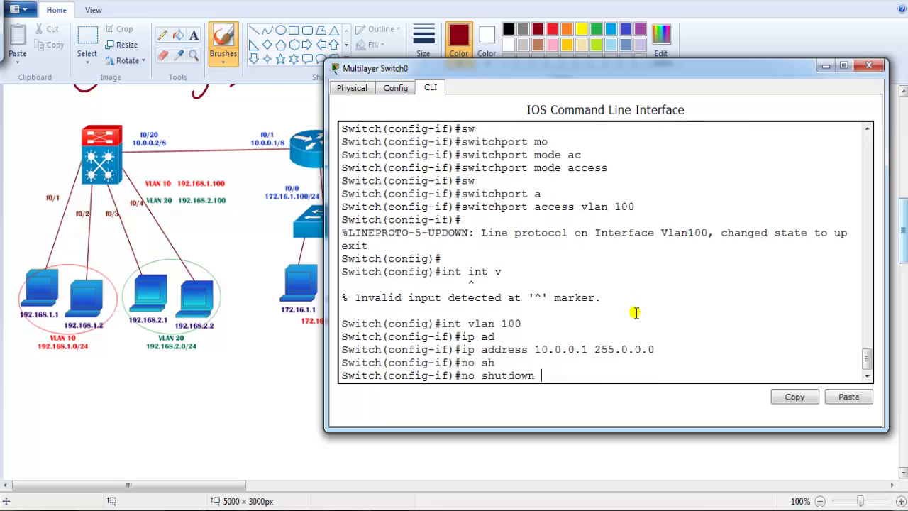
{"action": "key", "text": "Return"}
{"action": "type", "text": "end"}
{"action": "key", "text": "Return"}
- Highlight Vlan100 up at 10.0.0.1 in show ip interface brief, then ping 10.0.0.2 (0/5 success)
{"action": "type", "text": "sh ip int br"}
{"action": "key", "text": "Return"}
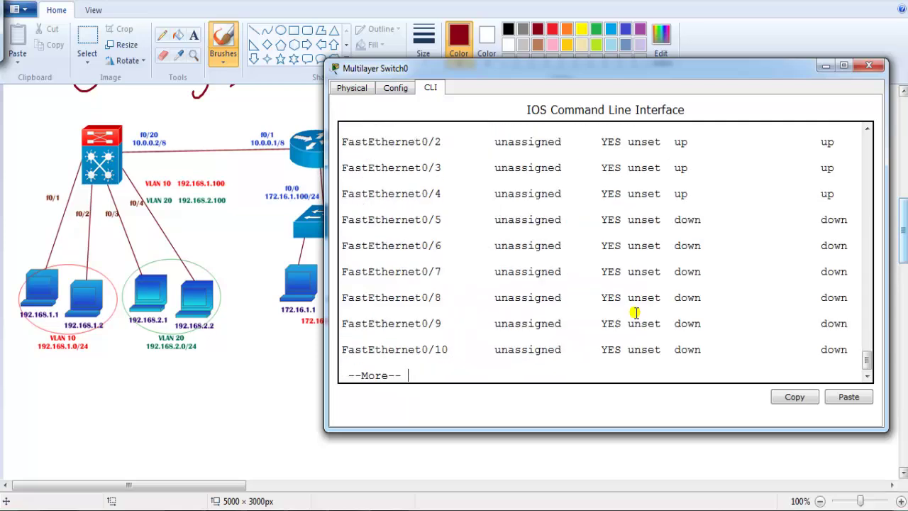
{"action": "key", "text": "space"}
{"action": "key", "text": "space"}
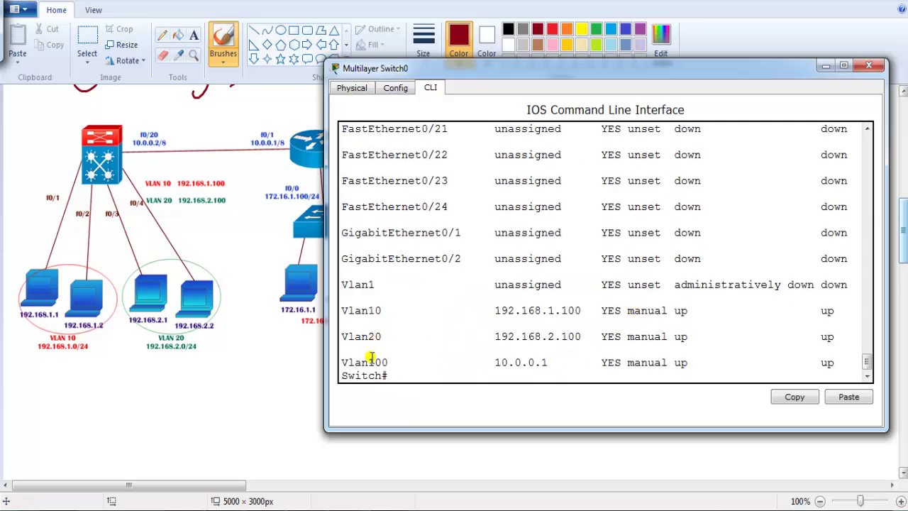
{"action": "left_click_drag", "start_coordinate": [368, 362], "coordinate": [845, 368]}
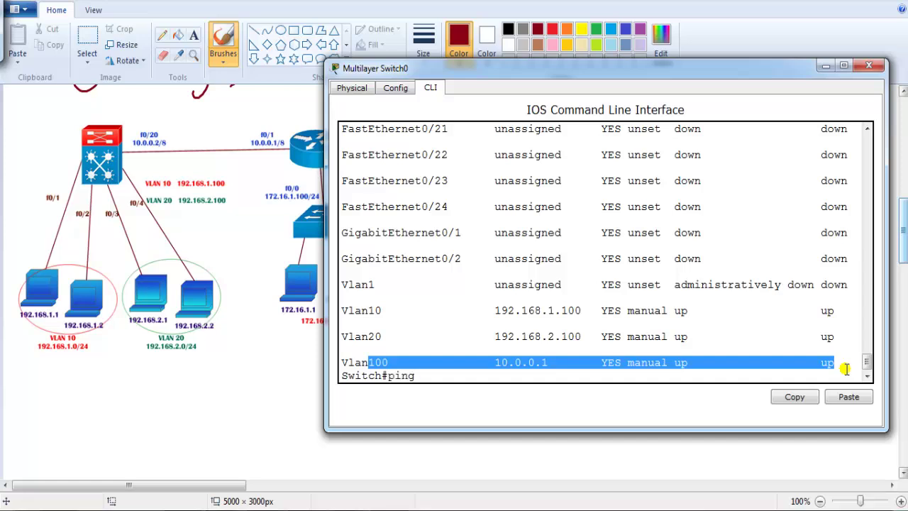
{"action": "type", "text": "ping 10.0.0.2"}
{"action": "key", "text": "Return"}
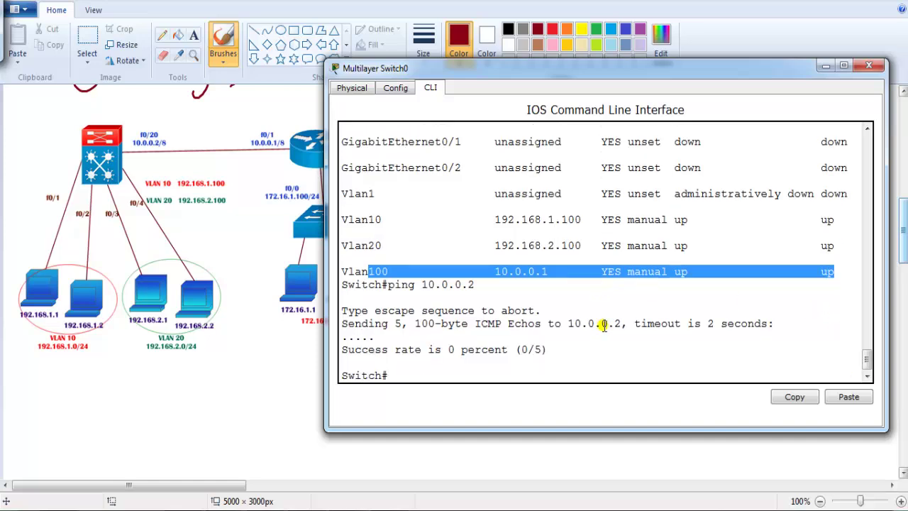
- Bring the switch CLI forward and highlight the 10.0.0.2 address in its output
{"action": "left_click", "coordinate": [347, 510]}
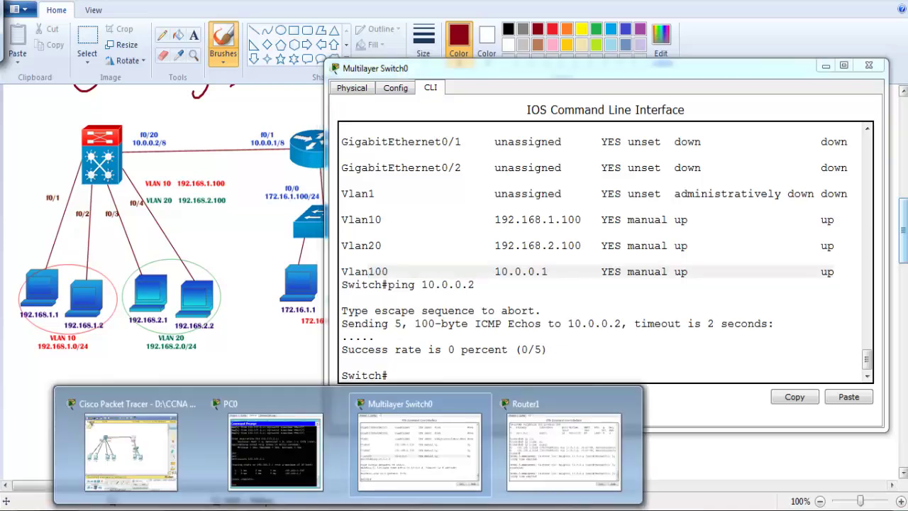
{"action": "left_click", "coordinate": [167, 431]}
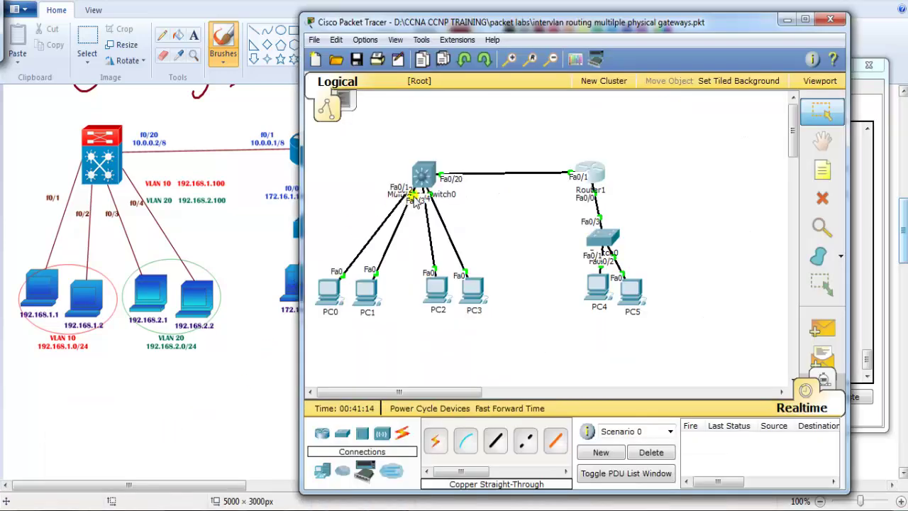
{"action": "left_click", "coordinate": [786, 19]}
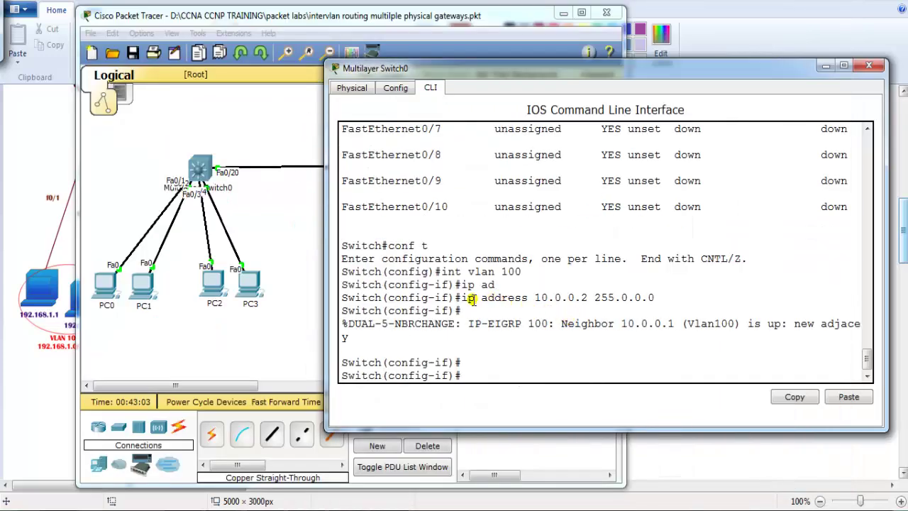
{"action": "left_click_drag", "start_coordinate": [474, 298], "coordinate": [634, 287]}
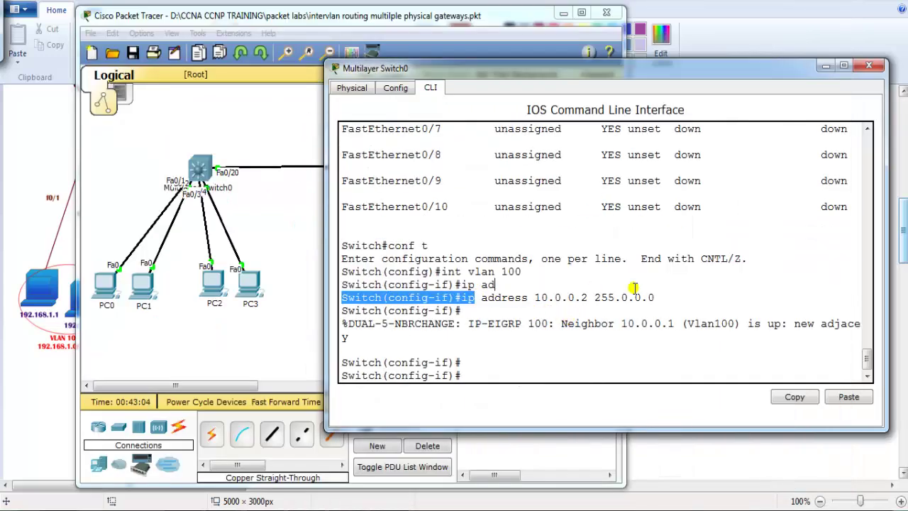
{"action": "left_click", "coordinate": [565, 298]}
{"action": "left_click_drag", "start_coordinate": [528, 298], "coordinate": [589, 301]}
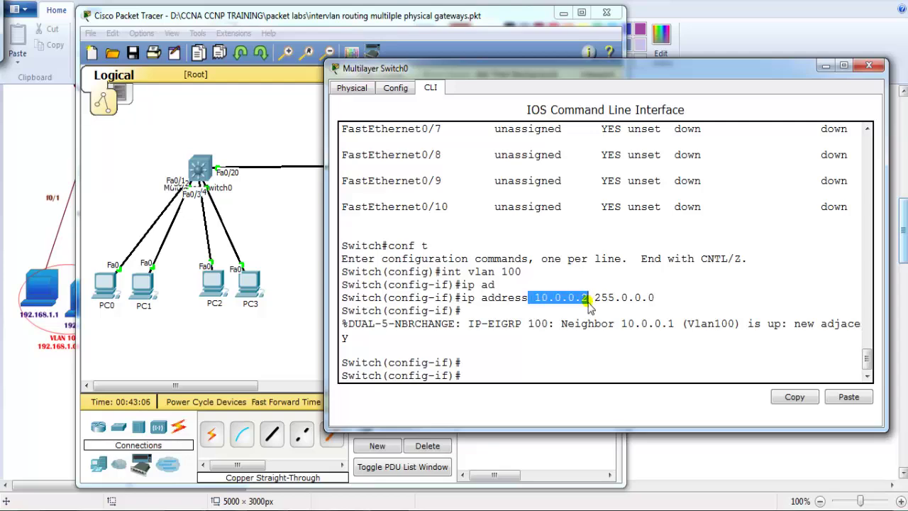
- Scroll back through the output and highlight the 10.0.0.2 255.0.0.0 address and mask
{"action": "scroll", "coordinate": [586, 303], "scroll_direction": "up", "scroll_amount": 9}
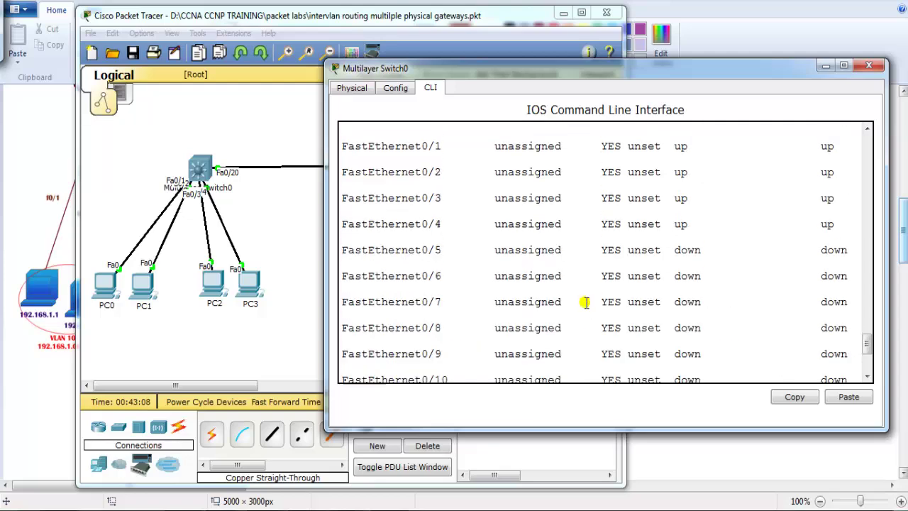
{"action": "scroll", "coordinate": [583, 303], "scroll_direction": "up", "scroll_amount": 1}
{"action": "left_click_drag", "start_coordinate": [536, 181], "coordinate": [657, 210]}
{"action": "left_click", "coordinate": [619, 280]}
{"action": "left_click_drag", "start_coordinate": [534, 297], "coordinate": [730, 297]}
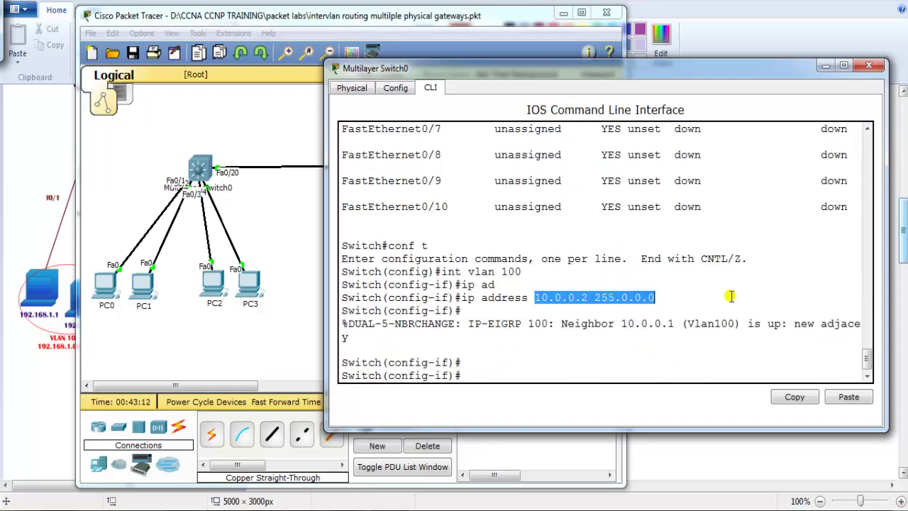
- Leave configuration mode and list the brief interface status
{"action": "key", "text": "Return"}
{"action": "type", "text": "end"}
{"action": "key", "text": "Return"}
{"action": "key", "text": "Return"}
{"action": "key", "text": "Return"}
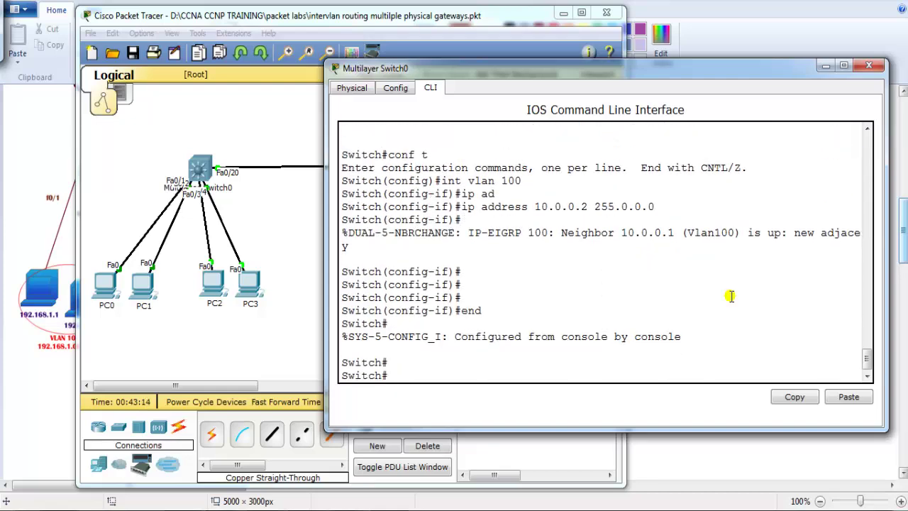
{"action": "type", "text": "sh ip int br"}
{"action": "key", "text": "Return"}
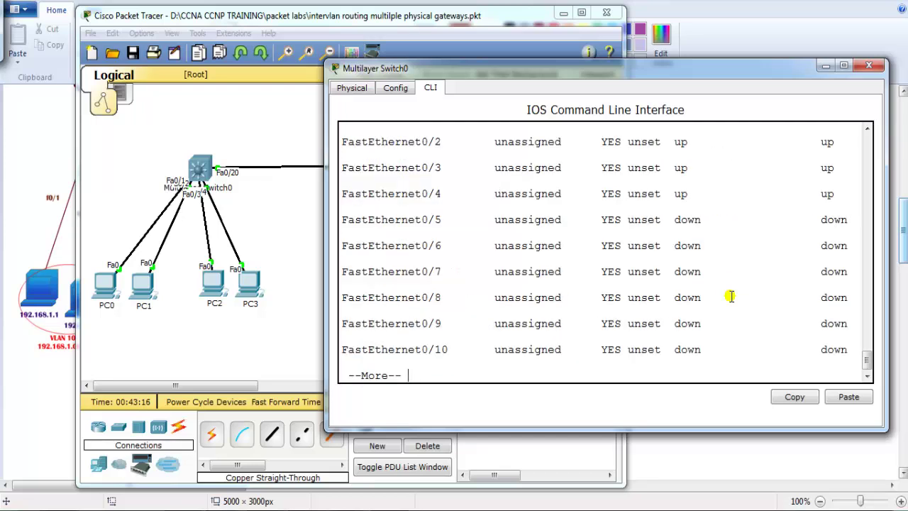
{"action": "type", "text": "sh pi ein"}
- Show the EIGRP neighbours and highlight neighbour 10.0.0.1 on Vlan100
{"action": "key", "text": "Return"}
{"action": "type", "text": "sh ip "}
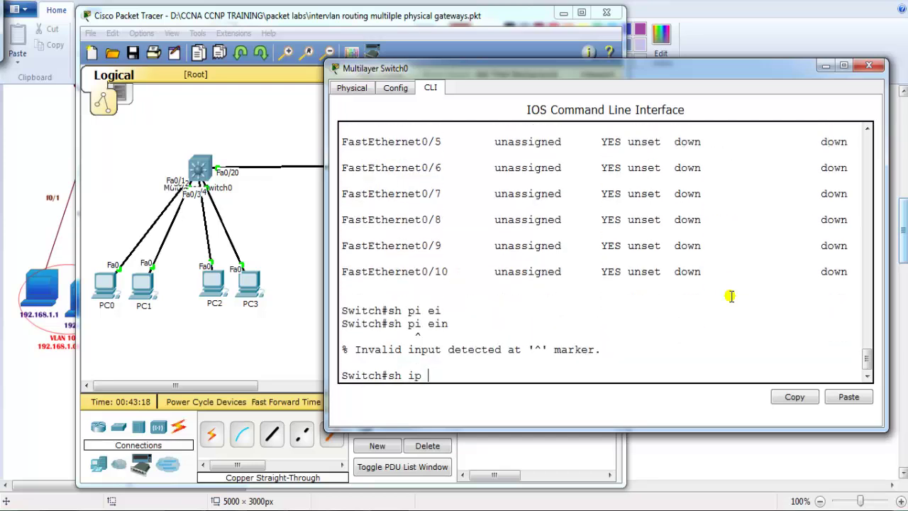
{"action": "type", "text": "ei"}
{"action": "key", "text": "Tab"}
{"action": "type", "text": "ne"}
{"action": "key", "text": "Tab"}
{"action": "key", "text": "Return"}
{"action": "key", "text": "Return"}
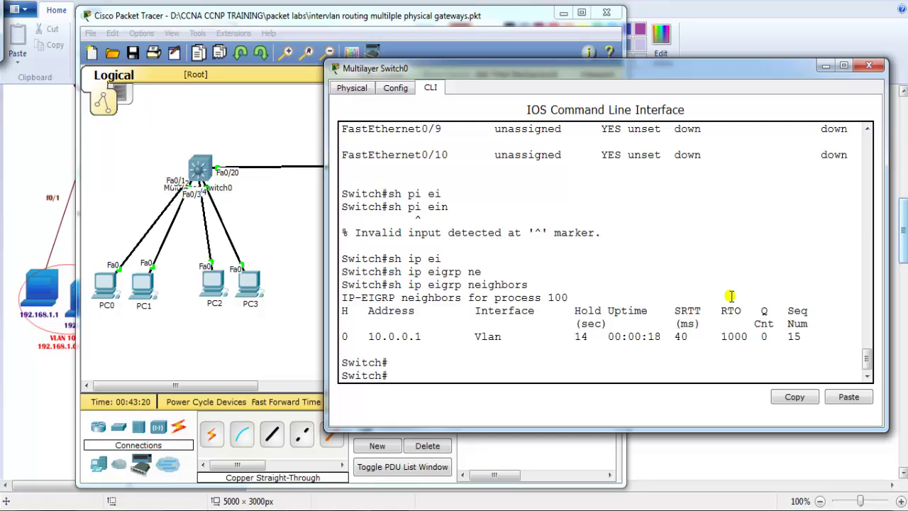
{"action": "left_click_drag", "start_coordinate": [368, 336], "coordinate": [517, 338]}
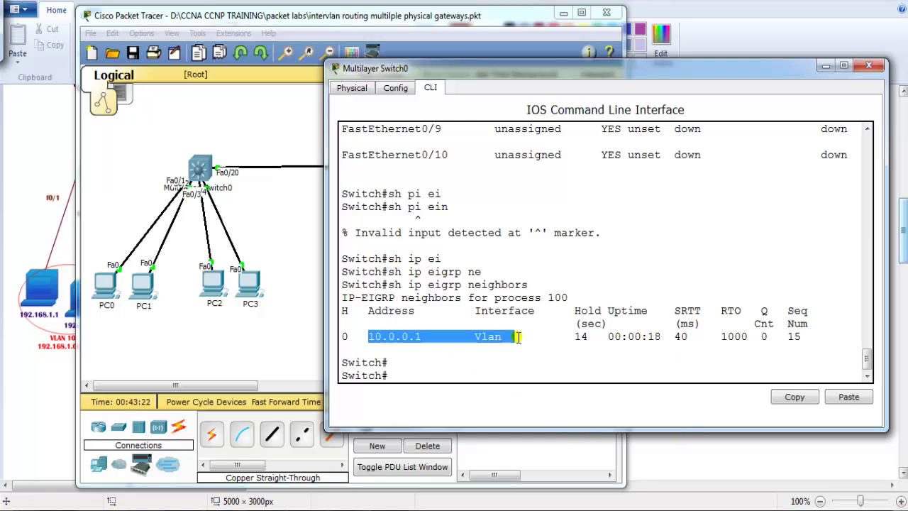
- List EIGRP-learned routes, highlight 172.16.0.0/16, and return to the Paint diagram
{"action": "type", "text": "sh ip rou"}
{"action": "key", "text": "Tab"}
{"action": "type", "text": "ei"}
{"action": "key", "text": "Tab"}
{"action": "key", "text": "Return"}
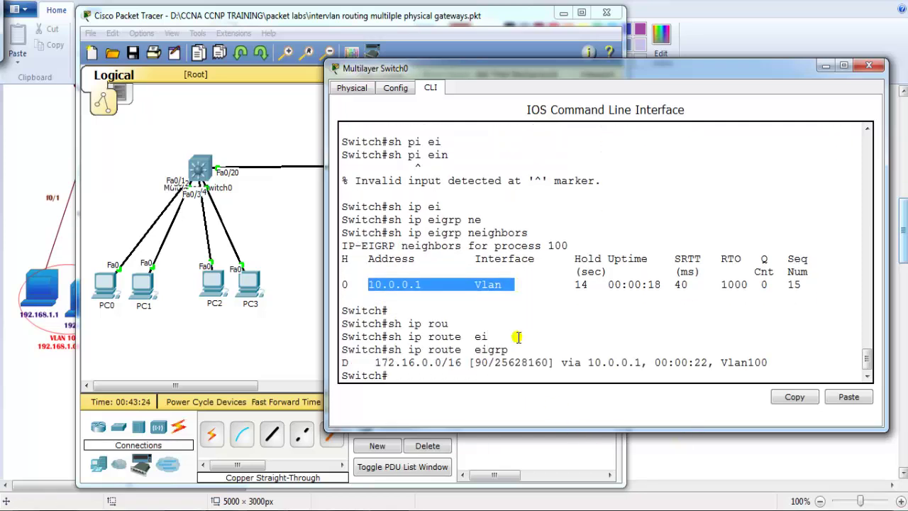
{"action": "left_click_drag", "start_coordinate": [381, 362], "coordinate": [542, 362]}
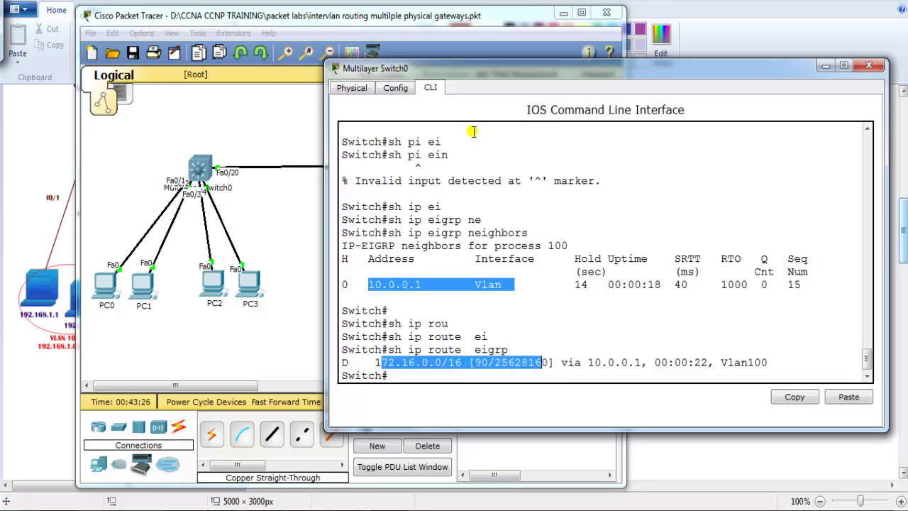
{"action": "left_click", "coordinate": [62, 188]}
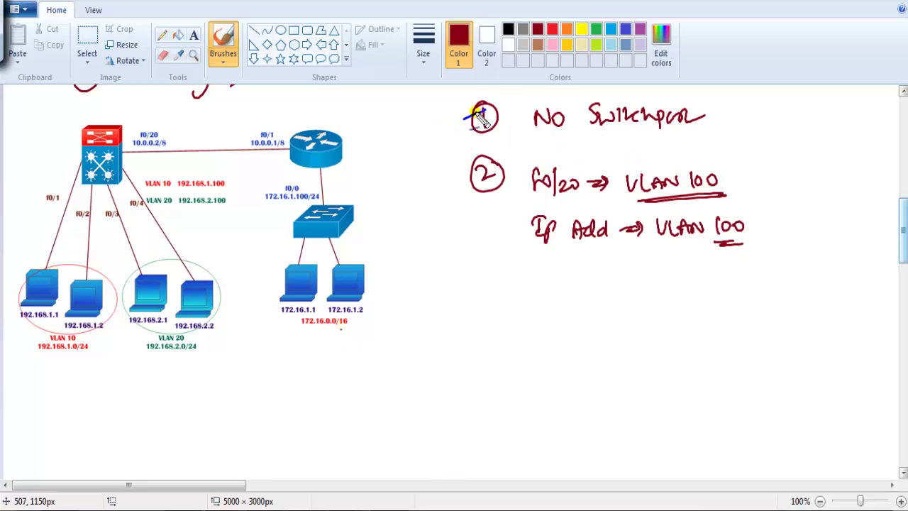
- Strike through the circled 1 and 2 in blue and draw an arrow after 'VLAN 100'
{"action": "left_click_drag", "start_coordinate": [451, 129], "coordinate": [498, 108]}
{"action": "left_click_drag", "start_coordinate": [450, 190], "coordinate": [523, 173]}
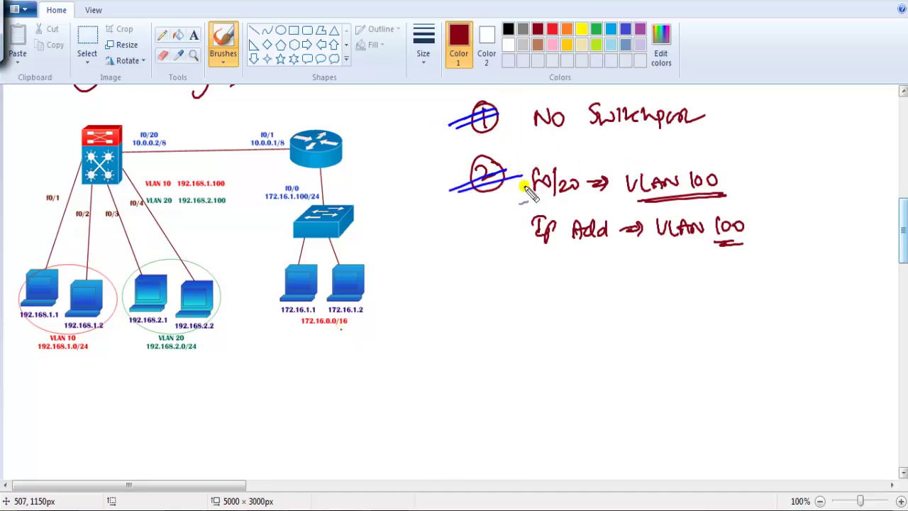
{"action": "left_click_drag", "start_coordinate": [732, 181], "coordinate": [751, 181]}
- Write 'ACCESS' after the arrow, draw an arrow back toward VLAN 100, and a brace spanning steps 1 and 2
{"action": "left_click_drag", "start_coordinate": [760, 188], "coordinate": [800, 185]}
{"action": "left_click_drag", "start_coordinate": [810, 171], "coordinate": [816, 186]}
{"action": "mouse_move", "coordinate": [831, 169]}
{"action": "left_mouse_down"}
{"action": "mouse_move", "coordinate": [824, 186]}
{"action": "mouse_move", "coordinate": [756, 220]}
{"action": "mouse_move", "coordinate": [766, 225]}
{"action": "left_mouse_up"}
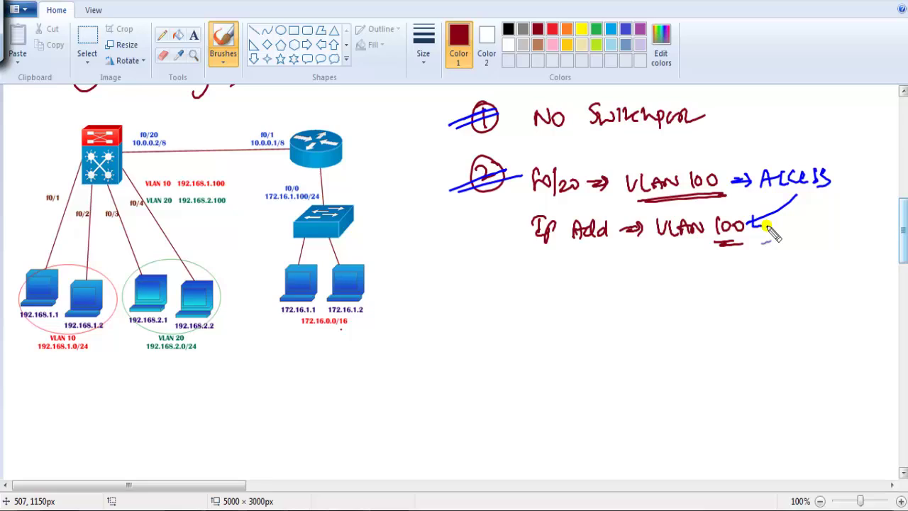
{"action": "mouse_move", "coordinate": [450, 109]}
{"action": "left_mouse_down"}
{"action": "mouse_move", "coordinate": [436, 176]}
{"action": "mouse_move", "coordinate": [462, 204]}
{"action": "mouse_move", "coordinate": [439, 206]}
{"action": "mouse_move", "coordinate": [424, 244]}
{"action": "left_mouse_up"}
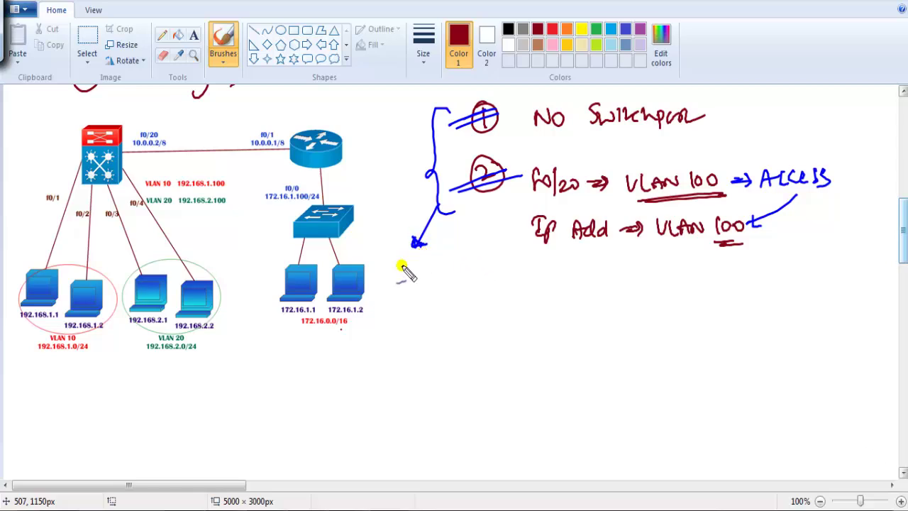